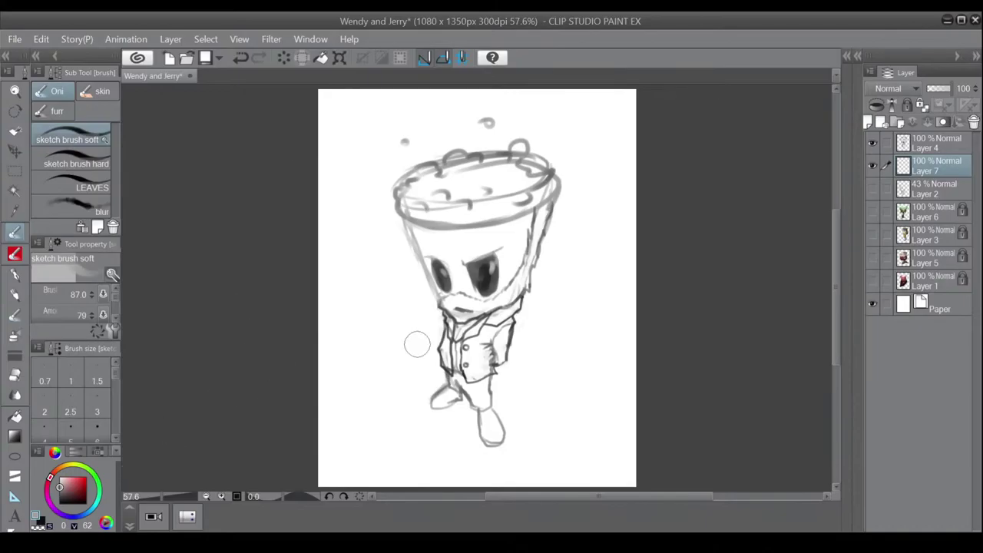
Switch to the G-pen for blocking in on Layer 7 and enlarge its brush size to 108.1.
{"action": "left_click", "coordinate": [476, 381], "text": "alt"}
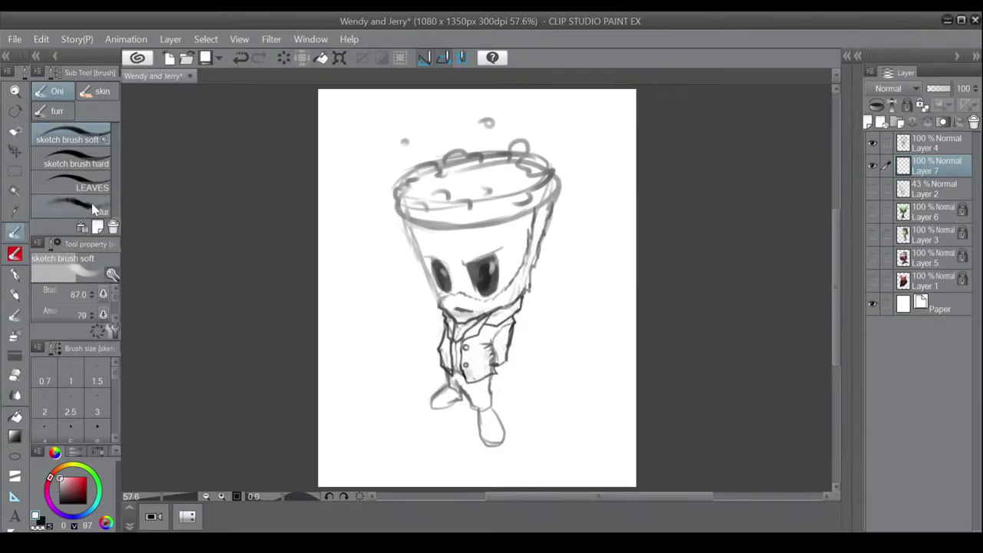
{"action": "key", "text": "p"}
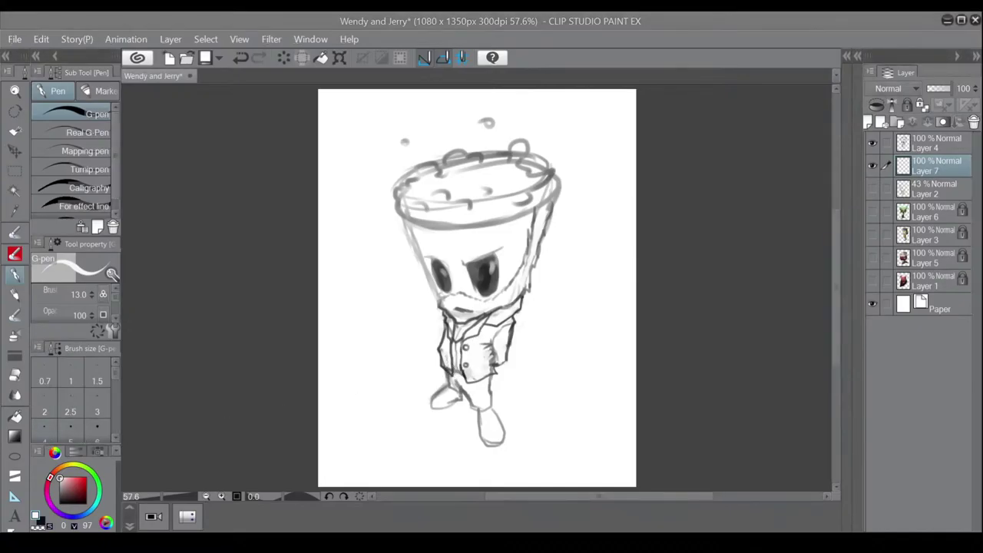
{"action": "key", "text": "bracketright"}
{"action": "key", "text": "bracketright"}
{"action": "key", "text": "bracketright"}
{"action": "key", "text": "bracketright"}
{"action": "key", "text": "bracketright"}
{"action": "key", "text": "bracketright"}
{"action": "key", "text": "bracketright"}
{"action": "key", "text": "bracketright"}
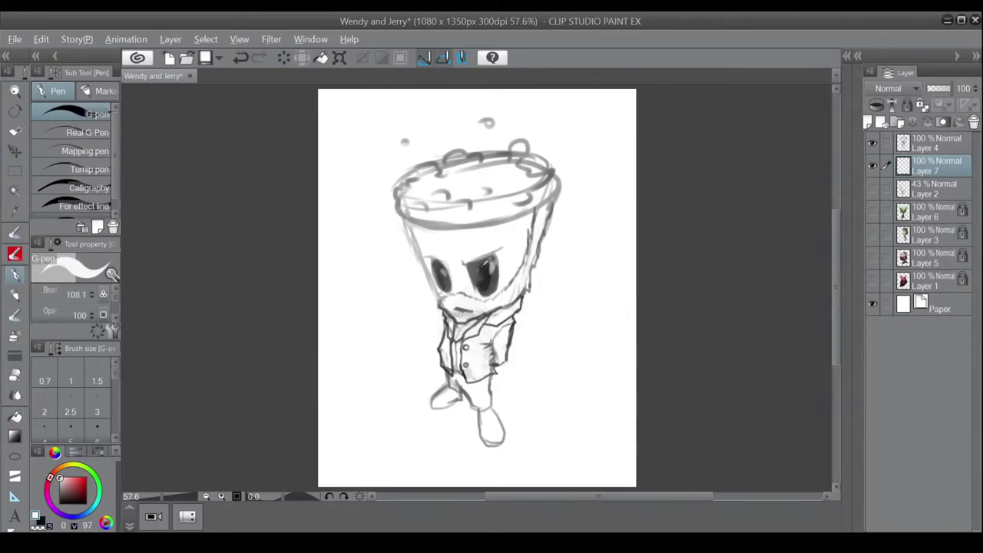
Block in the face and upper torso on Layer 7 with a muted greyish pink at brush size 77.2.
{"action": "left_click", "coordinate": [481, 266], "text": "alt"}
{"action": "left_click_drag", "start_coordinate": [452, 300], "coordinate": [483, 350]}
{"action": "key", "text": "bracketleft"}
{"action": "key", "text": "bracketleft"}
{"action": "key", "text": "bracketleft"}
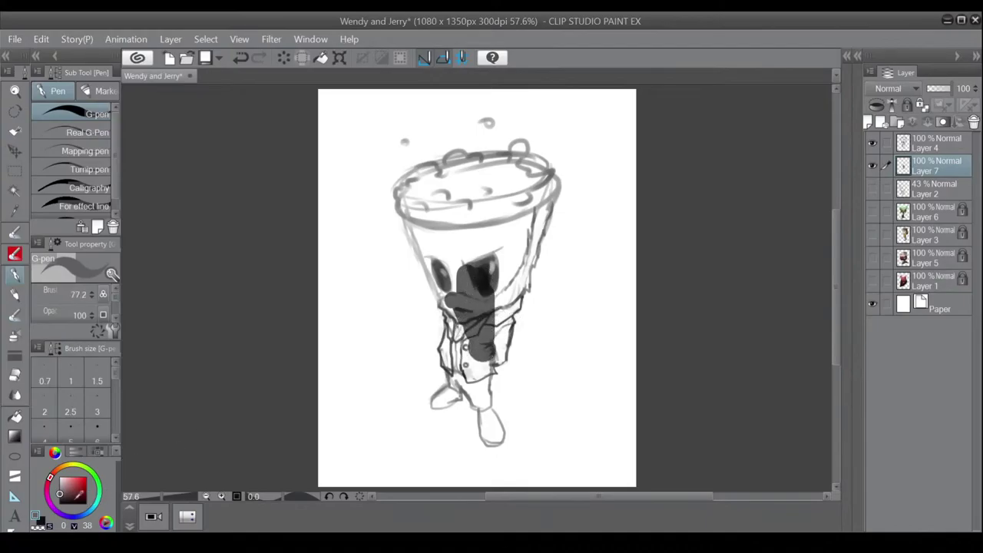
{"action": "left_click", "coordinate": [63, 485]}
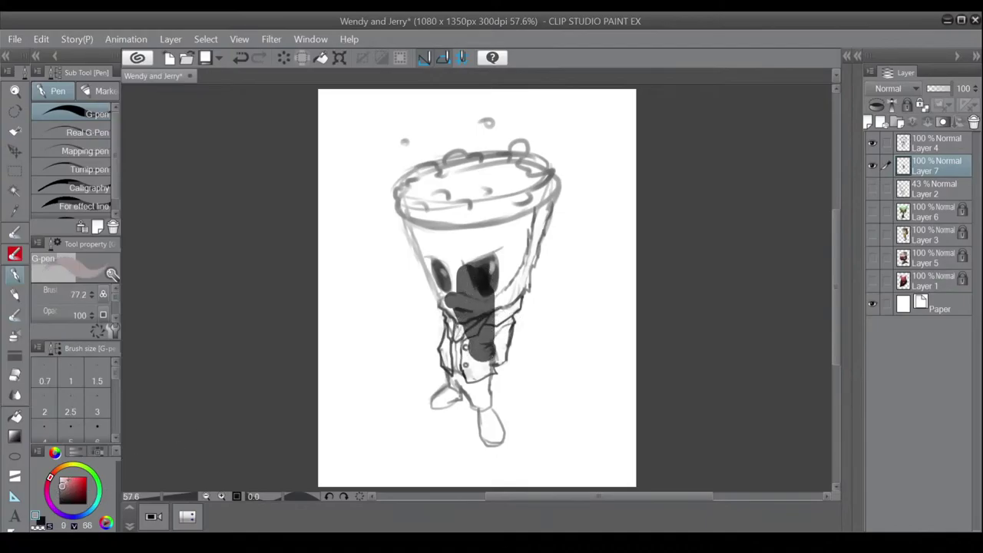
{"action": "mouse_move", "coordinate": [472, 317]}
{"action": "left_mouse_down"}
{"action": "mouse_move", "coordinate": [484, 347]}
{"action": "mouse_move", "coordinate": [503, 238]}
{"action": "mouse_move", "coordinate": [480, 312]}
{"action": "mouse_move", "coordinate": [443, 265]}
{"action": "mouse_move", "coordinate": [458, 307]}
{"action": "left_mouse_up"}
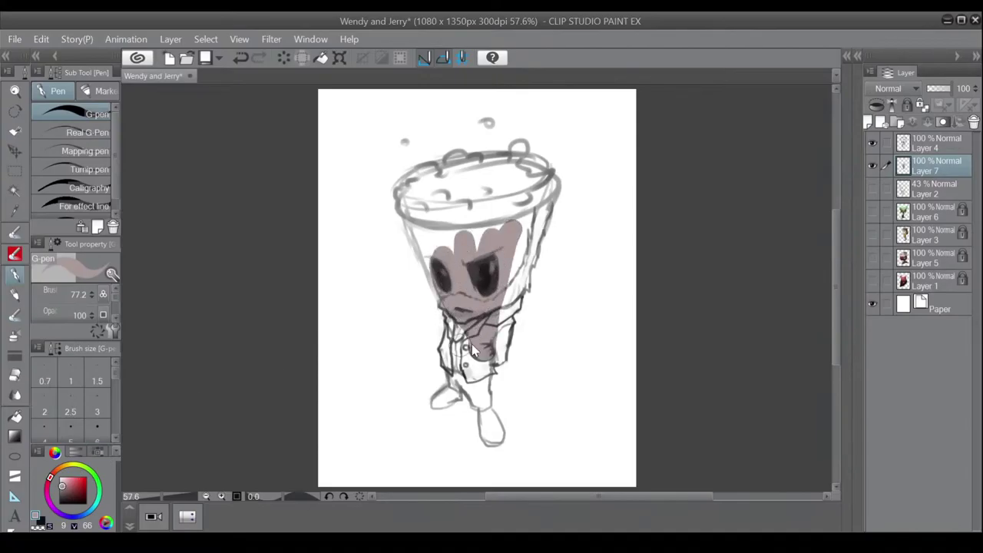
Reduce the G-pen to size 32.1 and fill the jacket's left side and the left leg and shoe.
{"action": "key", "text": "bracketleft"}
{"action": "key", "text": "bracketleft"}
{"action": "key", "text": "bracketleft"}
{"action": "key", "text": "bracketleft"}
{"action": "mouse_move", "coordinate": [472, 350]}
{"action": "left_mouse_down"}
{"action": "mouse_move", "coordinate": [455, 332]}
{"action": "mouse_move", "coordinate": [447, 342]}
{"action": "mouse_move", "coordinate": [440, 361]}
{"action": "mouse_move", "coordinate": [451, 393]}
{"action": "mouse_move", "coordinate": [436, 403]}
{"action": "mouse_move", "coordinate": [456, 393]}
{"action": "mouse_move", "coordinate": [465, 365]}
{"action": "mouse_move", "coordinate": [455, 380]}
{"action": "mouse_move", "coordinate": [463, 360]}
{"action": "mouse_move", "coordinate": [452, 364]}
{"action": "mouse_move", "coordinate": [445, 309]}
{"action": "left_mouse_up"}
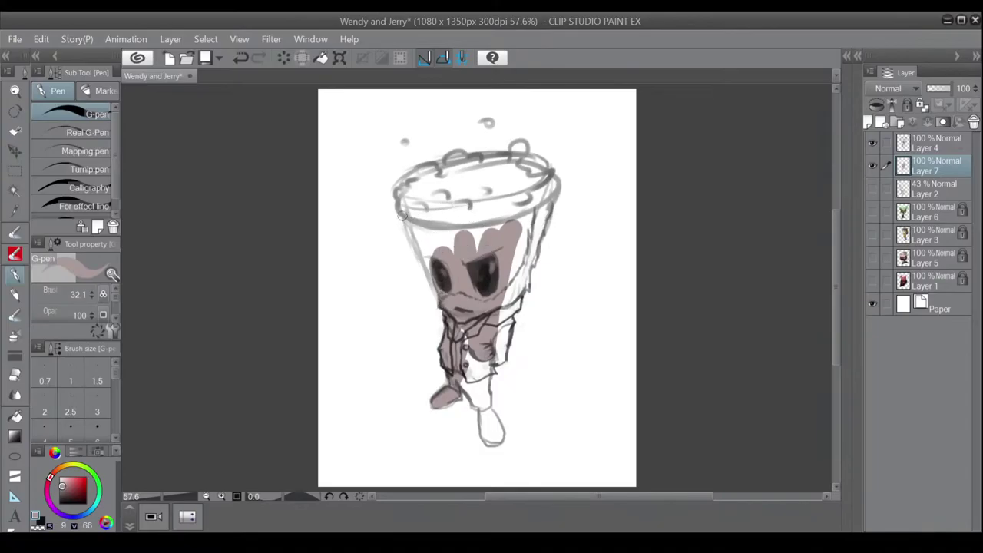
Fill the cup's left edge, the lower jacket, and the front leg and shoe with the greyish pink base colour.
{"action": "left_click_drag", "start_coordinate": [405, 201], "coordinate": [431, 253]}
{"action": "mouse_move", "coordinate": [405, 213]}
{"action": "left_mouse_down"}
{"action": "mouse_move", "coordinate": [437, 272]}
{"action": "mouse_move", "coordinate": [415, 235]}
{"action": "left_mouse_up"}
{"action": "mouse_move", "coordinate": [464, 338]}
{"action": "left_mouse_down"}
{"action": "mouse_move", "coordinate": [476, 355]}
{"action": "mouse_move", "coordinate": [470, 390]}
{"action": "mouse_move", "coordinate": [475, 402]}
{"action": "mouse_move", "coordinate": [482, 396]}
{"action": "left_mouse_up"}
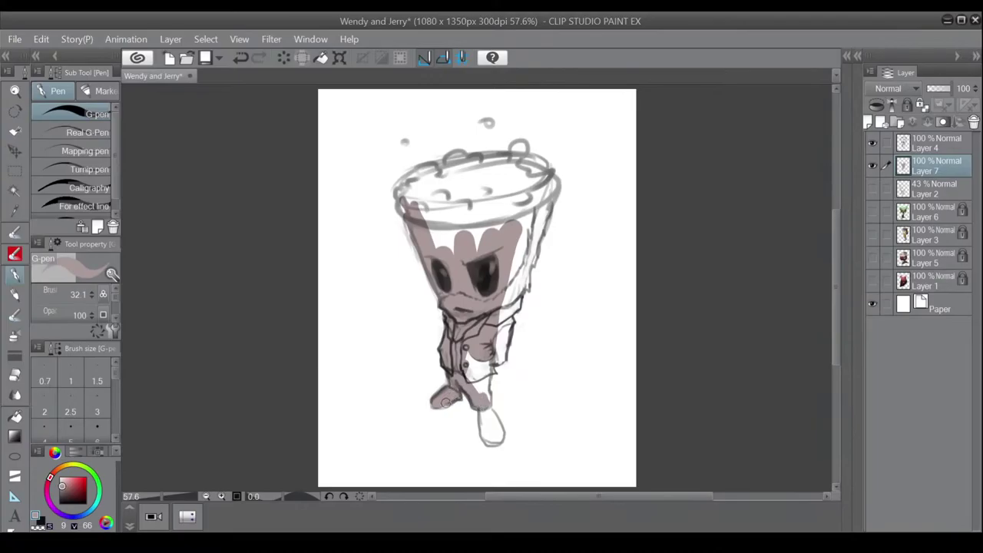
{"action": "mouse_move", "coordinate": [492, 409]}
{"action": "left_mouse_down"}
{"action": "mouse_move", "coordinate": [484, 361]}
{"action": "mouse_move", "coordinate": [487, 383]}
{"action": "mouse_move", "coordinate": [479, 362]}
{"action": "mouse_move", "coordinate": [469, 367]}
{"action": "left_mouse_up"}
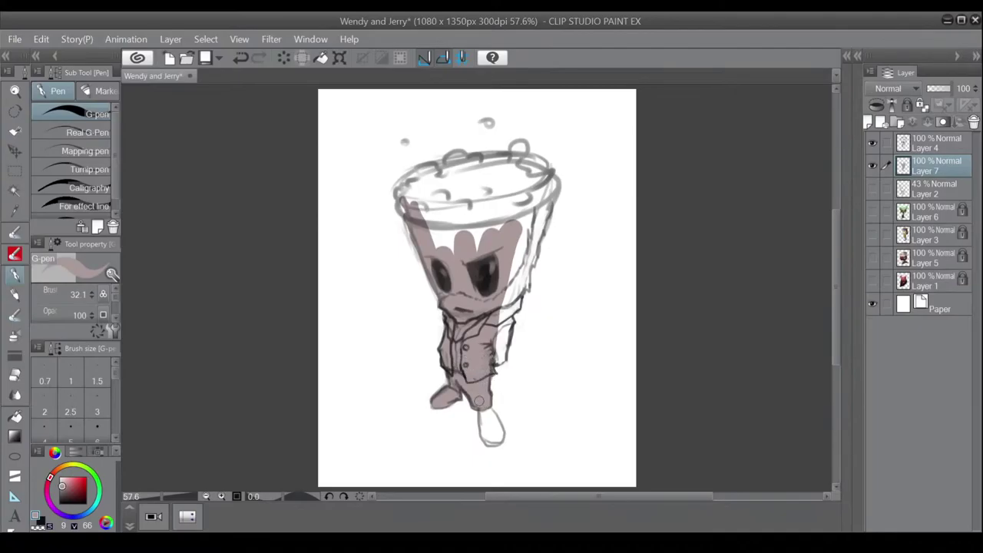
{"action": "mouse_move", "coordinate": [477, 400]}
{"action": "left_mouse_down"}
{"action": "mouse_move", "coordinate": [489, 443]}
{"action": "mouse_move", "coordinate": [489, 413]}
{"action": "left_mouse_up"}
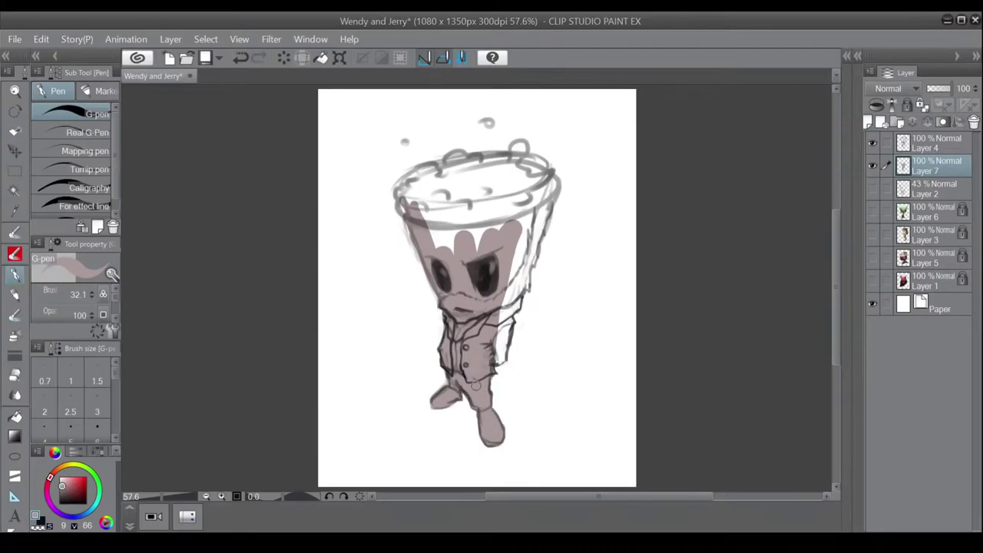
Fill the right arm and the cup's right edge up to the rim with the base colour.
{"action": "mouse_move", "coordinate": [495, 361]}
{"action": "left_mouse_down"}
{"action": "mouse_move", "coordinate": [508, 323]}
{"action": "mouse_move", "coordinate": [495, 354]}
{"action": "mouse_move", "coordinate": [493, 327]}
{"action": "left_mouse_up"}
{"action": "mouse_move", "coordinate": [502, 283]}
{"action": "left_mouse_down"}
{"action": "mouse_move", "coordinate": [499, 321]}
{"action": "mouse_move", "coordinate": [514, 296]}
{"action": "mouse_move", "coordinate": [517, 303]}
{"action": "mouse_move", "coordinate": [525, 273]}
{"action": "mouse_move", "coordinate": [528, 288]}
{"action": "mouse_move", "coordinate": [551, 188]}
{"action": "mouse_move", "coordinate": [553, 206]}
{"action": "mouse_move", "coordinate": [528, 175]}
{"action": "left_mouse_up"}
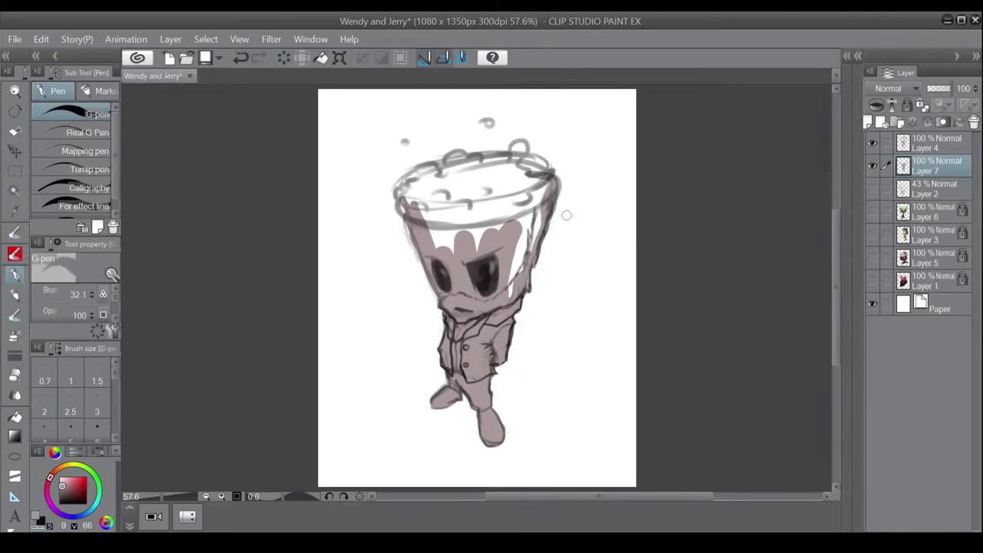
{"action": "key", "text": "c"}
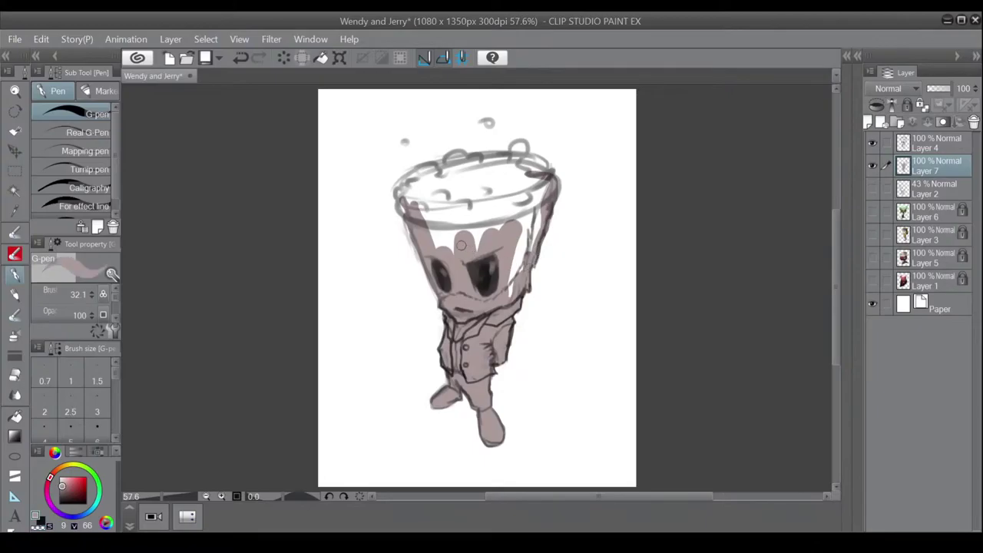
Enlarge the G-pen and fill the remaining white areas of the face, cup, rim and contents with the base colour.
{"action": "key", "text": "]"}
{"action": "key", "text": "]"}
{"action": "key", "text": "]"}
{"action": "key", "text": "]"}
{"action": "key", "text": "]"}
{"action": "key", "text": "]"}
{"action": "key", "text": "]"}
{"action": "key", "text": "]"}
{"action": "mouse_move", "coordinate": [480, 255]}
{"action": "left_mouse_down"}
{"action": "mouse_move", "coordinate": [516, 232]}
{"action": "mouse_move", "coordinate": [500, 277]}
{"action": "mouse_move", "coordinate": [519, 226]}
{"action": "mouse_move", "coordinate": [518, 253]}
{"action": "mouse_move", "coordinate": [534, 194]}
{"action": "mouse_move", "coordinate": [526, 182]}
{"action": "mouse_move", "coordinate": [483, 222]}
{"action": "mouse_move", "coordinate": [506, 221]}
{"action": "mouse_move", "coordinate": [484, 236]}
{"action": "mouse_move", "coordinate": [433, 209]}
{"action": "mouse_move", "coordinate": [440, 222]}
{"action": "mouse_move", "coordinate": [498, 221]}
{"action": "mouse_move", "coordinate": [411, 219]}
{"action": "mouse_move", "coordinate": [417, 210]}
{"action": "mouse_move", "coordinate": [405, 204]}
{"action": "mouse_move", "coordinate": [412, 228]}
{"action": "mouse_move", "coordinate": [427, 166]}
{"action": "mouse_move", "coordinate": [522, 147]}
{"action": "mouse_move", "coordinate": [518, 158]}
{"action": "mouse_move", "coordinate": [537, 161]}
{"action": "mouse_move", "coordinate": [555, 186]}
{"action": "mouse_move", "coordinate": [543, 200]}
{"action": "mouse_move", "coordinate": [506, 176]}
{"action": "mouse_move", "coordinate": [470, 169]}
{"action": "mouse_move", "coordinate": [428, 186]}
{"action": "mouse_move", "coordinate": [471, 235]}
{"action": "left_mouse_up"}
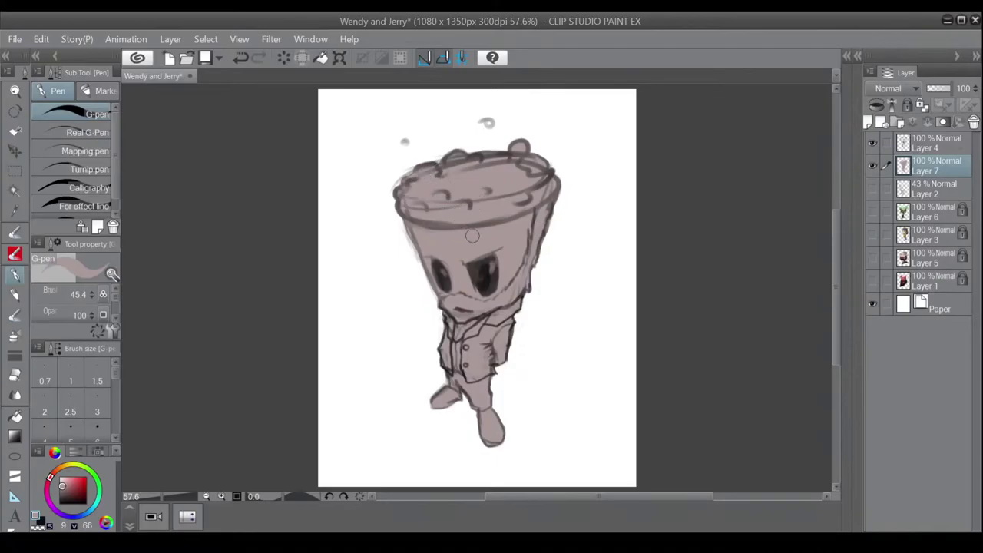
Reduce the G-pen to size 17.9 and fill the two small pieces floating above the cup.
{"action": "key", "text": "bracketleft"}
{"action": "key", "text": "bracketleft"}
{"action": "key", "text": "bracketleft"}
{"action": "key", "text": "bracketleft"}
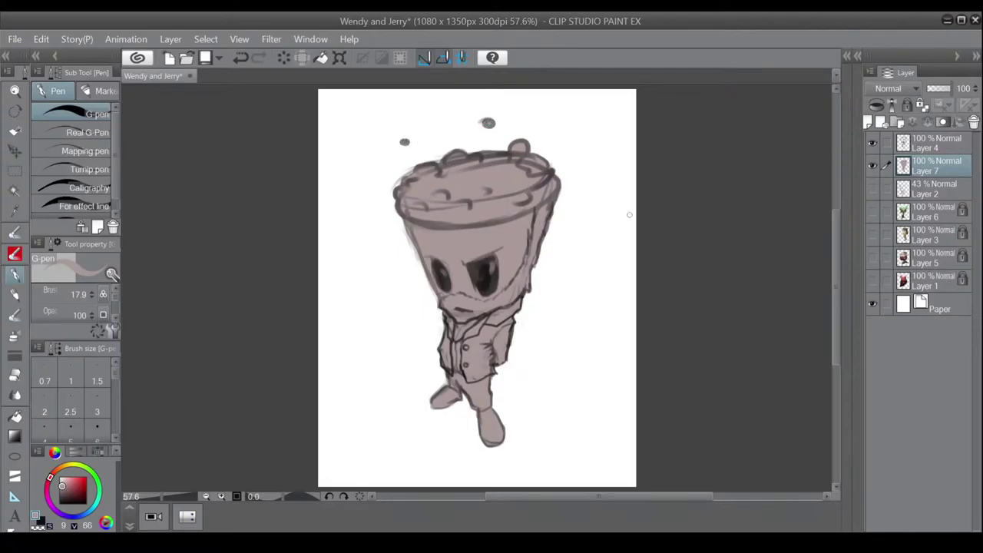
Auto-select the empty area around the base silhouette on Layer 7, hiding the Layer 4 sketch while selecting.
{"action": "key", "text": "w"}
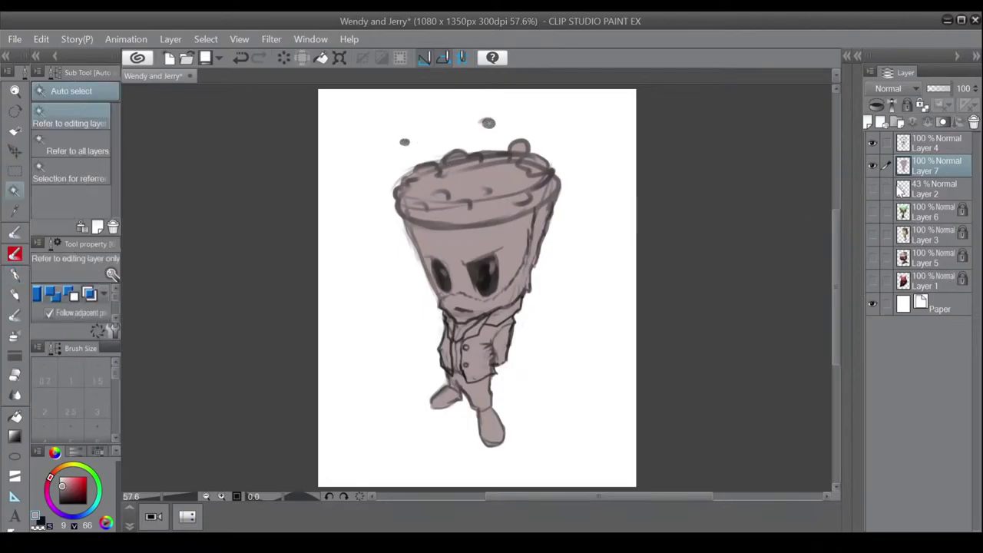
{"action": "left_click", "coordinate": [872, 143]}
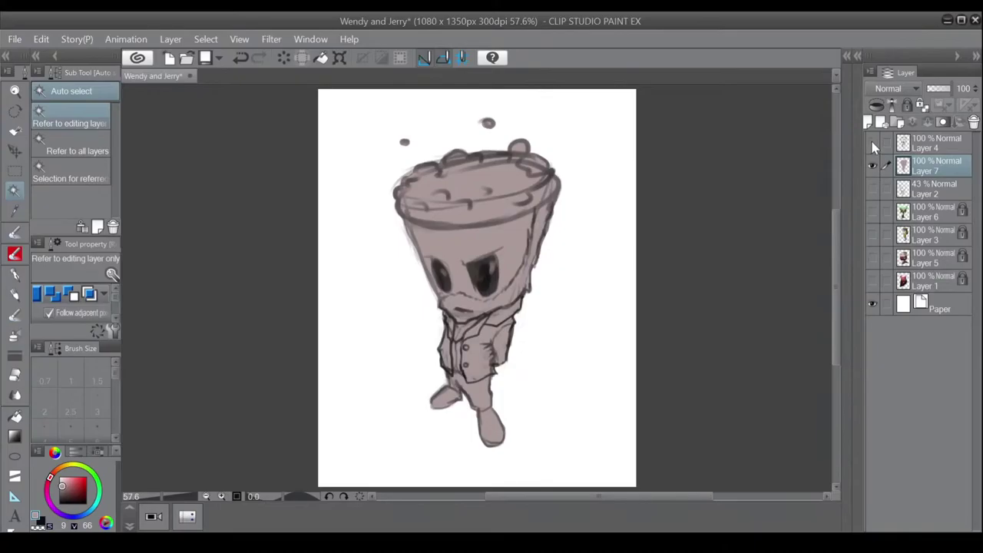
{"action": "left_click", "coordinate": [605, 297]}
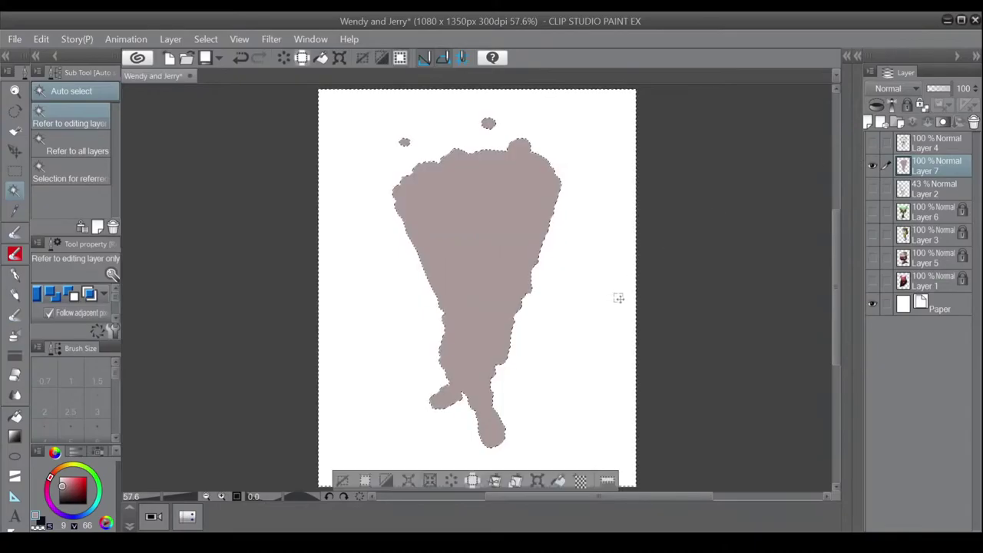
{"action": "left_click", "coordinate": [873, 145]}
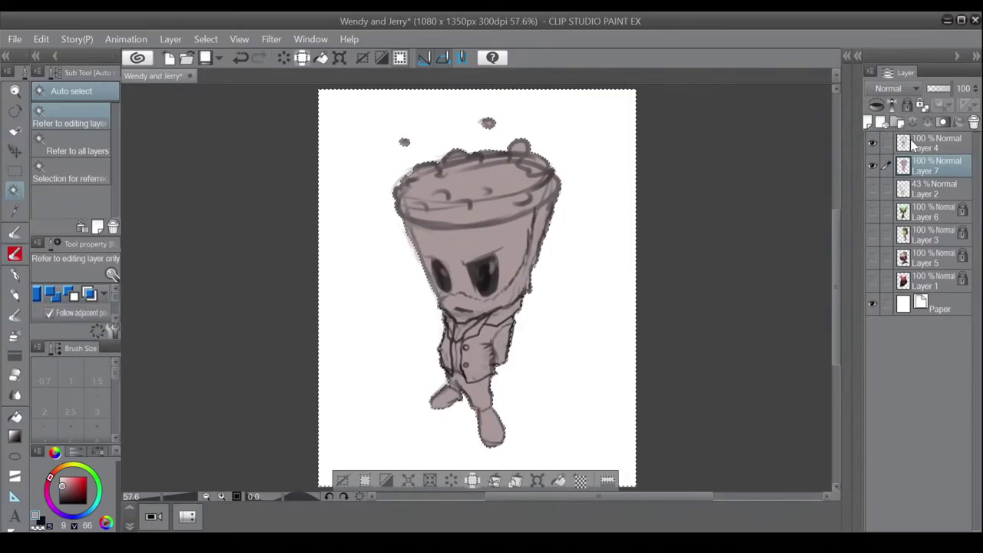
Clear the stray sketch lines outside the silhouette on Layer 4 and remove the selection.
{"action": "left_click", "coordinate": [910, 141]}
{"action": "left_click", "coordinate": [386, 480]}
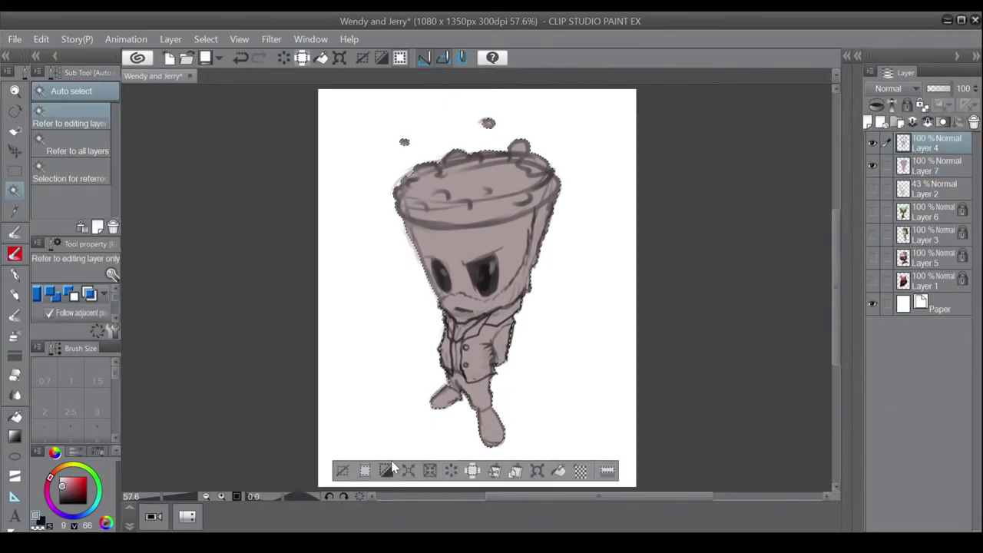
{"action": "key", "text": "alt+BackSpace"}
{"action": "key", "text": "ctrl+z"}
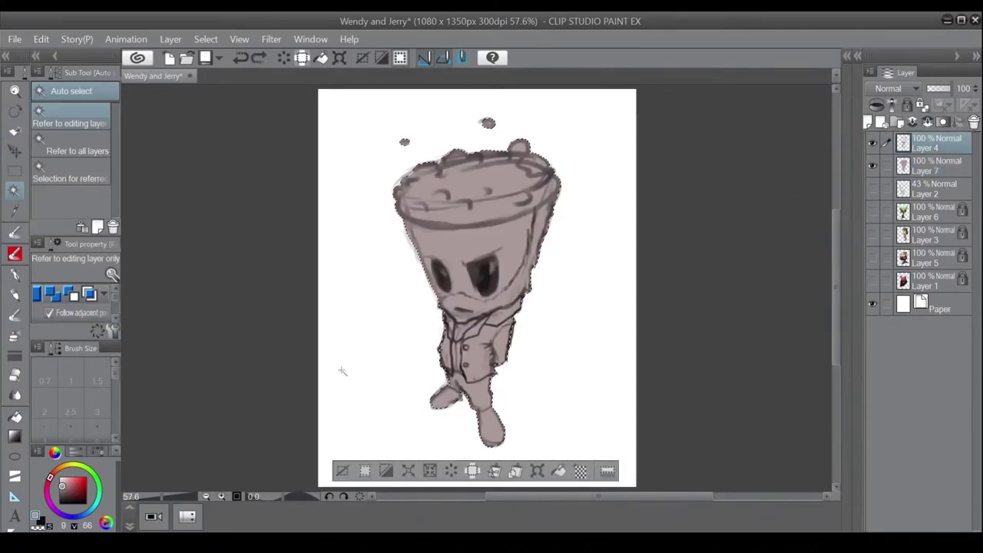
{"action": "left_click", "coordinate": [386, 470]}
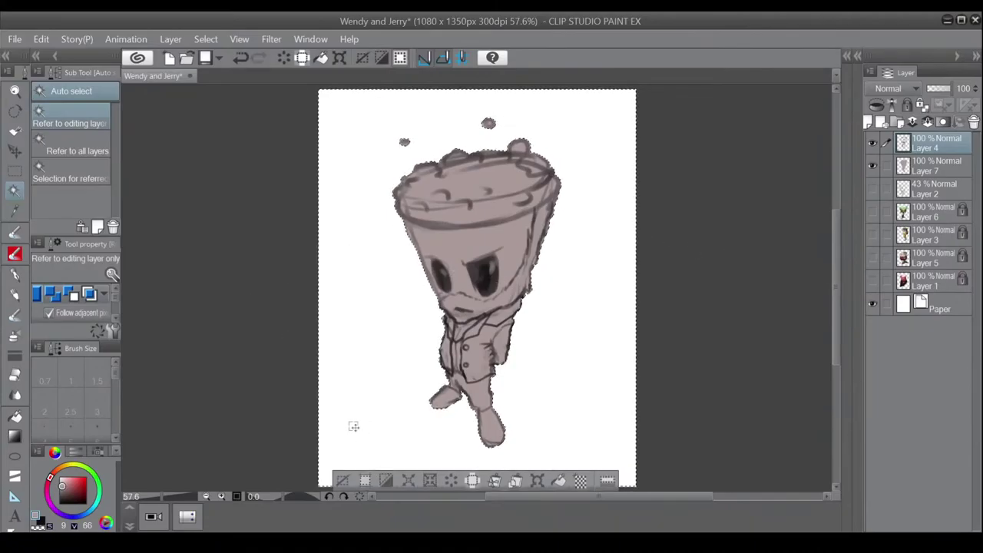
{"action": "left_click", "coordinate": [341, 480]}
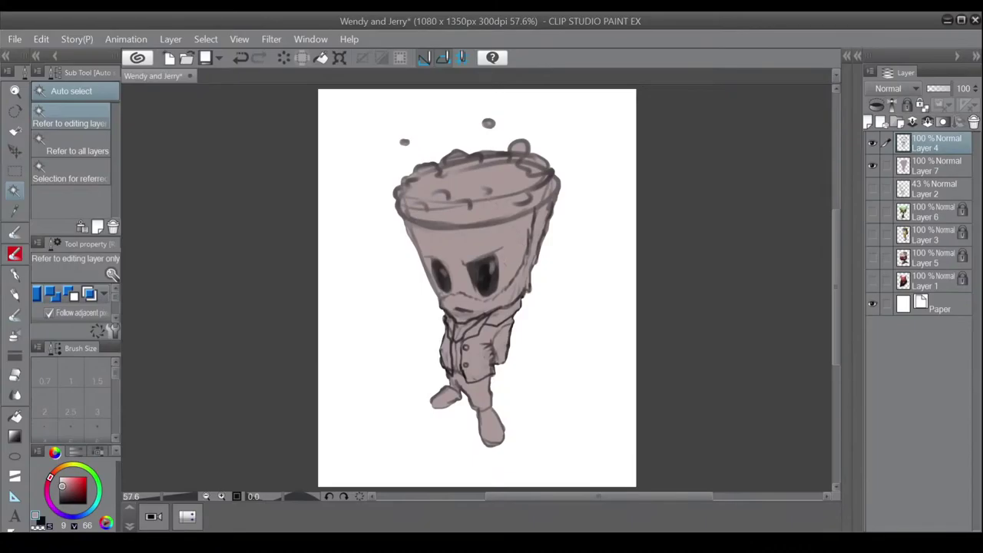
Examine the base silhouette on Layer 7 with the Layer 4 sketch temporarily hidden.
{"action": "left_click", "coordinate": [872, 144]}
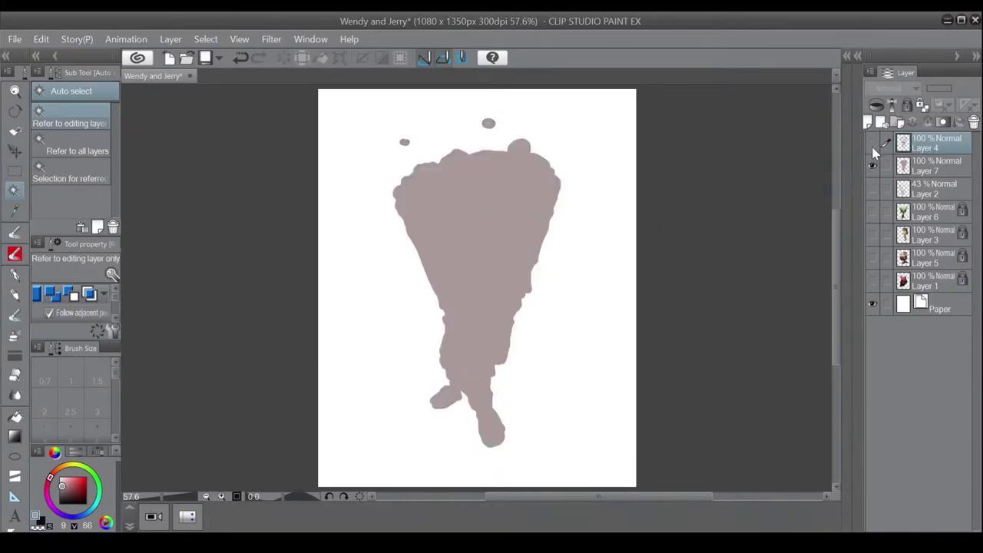
{"action": "left_click", "coordinate": [873, 145]}
{"action": "left_click", "coordinate": [910, 167]}
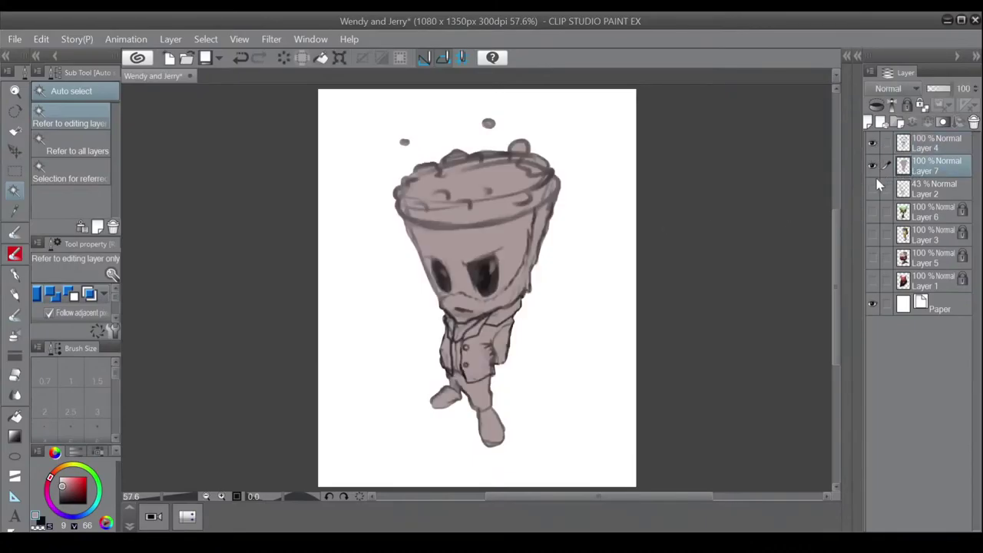
{"action": "key", "text": "p"}
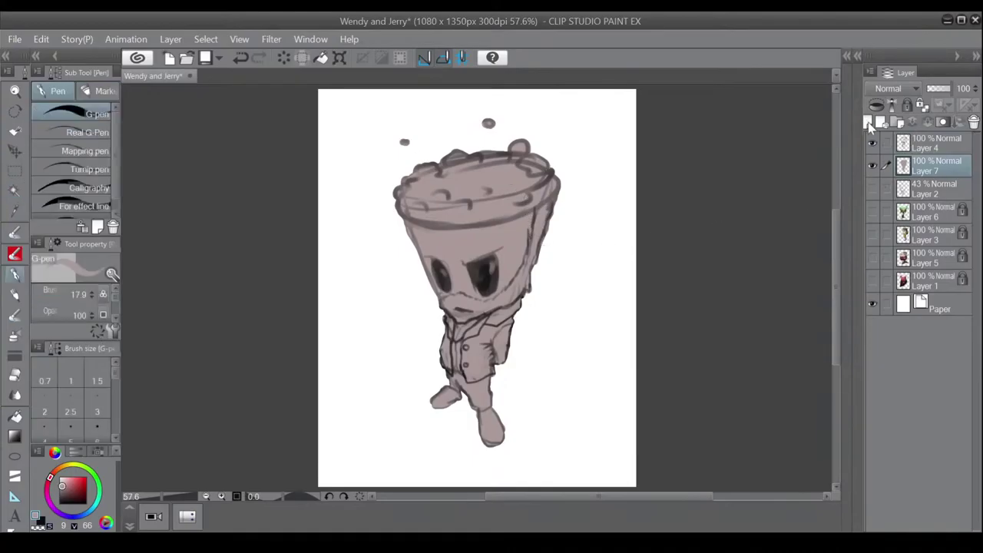
{"action": "left_click", "coordinate": [872, 144]}
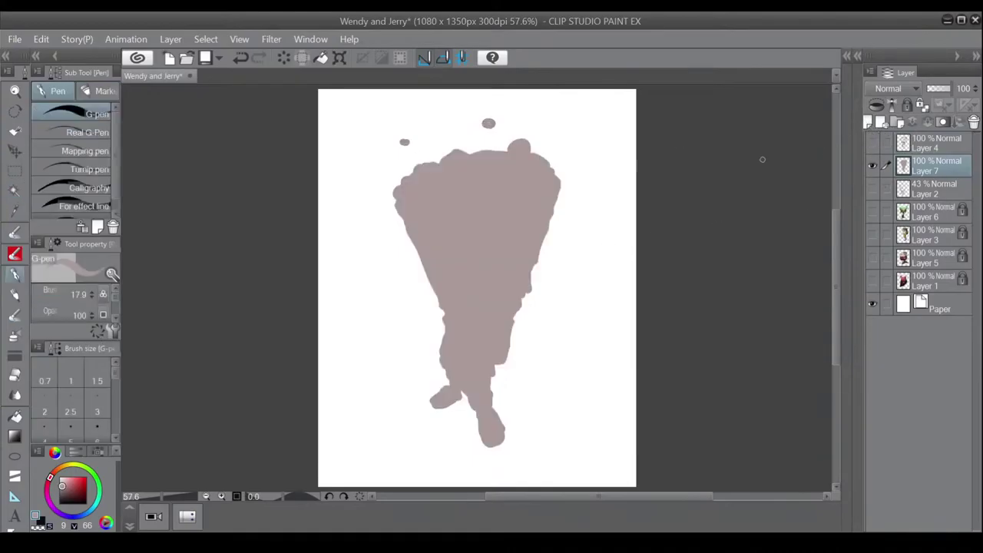
{"action": "key", "text": "]"}
{"action": "left_click", "coordinate": [873, 144]}
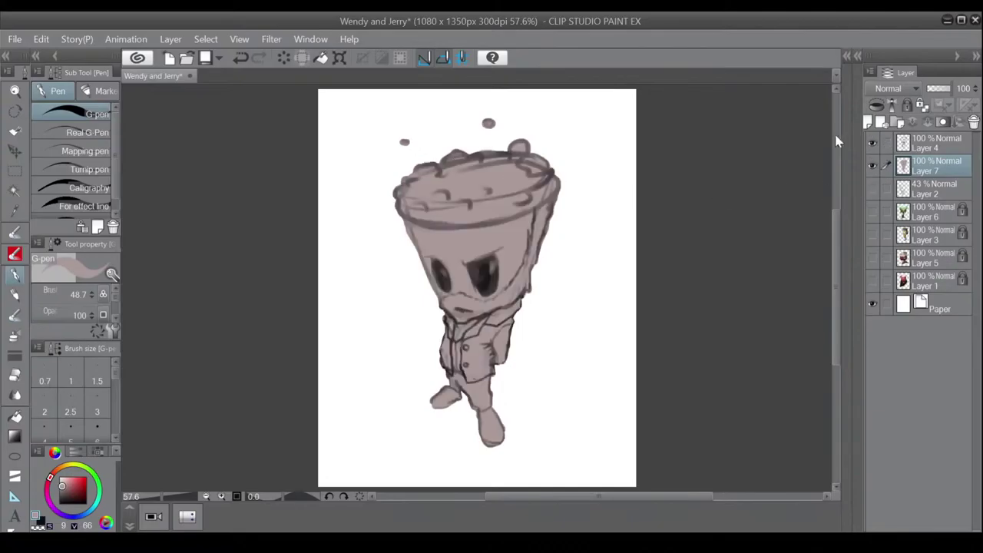
Lower the Layer 4 sketch's opacity to 65 and merge it down into Layer 7.
{"action": "left_click", "coordinate": [920, 151]}
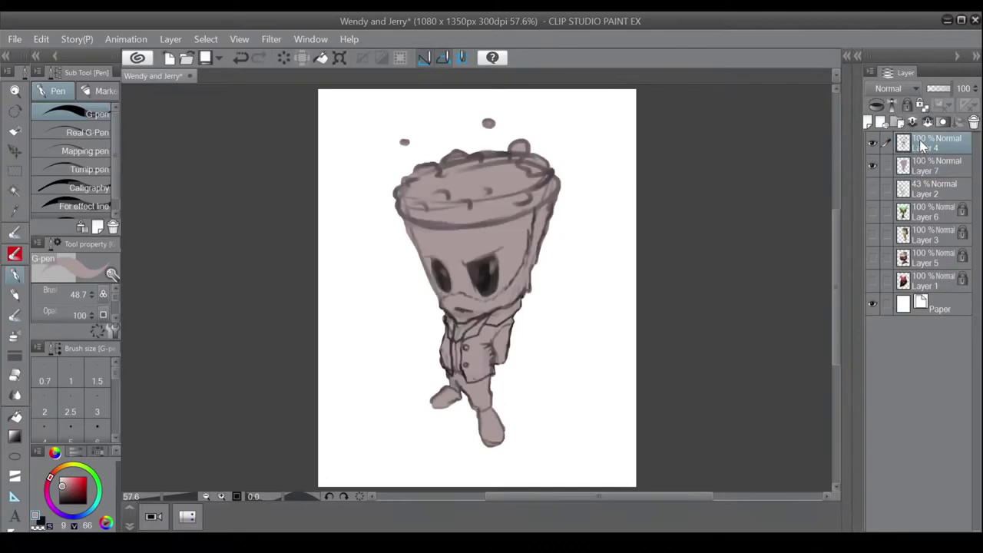
{"action": "left_click", "coordinate": [941, 89]}
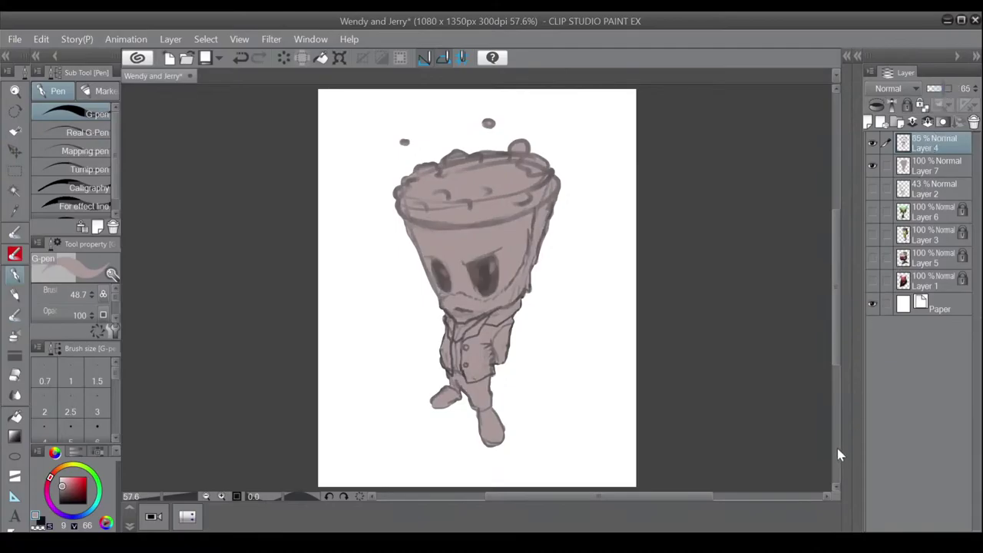
{"action": "key", "text": "ctrl+e"}
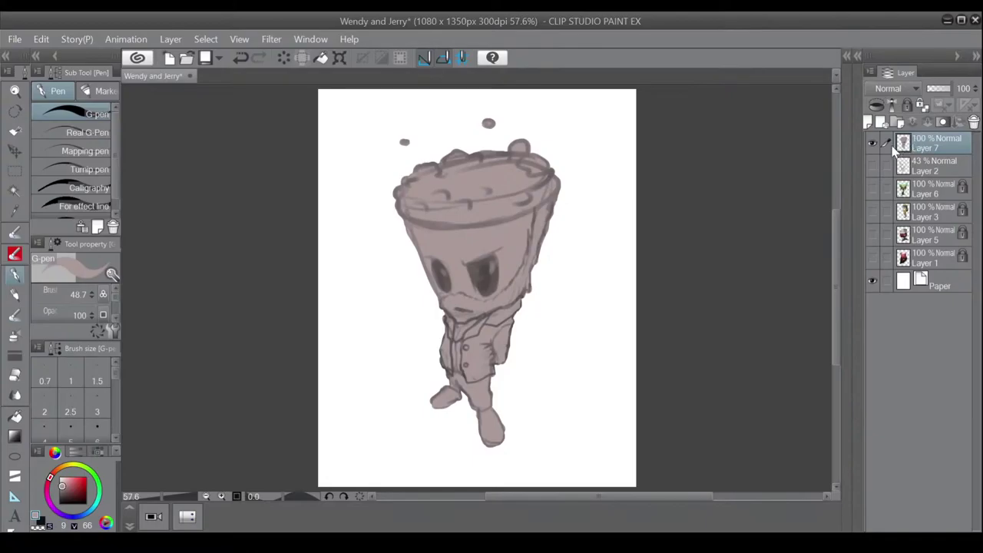
{"action": "left_click", "coordinate": [873, 143]}
{"action": "left_click", "coordinate": [874, 143]}
Lock Layer 7's transparent pixels and add a clipped layer above it, with the soft sketch brush set to size 35.1.
{"action": "left_click", "coordinate": [14, 232]}
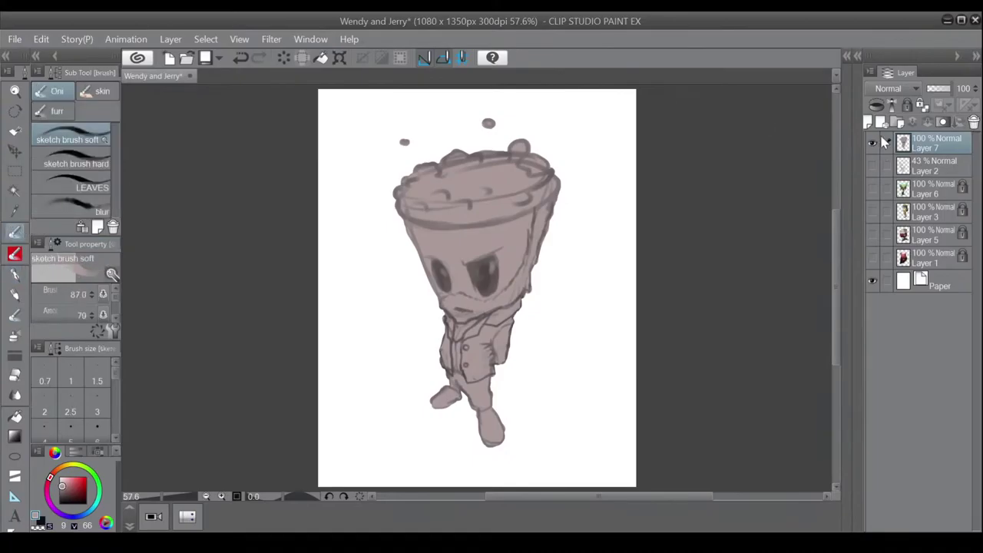
{"action": "key", "text": "["}
{"action": "key", "text": "["}
{"action": "key", "text": "["}
{"action": "key", "text": "["}
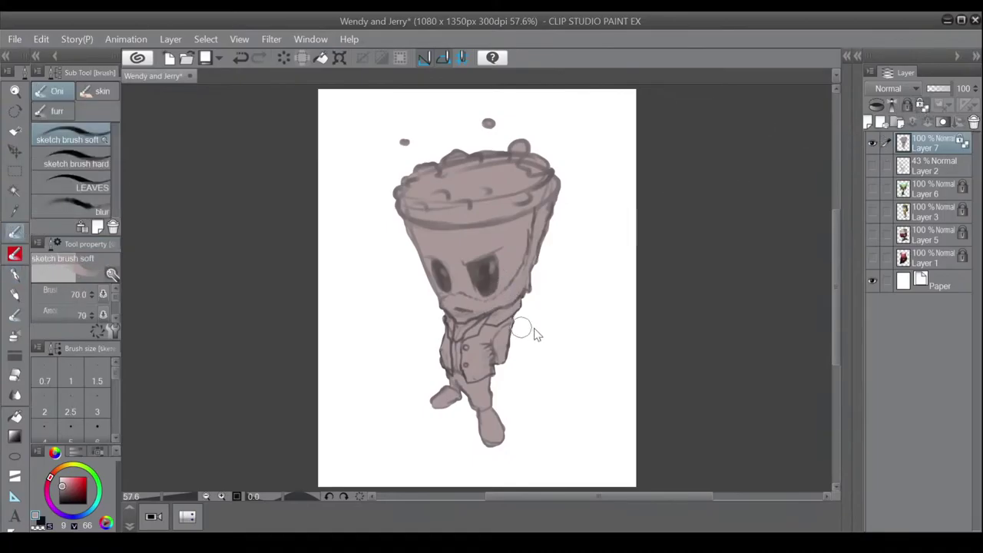
{"action": "left_click", "coordinate": [868, 123]}
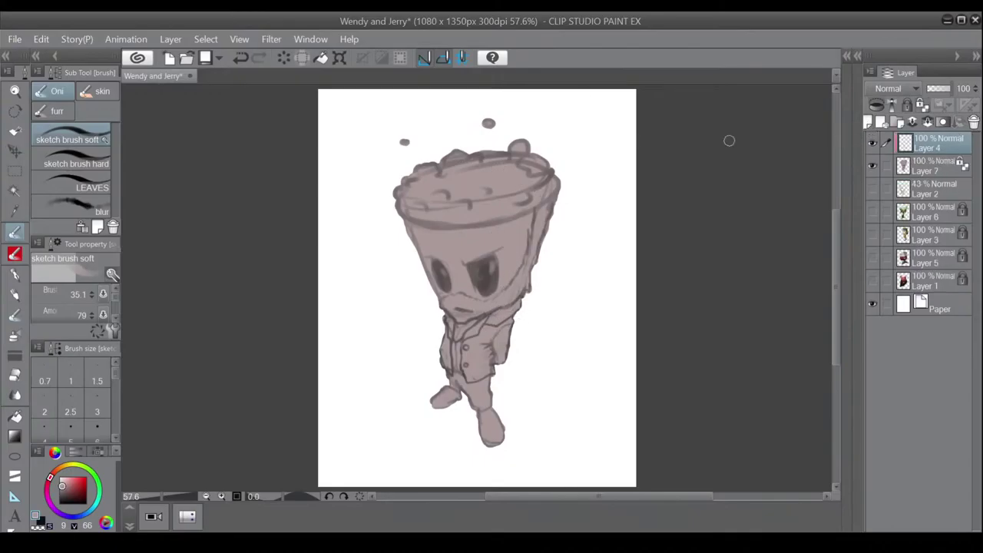
Sample the dark eye colour and shade under the chin, the jacket beside the arm, and the rear leg and shoe.
{"action": "left_click", "coordinate": [487, 275], "text": "alt"}
{"action": "mouse_move", "coordinate": [478, 379]}
{"action": "left_mouse_down"}
{"action": "mouse_move", "coordinate": [441, 388]}
{"action": "mouse_move", "coordinate": [458, 391]}
{"action": "mouse_move", "coordinate": [445, 372]}
{"action": "mouse_move", "coordinate": [453, 403]}
{"action": "mouse_move", "coordinate": [458, 393]}
{"action": "mouse_move", "coordinate": [429, 402]}
{"action": "mouse_move", "coordinate": [471, 387]}
{"action": "mouse_move", "coordinate": [469, 377]}
{"action": "mouse_move", "coordinate": [480, 386]}
{"action": "mouse_move", "coordinate": [503, 360]}
{"action": "mouse_move", "coordinate": [490, 367]}
{"action": "mouse_move", "coordinate": [489, 348]}
{"action": "mouse_move", "coordinate": [513, 301]}
{"action": "mouse_move", "coordinate": [464, 329]}
{"action": "mouse_move", "coordinate": [484, 323]}
{"action": "mouse_move", "coordinate": [445, 315]}
{"action": "mouse_move", "coordinate": [470, 328]}
{"action": "mouse_move", "coordinate": [512, 300]}
{"action": "mouse_move", "coordinate": [541, 252]}
{"action": "mouse_move", "coordinate": [535, 273]}
{"action": "mouse_move", "coordinate": [540, 246]}
{"action": "mouse_move", "coordinate": [518, 297]}
{"action": "mouse_move", "coordinate": [532, 237]}
{"action": "mouse_move", "coordinate": [531, 283]}
{"action": "mouse_move", "coordinate": [515, 257]}
{"action": "left_mouse_up"}
{"action": "key", "text": "c"}
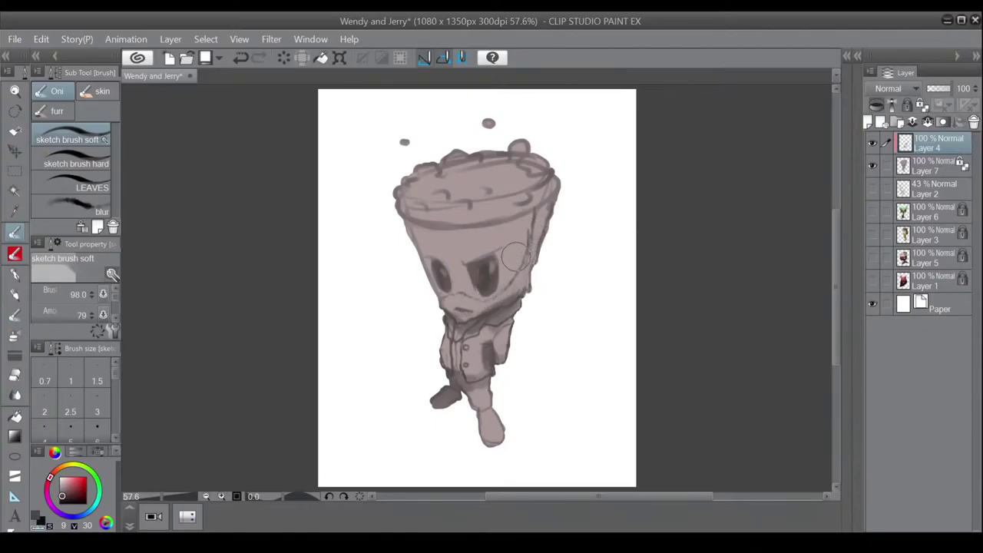
Softly shade the cup's face below the rim and around the eyes with a larger sketch brush, undoing the last stroke.
{"action": "key", "text": "c"}
{"action": "mouse_move", "coordinate": [407, 248]}
{"action": "left_mouse_down"}
{"action": "mouse_move", "coordinate": [438, 252]}
{"action": "mouse_move", "coordinate": [423, 278]}
{"action": "mouse_move", "coordinate": [473, 273]}
{"action": "mouse_move", "coordinate": [543, 235]}
{"action": "mouse_move", "coordinate": [533, 246]}
{"action": "left_mouse_up"}
{"action": "mouse_move", "coordinate": [434, 278]}
{"action": "left_mouse_down"}
{"action": "mouse_move", "coordinate": [466, 285]}
{"action": "mouse_move", "coordinate": [445, 284]}
{"action": "mouse_move", "coordinate": [472, 294]}
{"action": "mouse_move", "coordinate": [507, 276]}
{"action": "mouse_move", "coordinate": [519, 239]}
{"action": "mouse_move", "coordinate": [441, 249]}
{"action": "mouse_move", "coordinate": [507, 239]}
{"action": "mouse_move", "coordinate": [490, 297]}
{"action": "mouse_move", "coordinate": [447, 307]}
{"action": "mouse_move", "coordinate": [463, 310]}
{"action": "mouse_move", "coordinate": [500, 278]}
{"action": "mouse_move", "coordinate": [526, 232]}
{"action": "mouse_move", "coordinate": [516, 238]}
{"action": "mouse_move", "coordinate": [424, 197]}
{"action": "mouse_move", "coordinate": [389, 235]}
{"action": "mouse_move", "coordinate": [506, 229]}
{"action": "mouse_move", "coordinate": [453, 234]}
{"action": "mouse_move", "coordinate": [423, 255]}
{"action": "mouse_move", "coordinate": [438, 243]}
{"action": "mouse_move", "coordinate": [425, 240]}
{"action": "mouse_move", "coordinate": [453, 233]}
{"action": "mouse_move", "coordinate": [446, 251]}
{"action": "mouse_move", "coordinate": [460, 268]}
{"action": "mouse_move", "coordinate": [460, 237]}
{"action": "mouse_move", "coordinate": [481, 225]}
{"action": "left_mouse_up"}
{"action": "key", "text": "c"}
{"action": "key", "text": "ctrl+z"}
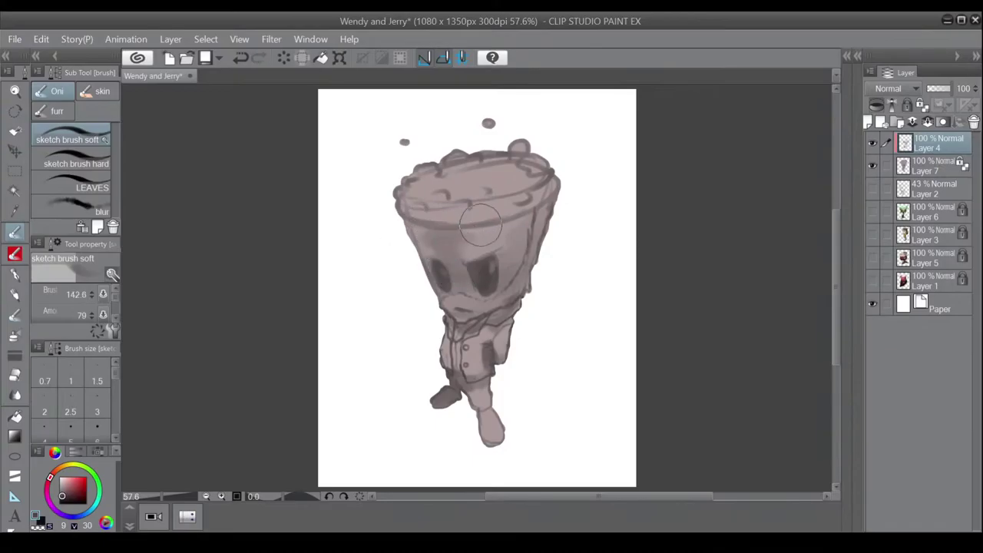
Softly shade the cup's forehead and the area around the mouth and chin, reducing the brush size to 45.6.
{"action": "left_click_drag", "start_coordinate": [435, 252], "coordinate": [467, 235]}
{"action": "mouse_move", "coordinate": [476, 273]}
{"action": "left_mouse_down"}
{"action": "mouse_move", "coordinate": [451, 283]}
{"action": "mouse_move", "coordinate": [459, 270]}
{"action": "mouse_move", "coordinate": [492, 324]}
{"action": "mouse_move", "coordinate": [509, 320]}
{"action": "mouse_move", "coordinate": [492, 352]}
{"action": "mouse_move", "coordinate": [508, 337]}
{"action": "mouse_move", "coordinate": [500, 311]}
{"action": "mouse_move", "coordinate": [461, 337]}
{"action": "mouse_move", "coordinate": [461, 322]}
{"action": "mouse_move", "coordinate": [452, 326]}
{"action": "mouse_move", "coordinate": [512, 311]}
{"action": "mouse_move", "coordinate": [486, 329]}
{"action": "mouse_move", "coordinate": [526, 295]}
{"action": "mouse_move", "coordinate": [457, 321]}
{"action": "left_mouse_up"}
{"action": "key", "text": "["}
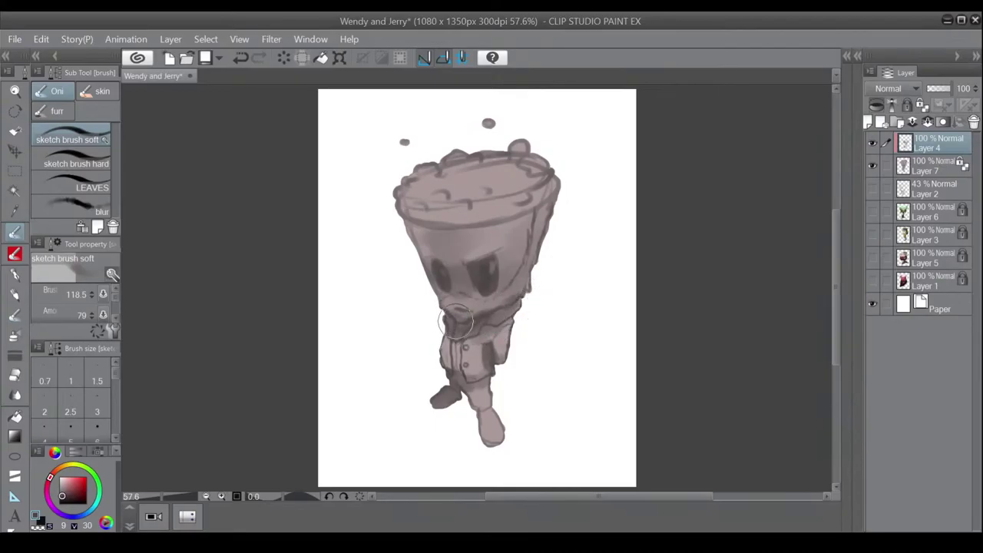
{"action": "key", "text": "bracketleft"}
{"action": "key", "text": "bracketleft"}
{"action": "key", "text": "bracketleft"}
{"action": "key", "text": "bracketleft"}
{"action": "key", "text": "bracketleft"}
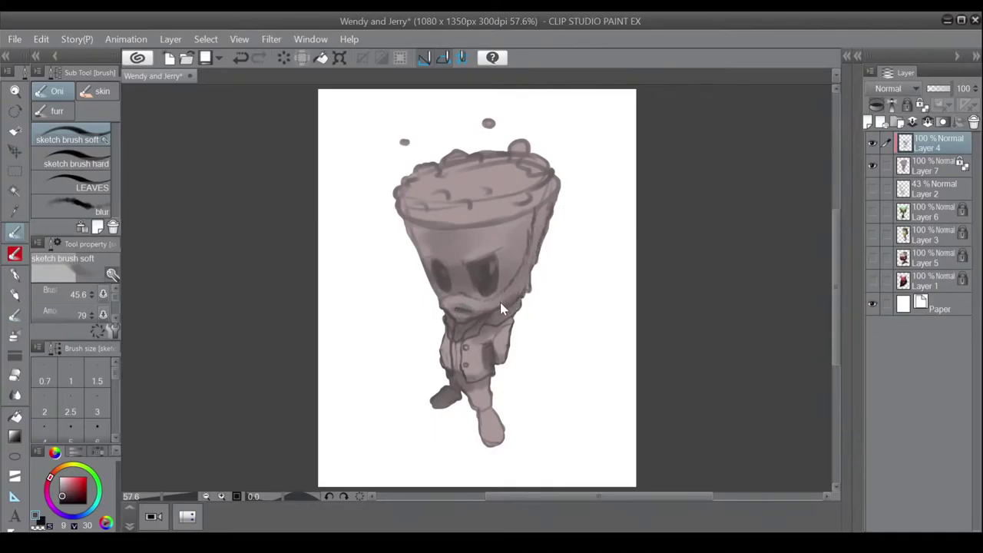
Shade the front leg and shoe with the soft sketch brush at size 76.7.
{"action": "key", "text": "bracketright"}
{"action": "key", "text": "bracketright"}
{"action": "key", "text": "bracketright"}
{"action": "mouse_move", "coordinate": [465, 398]}
{"action": "left_mouse_down"}
{"action": "mouse_move", "coordinate": [466, 390]}
{"action": "mouse_move", "coordinate": [475, 415]}
{"action": "mouse_move", "coordinate": [481, 407]}
{"action": "mouse_move", "coordinate": [468, 390]}
{"action": "mouse_move", "coordinate": [483, 446]}
{"action": "mouse_move", "coordinate": [506, 438]}
{"action": "left_mouse_up"}
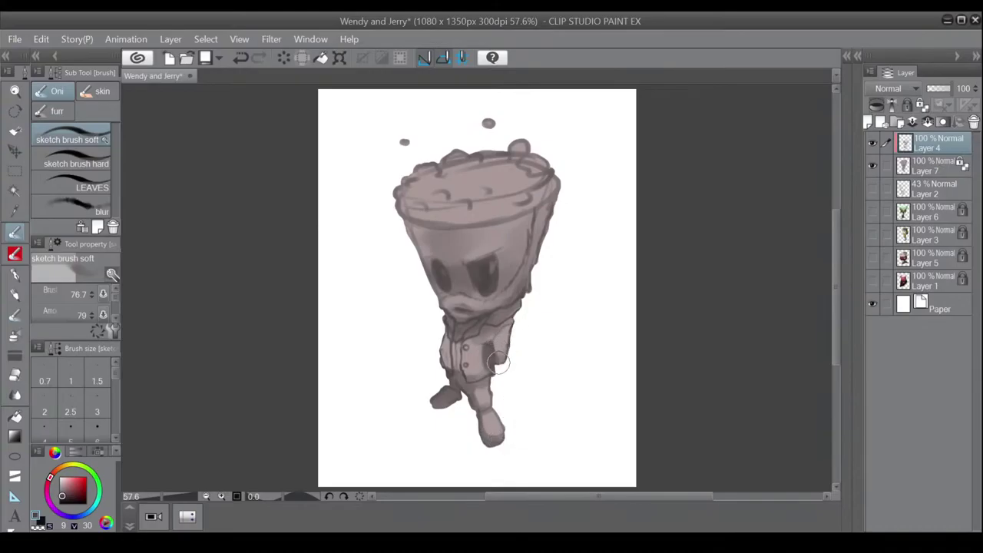
Shade the jacket under the collar, beside the near arm and along the far arm with a smaller soft brush.
{"action": "left_click_drag", "start_coordinate": [498, 363], "coordinate": [495, 351]}
{"action": "key", "text": "bracketleft"}
{"action": "key", "text": "bracketleft"}
{"action": "mouse_move", "coordinate": [502, 335]}
{"action": "left_mouse_down"}
{"action": "mouse_move", "coordinate": [495, 325]}
{"action": "mouse_move", "coordinate": [471, 333]}
{"action": "left_mouse_up"}
{"action": "key", "text": "bracketright"}
{"action": "key", "text": "bracketright"}
{"action": "key", "text": "c"}
{"action": "key", "text": "bracketleft"}
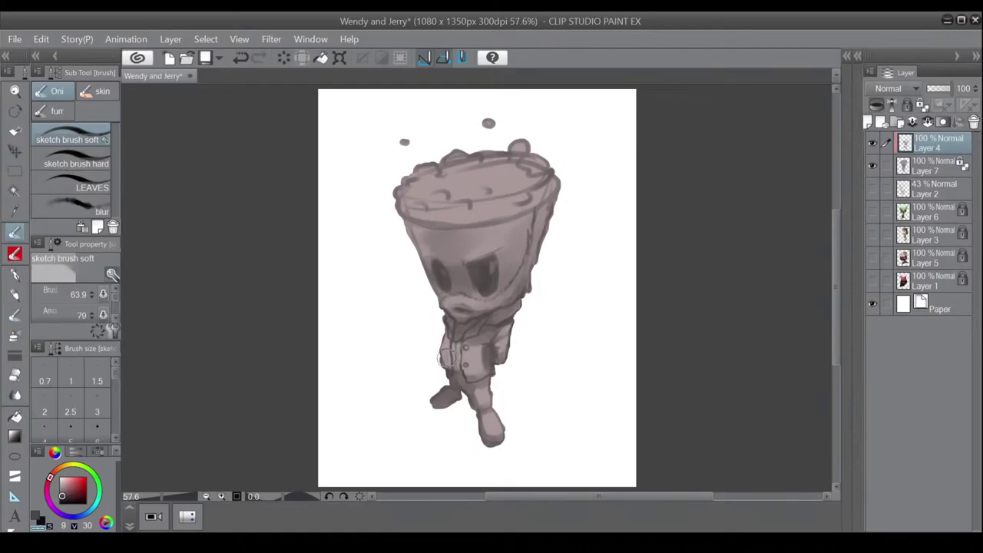
{"action": "key", "text": "c"}
{"action": "left_click_drag", "start_coordinate": [442, 353], "coordinate": [450, 369]}
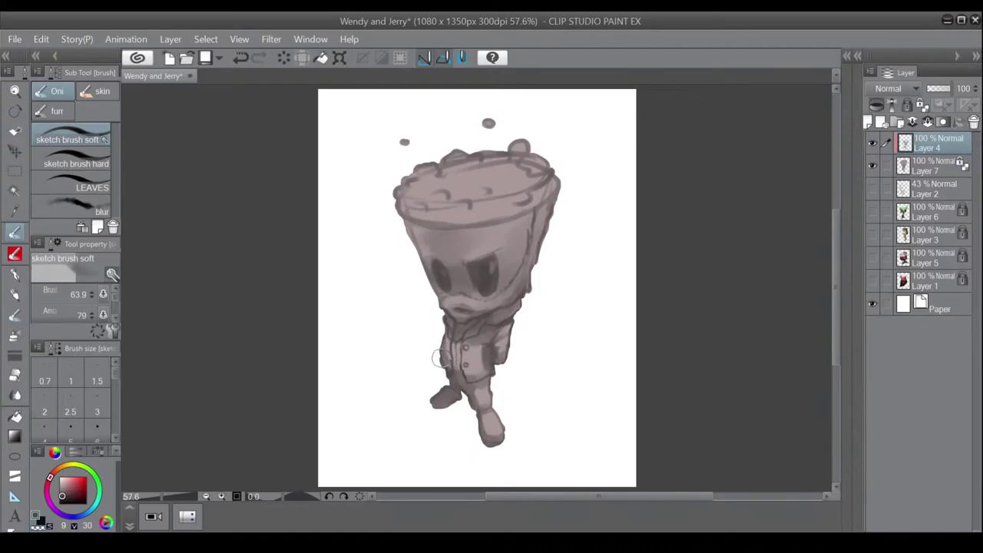
Refine the jacket shading with a small brush and softly shade the far edge of the cup at size 121.6.
{"action": "key", "text": "c"}
{"action": "key", "text": "c"}
{"action": "key", "text": "bracketleft"}
{"action": "key", "text": "bracketleft"}
{"action": "key", "text": "bracketleft"}
{"action": "key", "text": "bracketleft"}
{"action": "key", "text": "bracketright"}
{"action": "key", "text": "bracketright"}
{"action": "key", "text": "bracketright"}
{"action": "key", "text": "bracketright"}
{"action": "mouse_move", "coordinate": [419, 228]}
{"action": "left_mouse_down"}
{"action": "mouse_move", "coordinate": [421, 256]}
{"action": "mouse_move", "coordinate": [433, 251]}
{"action": "mouse_move", "coordinate": [414, 238]}
{"action": "mouse_move", "coordinate": [428, 294]}
{"action": "left_mouse_up"}
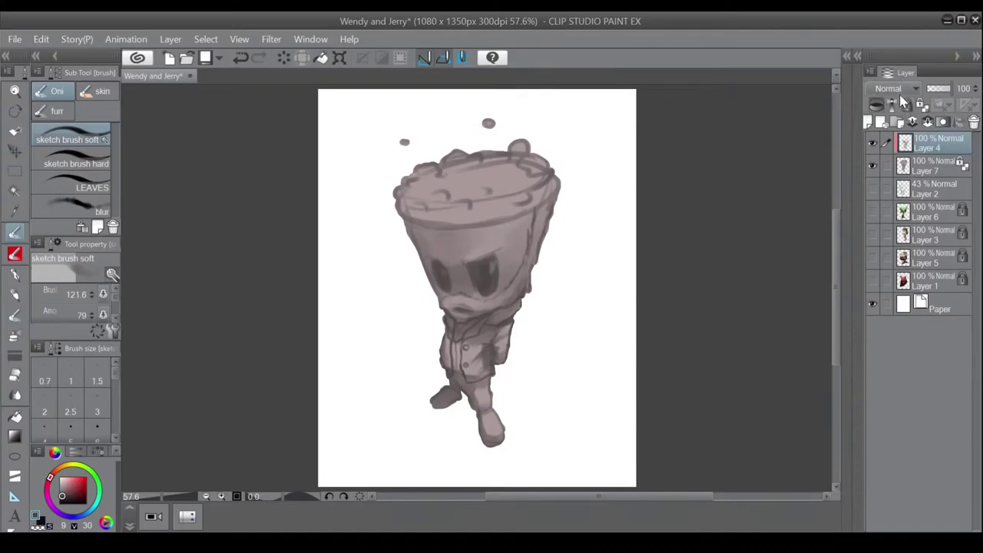
Set Layer 4 to Color burn blending and lower its opacity to 55.
{"action": "left_click", "coordinate": [887, 154]}
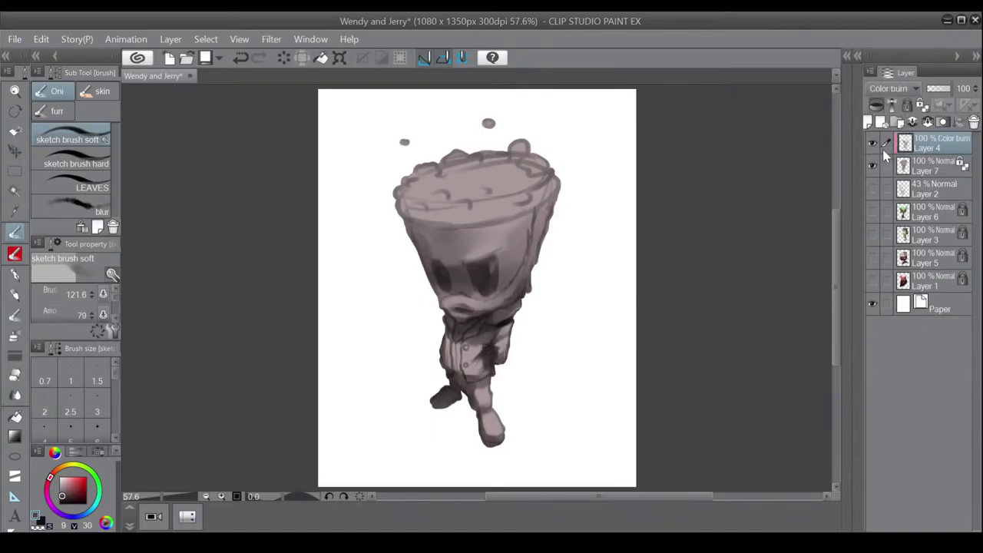
{"action": "left_click", "coordinate": [951, 89]}
{"action": "left_click_drag", "start_coordinate": [950, 90], "coordinate": [947, 91]}
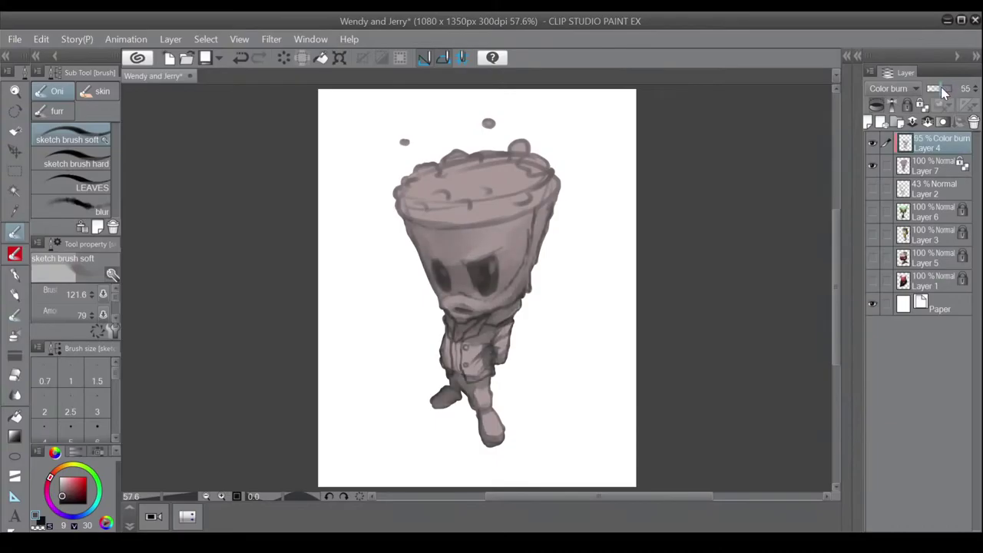
Add a clipped Add (Glow) layer, sample the light cup colour, and paint highlights on the forehead and around the mouth.
{"action": "left_click", "coordinate": [869, 123]}
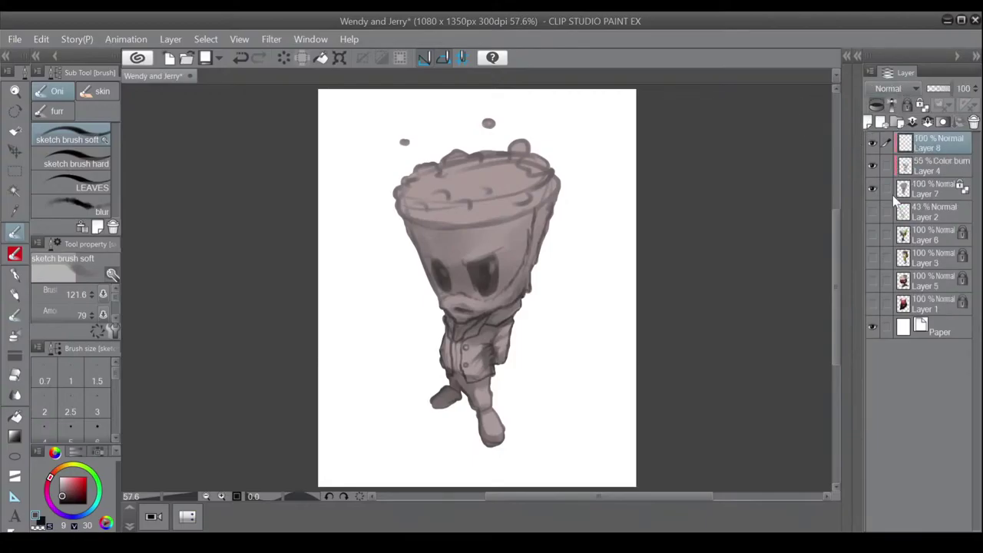
{"action": "left_click", "coordinate": [893, 273]}
{"action": "left_click", "coordinate": [495, 203], "text": "alt"}
{"action": "mouse_move", "coordinate": [481, 264]}
{"action": "left_mouse_down"}
{"action": "mouse_move", "coordinate": [450, 244]}
{"action": "mouse_move", "coordinate": [509, 233]}
{"action": "mouse_move", "coordinate": [486, 230]}
{"action": "mouse_move", "coordinate": [476, 252]}
{"action": "mouse_move", "coordinate": [499, 242]}
{"action": "mouse_move", "coordinate": [472, 230]}
{"action": "mouse_move", "coordinate": [483, 225]}
{"action": "mouse_move", "coordinate": [464, 255]}
{"action": "left_mouse_up"}
{"action": "mouse_move", "coordinate": [507, 293]}
{"action": "left_mouse_down"}
{"action": "mouse_move", "coordinate": [460, 310]}
{"action": "mouse_move", "coordinate": [466, 298]}
{"action": "mouse_move", "coordinate": [500, 311]}
{"action": "mouse_move", "coordinate": [490, 307]}
{"action": "mouse_move", "coordinate": [513, 287]}
{"action": "mouse_move", "coordinate": [473, 300]}
{"action": "mouse_move", "coordinate": [495, 298]}
{"action": "mouse_move", "coordinate": [498, 322]}
{"action": "left_mouse_up"}
Paint small highlights on the jacket, the sleeve, the front leg and the front shoe with smaller brush sizes.
{"action": "key", "text": "bracketleft"}
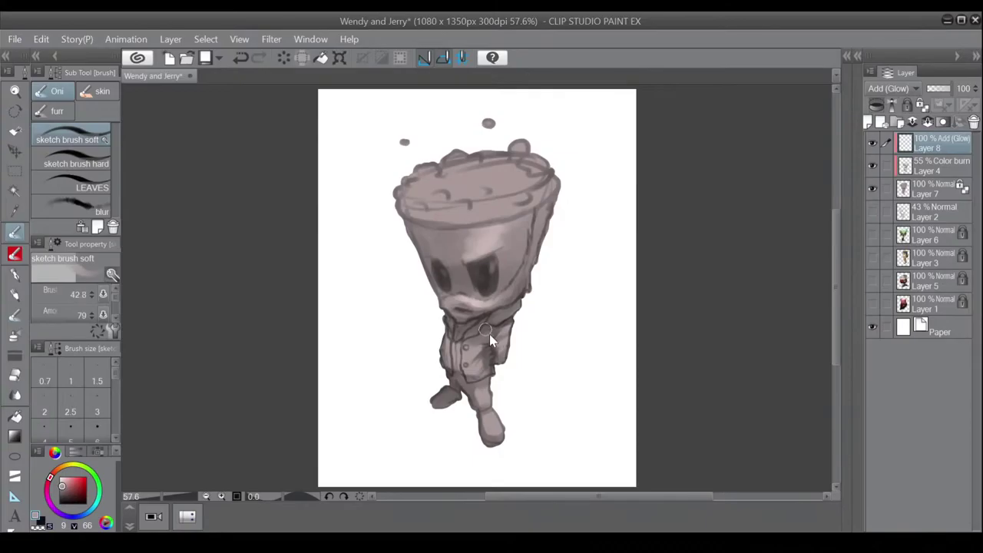
{"action": "key", "text": "bracketleft"}
{"action": "key", "text": "bracketright"}
{"action": "key", "text": "bracketright"}
{"action": "key", "text": "bracketright"}
{"action": "key", "text": "bracketleft"}
{"action": "key", "text": "bracketleft"}
{"action": "key", "text": "bracketleft"}
{"action": "key", "text": "bracketleft"}
{"action": "mouse_move", "coordinate": [497, 428]}
{"action": "left_mouse_down"}
{"action": "mouse_move", "coordinate": [486, 435]}
{"action": "mouse_move", "coordinate": [488, 418]}
{"action": "left_mouse_up"}
{"action": "key", "text": "bracketright"}
{"action": "key", "text": "bracketright"}
{"action": "key", "text": "bracketright"}
{"action": "left_click_drag", "start_coordinate": [500, 322], "coordinate": [512, 318]}
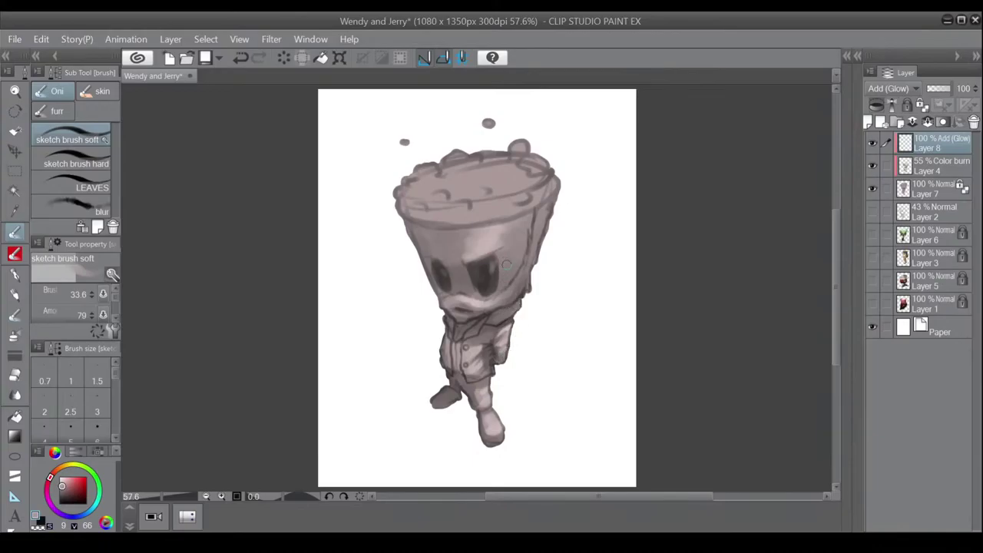
Soften and extend the glow highlights across the cup's forehead and down its far edge with a larger brush.
{"action": "key", "text": "bracketright"}
{"action": "key", "text": "bracketright"}
{"action": "key", "text": "bracketright"}
{"action": "left_click_drag", "start_coordinate": [505, 240], "coordinate": [521, 232]}
{"action": "left_click_drag", "start_coordinate": [467, 246], "coordinate": [468, 251]}
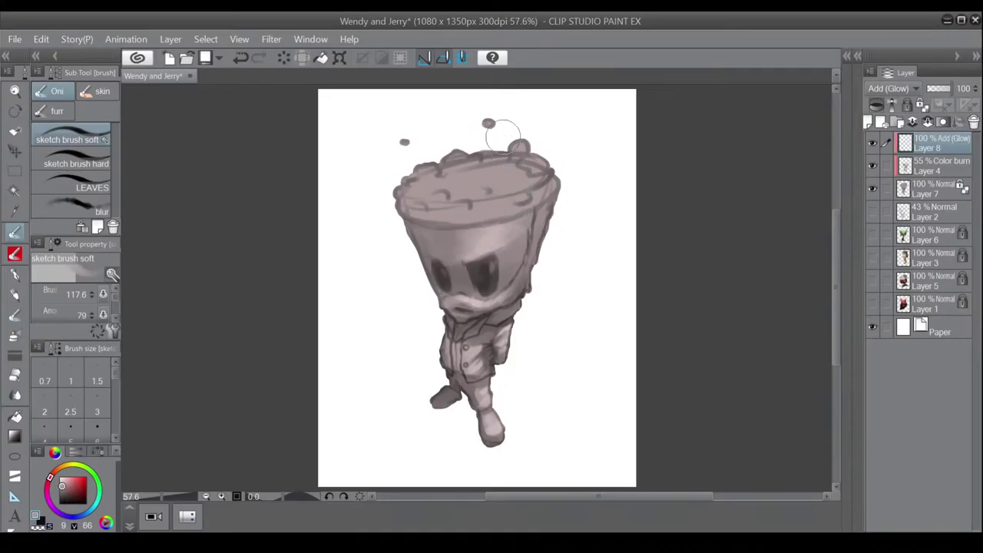
{"action": "key", "text": "bracketleft"}
{"action": "key", "text": "bracketleft"}
{"action": "mouse_move", "coordinate": [411, 227]}
{"action": "left_mouse_down"}
{"action": "mouse_move", "coordinate": [429, 284]}
{"action": "mouse_move", "coordinate": [401, 222]}
{"action": "mouse_move", "coordinate": [425, 255]}
{"action": "mouse_move", "coordinate": [396, 226]}
{"action": "mouse_move", "coordinate": [430, 293]}
{"action": "mouse_move", "coordinate": [400, 220]}
{"action": "mouse_move", "coordinate": [436, 250]}
{"action": "mouse_move", "coordinate": [433, 285]}
{"action": "mouse_move", "coordinate": [424, 226]}
{"action": "mouse_move", "coordinate": [438, 303]}
{"action": "mouse_move", "coordinate": [425, 265]}
{"action": "mouse_move", "coordinate": [442, 300]}
{"action": "left_mouse_up"}
Add highlights to the rear shoe and the jacket front, using brush size 37 for the jacket.
{"action": "key", "text": "c"}
{"action": "mouse_move", "coordinate": [465, 350]}
{"action": "left_mouse_down"}
{"action": "mouse_move", "coordinate": [434, 403]}
{"action": "mouse_move", "coordinate": [428, 397]}
{"action": "mouse_move", "coordinate": [442, 393]}
{"action": "mouse_move", "coordinate": [434, 393]}
{"action": "left_mouse_up"}
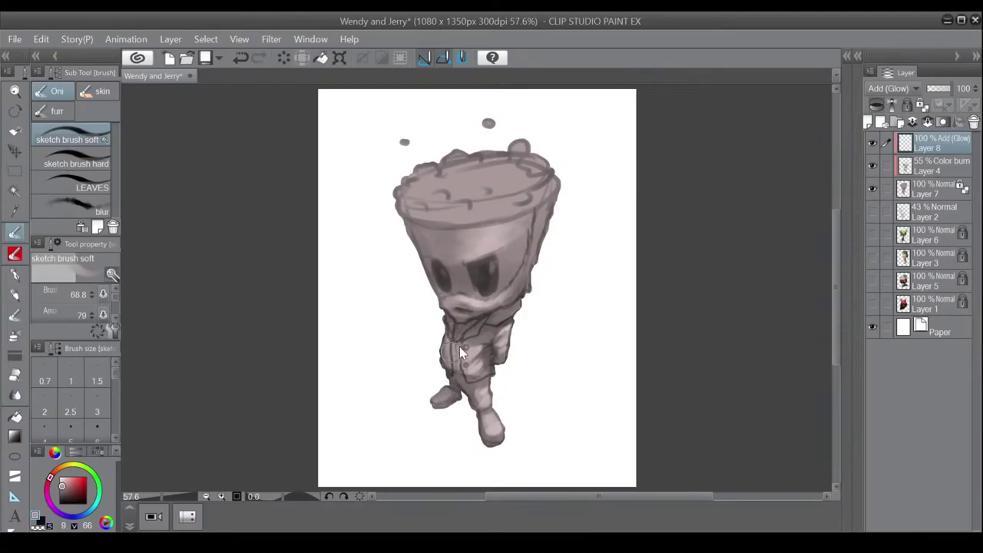
{"action": "key", "text": "bracketleft"}
{"action": "key", "text": "bracketleft"}
{"action": "key", "text": "bracketleft"}
{"action": "left_click_drag", "start_coordinate": [461, 351], "coordinate": [456, 354]}
Add a clipped Normal layer above Layer 4, sample the dark eye colour, and darken the jacket's lower hem.
{"action": "left_click", "coordinate": [908, 166]}
{"action": "left_click", "coordinate": [869, 124]}
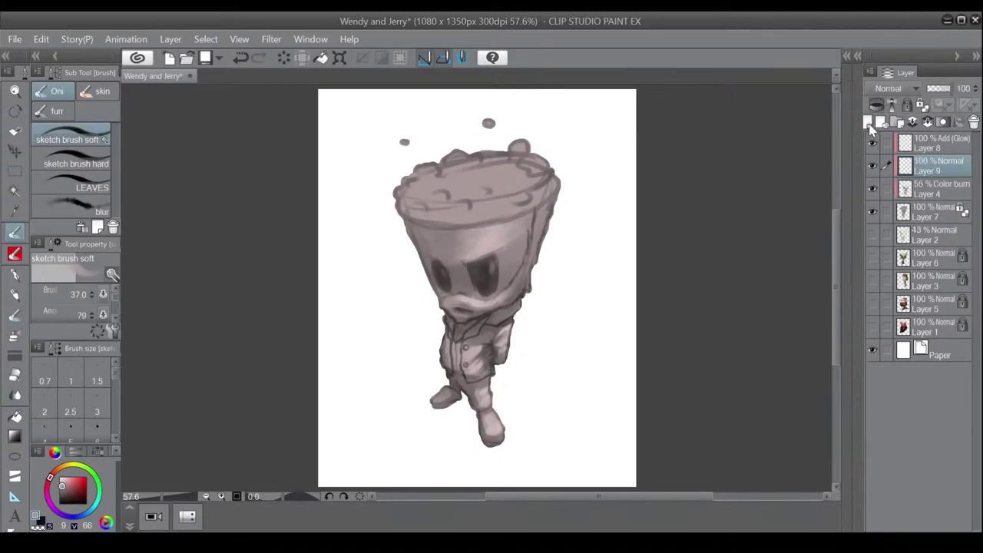
{"action": "left_click", "coordinate": [494, 278], "text": "alt"}
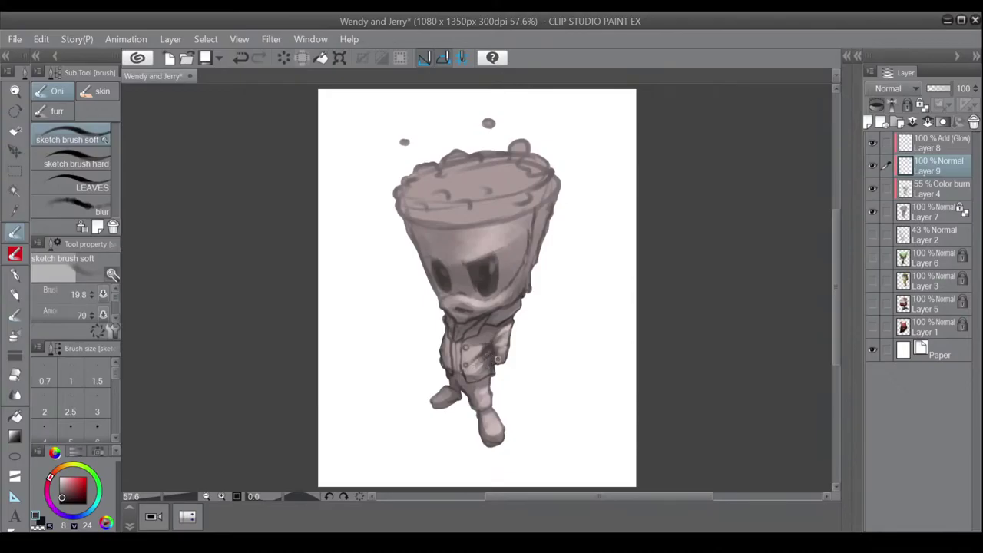
{"action": "mouse_move", "coordinate": [456, 384]}
{"action": "left_mouse_down"}
{"action": "mouse_move", "coordinate": [459, 375]}
{"action": "mouse_move", "coordinate": [482, 391]}
{"action": "mouse_move", "coordinate": [470, 384]}
{"action": "mouse_move", "coordinate": [485, 377]}
{"action": "left_mouse_up"}
{"action": "key", "text": "bracketleft"}
{"action": "key", "text": "bracketleft"}
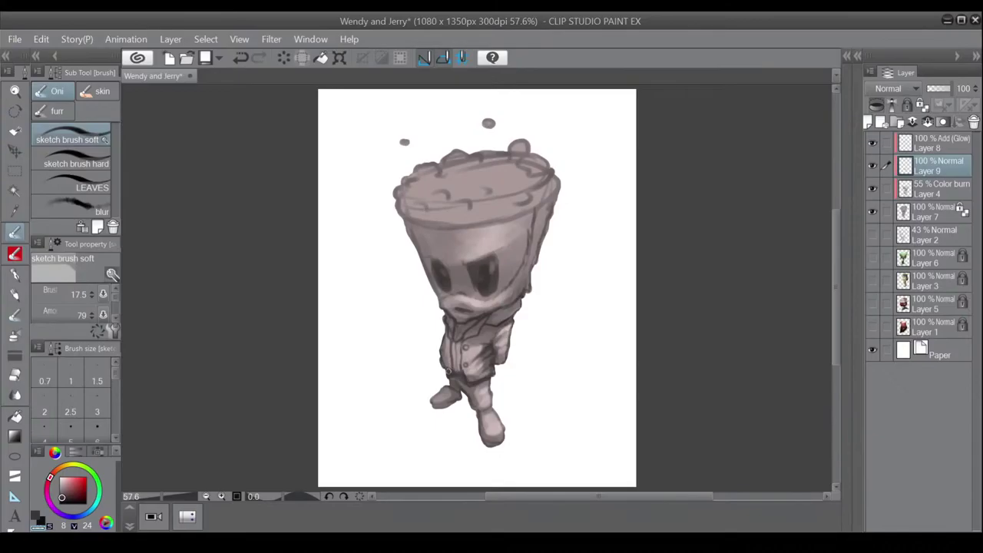
Shade softly across the face around both eyes with the soft sketch brush at size 95.1.
{"action": "key", "text": "c"}
{"action": "key", "text": "bracketright"}
{"action": "key", "text": "bracketright"}
{"action": "key", "text": "bracketright"}
{"action": "key", "text": "bracketright"}
{"action": "key", "text": "bracketright"}
{"action": "key", "text": "bracketright"}
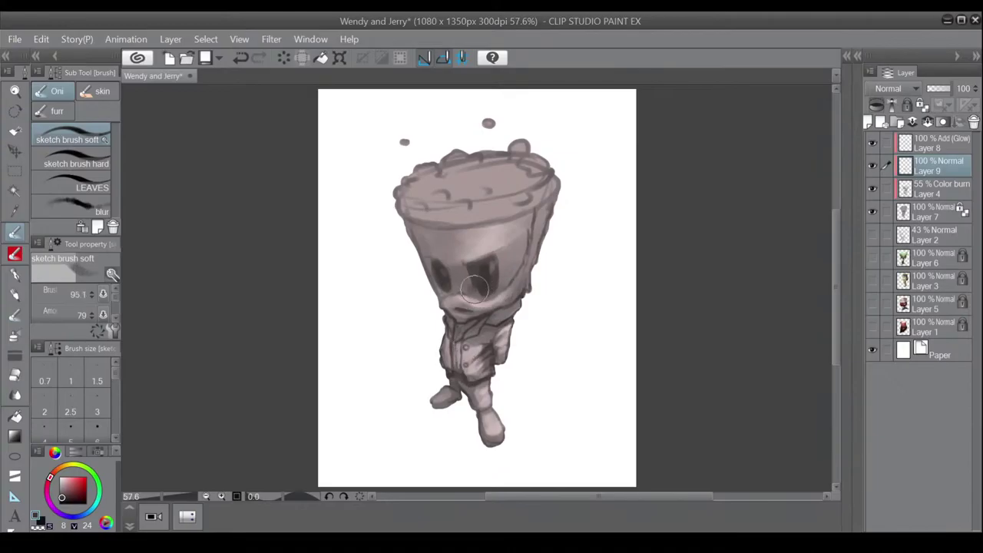
{"action": "mouse_move", "coordinate": [500, 281]}
{"action": "left_mouse_down"}
{"action": "mouse_move", "coordinate": [496, 255]}
{"action": "mouse_move", "coordinate": [458, 279]}
{"action": "mouse_move", "coordinate": [436, 269]}
{"action": "mouse_move", "coordinate": [459, 267]}
{"action": "mouse_move", "coordinate": [450, 292]}
{"action": "left_mouse_up"}
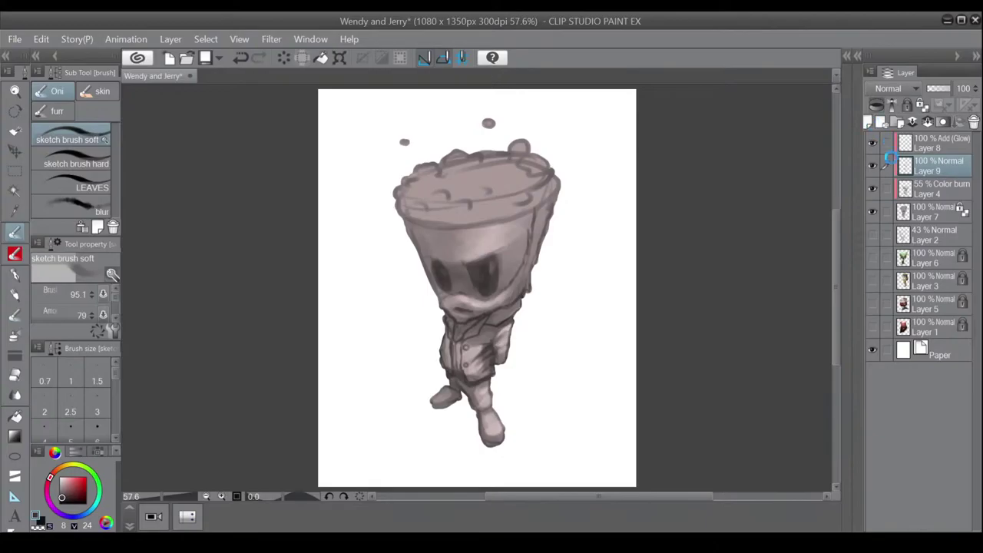
Merge Layers 9, 4 and 7 together, then merge the Add (Glow) Layer 8 down into the result.
{"action": "left_click", "coordinate": [917, 208], "text": "shift"}
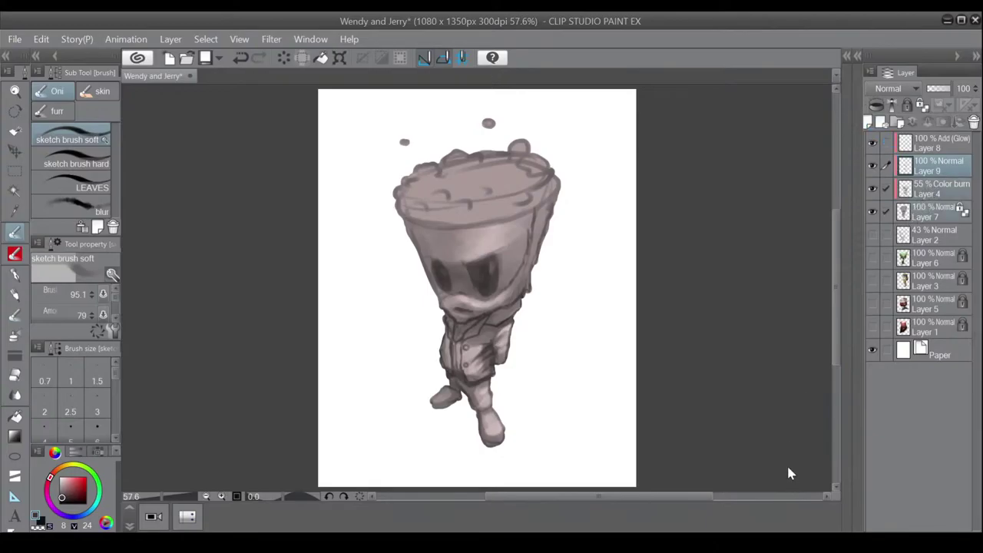
{"action": "key", "text": "shift+alt+e"}
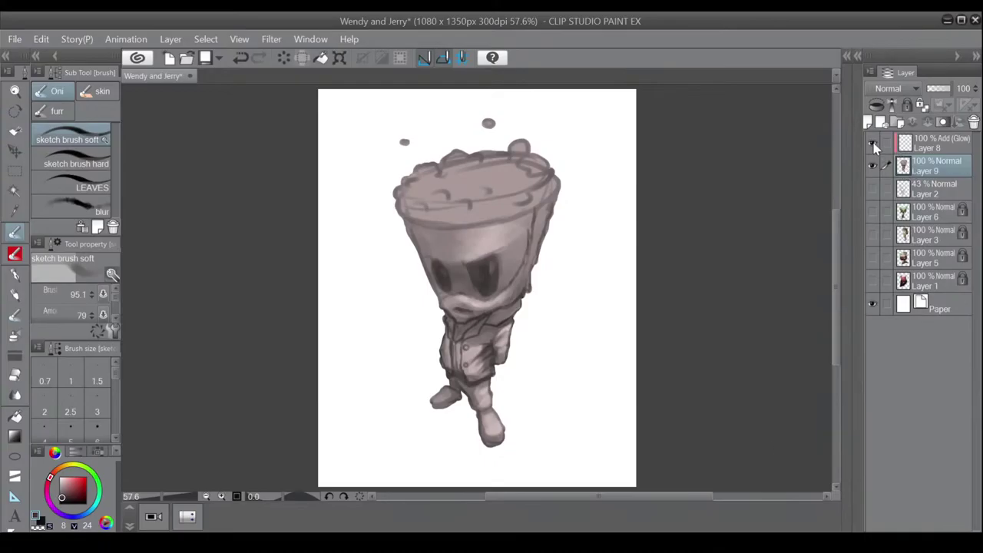
{"action": "left_click", "coordinate": [873, 144]}
{"action": "left_click", "coordinate": [873, 144]}
{"action": "left_click", "coordinate": [907, 150]}
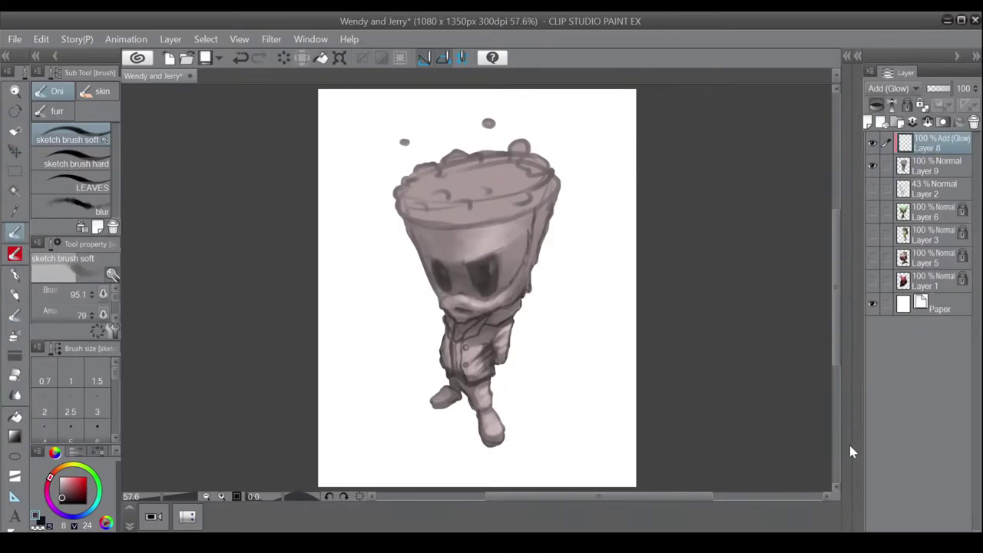
{"action": "key", "text": "ctrl+e"}
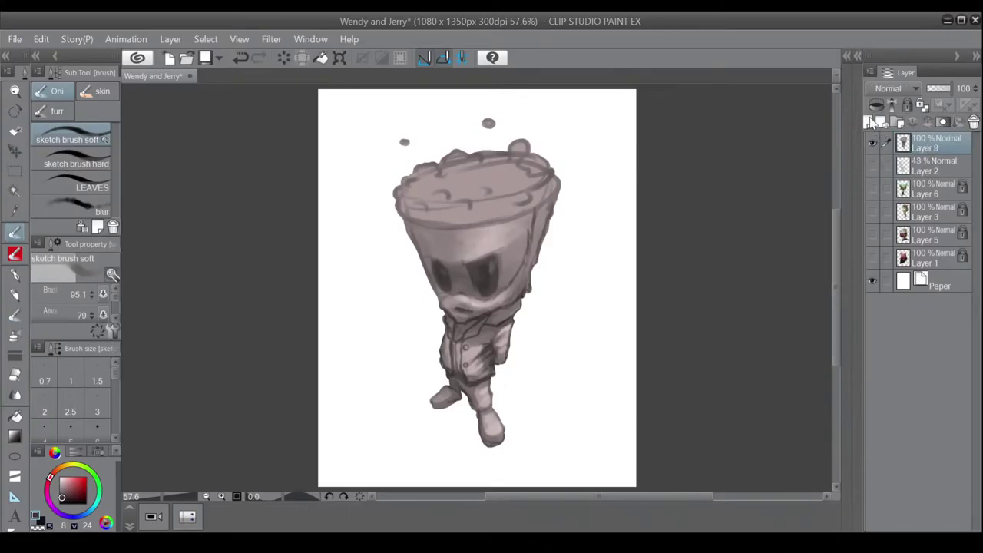
Add a clipped Color-mode layer above the character, with a dark orange of saturation 81, value 45 and brush size 53.5.
{"action": "left_click", "coordinate": [872, 122]}
{"action": "key", "text": "ctrl+alt+g"}
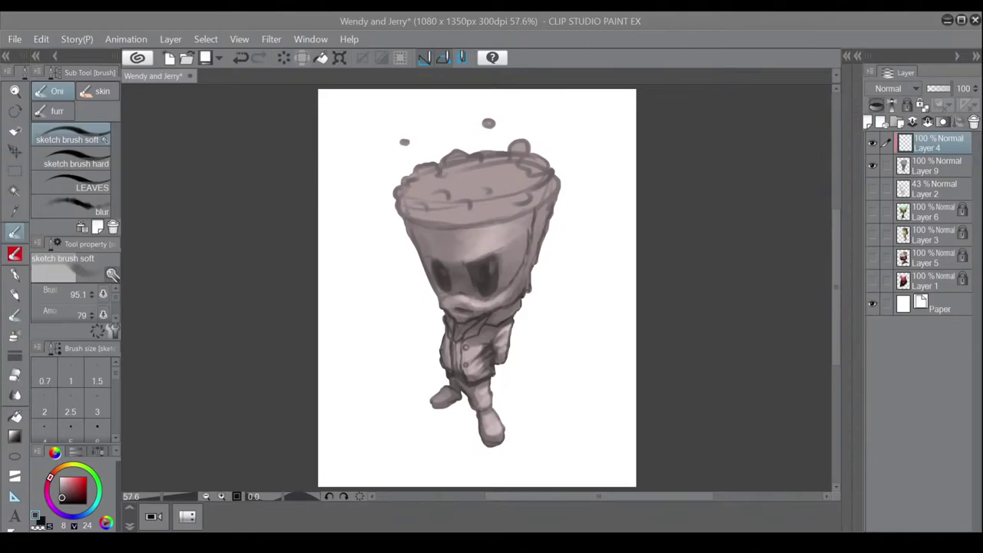
{"action": "left_click", "coordinate": [74, 484]}
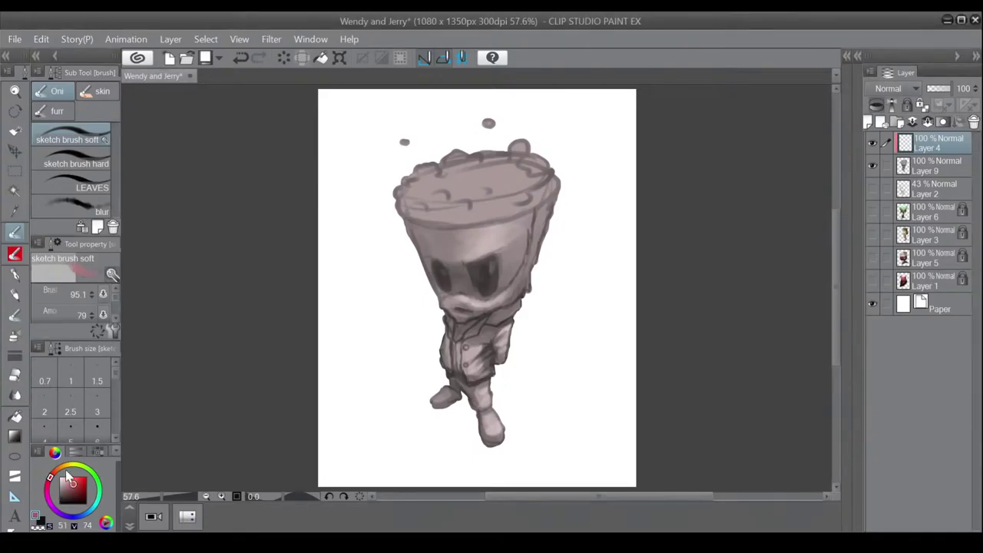
{"action": "left_click", "coordinate": [54, 471]}
{"action": "left_click_drag", "start_coordinate": [73, 484], "coordinate": [81, 490]}
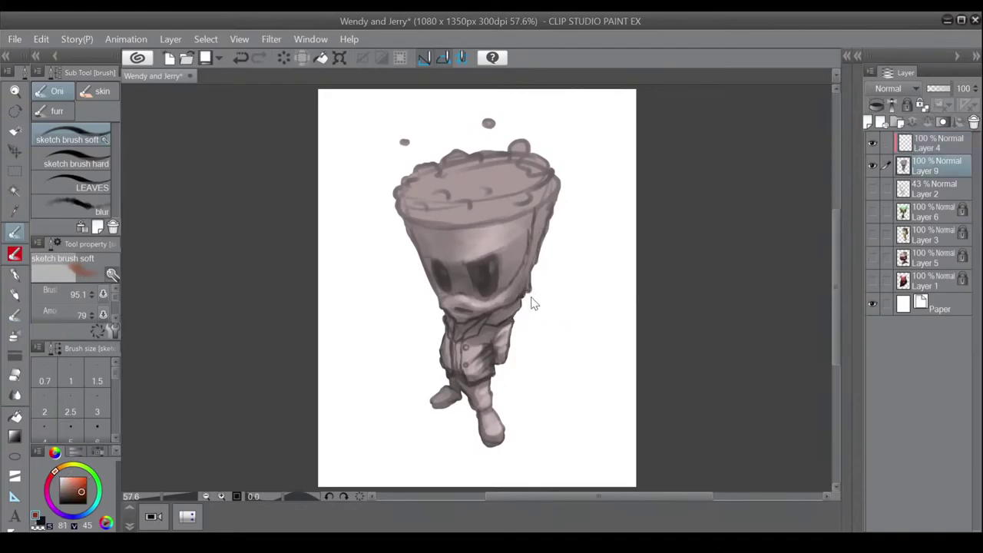
{"action": "left_click_drag", "start_coordinate": [560, 307], "coordinate": [554, 308]}
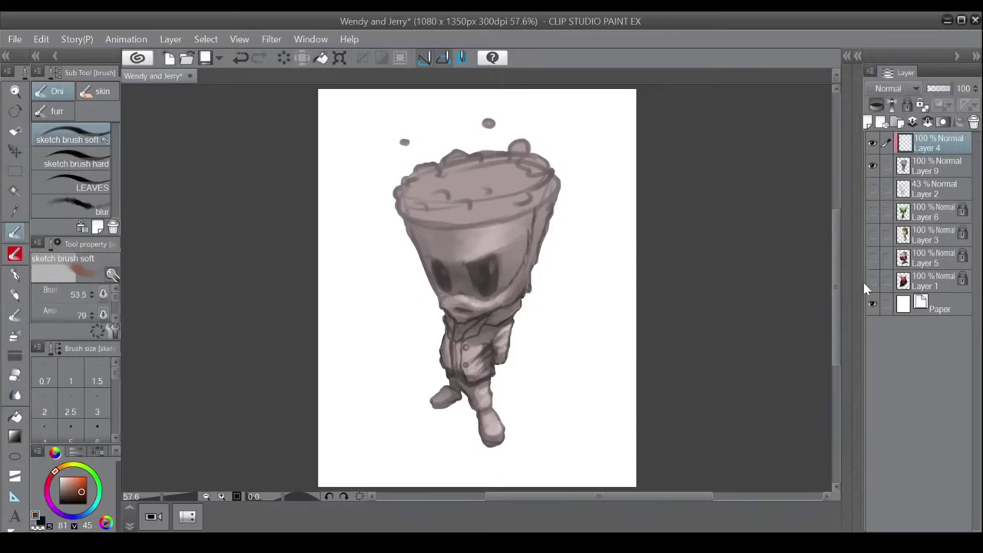
{"action": "left_click", "coordinate": [866, 501]}
Paint orange over the mouth, the chin, the strip up the cup's side, the rim and contents, and the floating droplets.
{"action": "left_click_drag", "start_coordinate": [486, 304], "coordinate": [464, 315]}
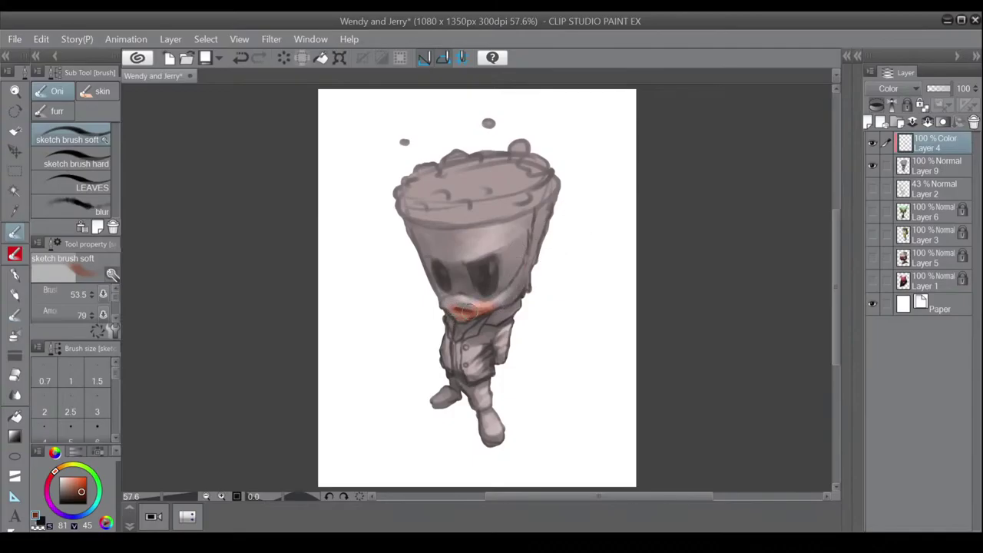
{"action": "left_click_drag", "start_coordinate": [467, 311], "coordinate": [465, 315]}
{"action": "left_click_drag", "start_coordinate": [459, 300], "coordinate": [442, 307]}
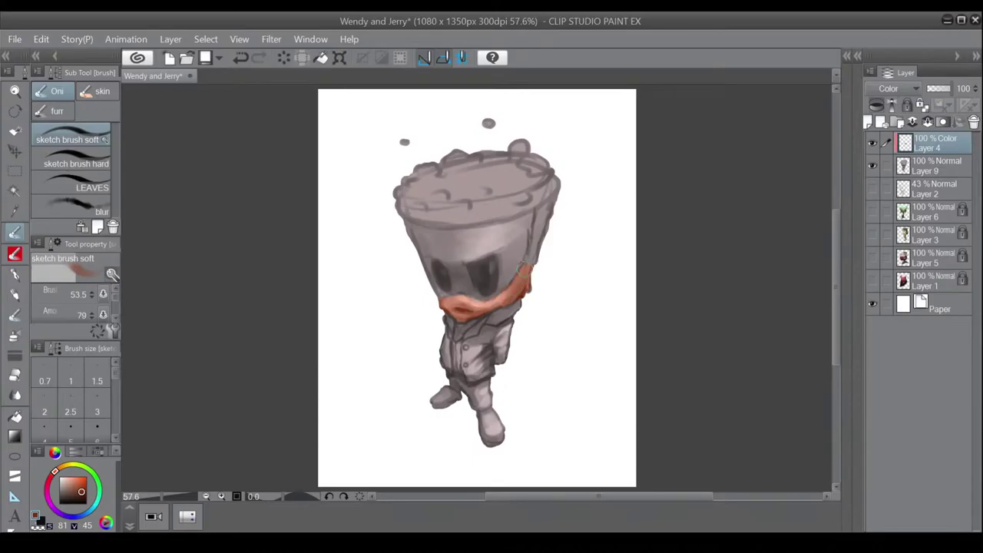
{"action": "mouse_move", "coordinate": [526, 266]}
{"action": "left_mouse_down"}
{"action": "mouse_move", "coordinate": [541, 239]}
{"action": "mouse_move", "coordinate": [523, 261]}
{"action": "left_mouse_up"}
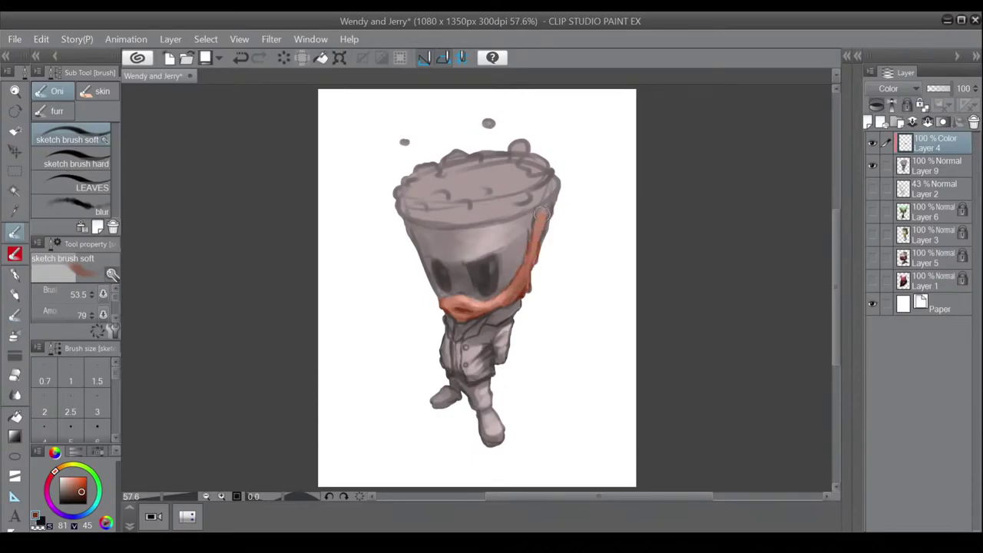
{"action": "mouse_move", "coordinate": [457, 195]}
{"action": "left_mouse_down"}
{"action": "mouse_move", "coordinate": [502, 177]}
{"action": "mouse_move", "coordinate": [443, 202]}
{"action": "mouse_move", "coordinate": [465, 207]}
{"action": "mouse_move", "coordinate": [536, 182]}
{"action": "mouse_move", "coordinate": [500, 165]}
{"action": "mouse_move", "coordinate": [520, 162]}
{"action": "mouse_move", "coordinate": [446, 196]}
{"action": "mouse_move", "coordinate": [460, 176]}
{"action": "mouse_move", "coordinate": [447, 163]}
{"action": "mouse_move", "coordinate": [489, 134]}
{"action": "mouse_move", "coordinate": [452, 144]}
{"action": "mouse_move", "coordinate": [425, 157]}
{"action": "left_mouse_up"}
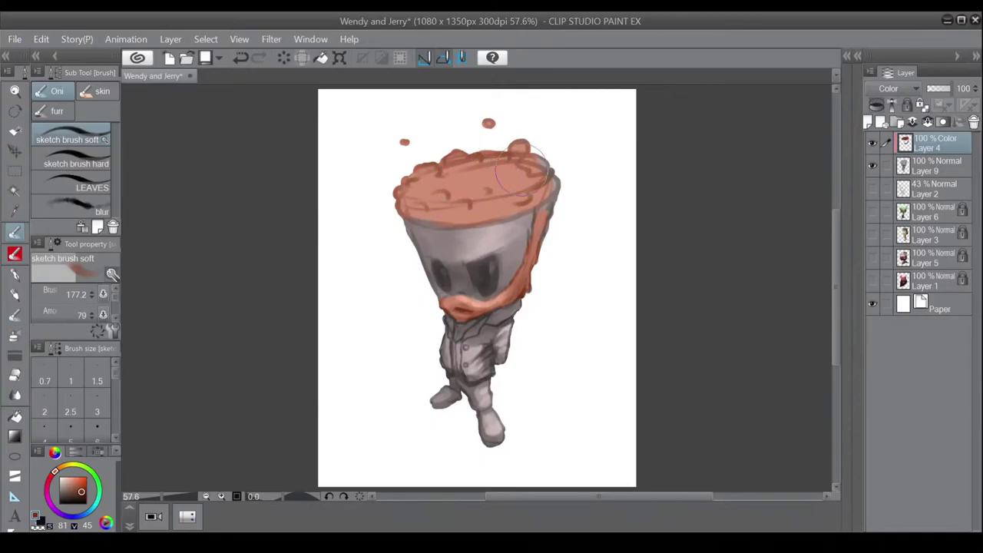
{"action": "mouse_move", "coordinate": [559, 217]}
{"action": "left_mouse_down"}
{"action": "mouse_move", "coordinate": [552, 189]}
{"action": "mouse_move", "coordinate": [531, 271]}
{"action": "mouse_move", "coordinate": [513, 294]}
{"action": "mouse_move", "coordinate": [459, 304]}
{"action": "left_mouse_up"}
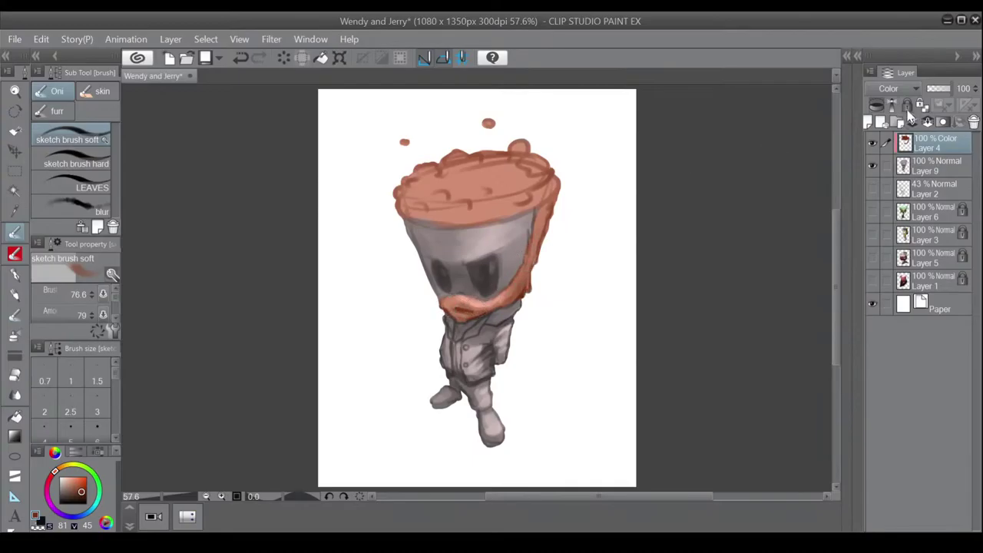
Change the colour layer's blending mode to Overlay and touch up the orange along the cup's lower rim.
{"action": "left_click", "coordinate": [880, 294]}
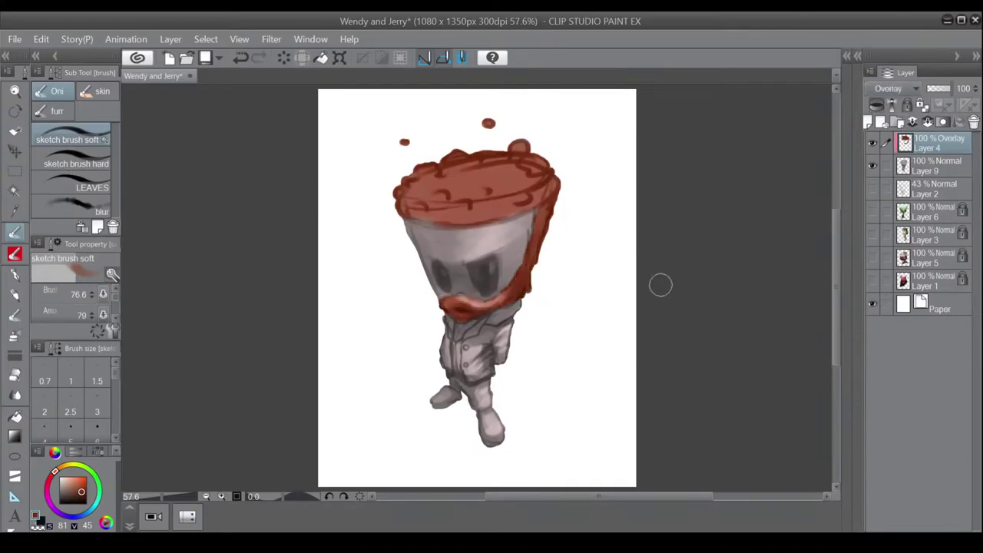
{"action": "left_click_drag", "start_coordinate": [440, 216], "coordinate": [428, 219]}
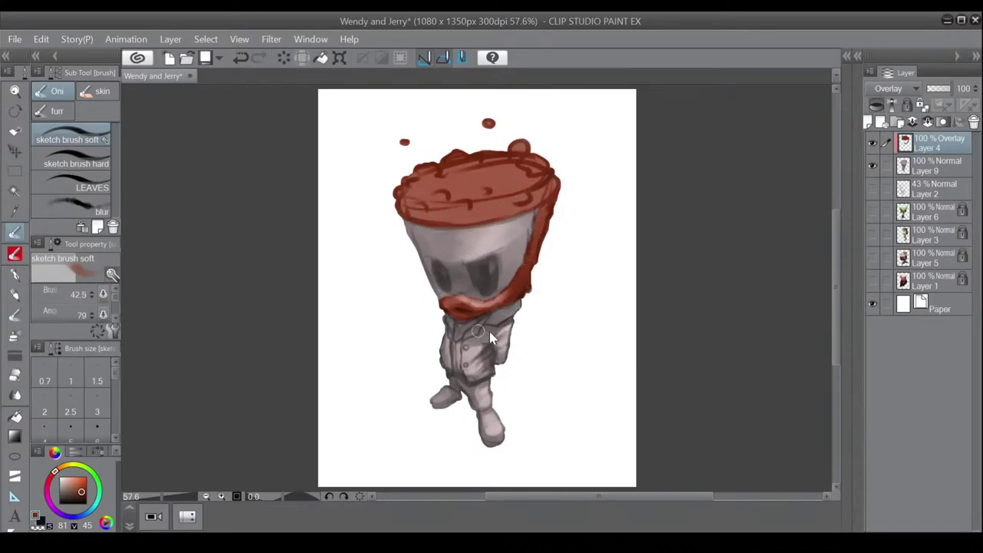
Paint the jacket's body, sleeves and collar teal at saturation 81, value 45, with a brush size of 39.4.
{"action": "key", "text": "bracketleft"}
{"action": "key", "text": "bracketleft"}
{"action": "left_click", "coordinate": [94, 510]}
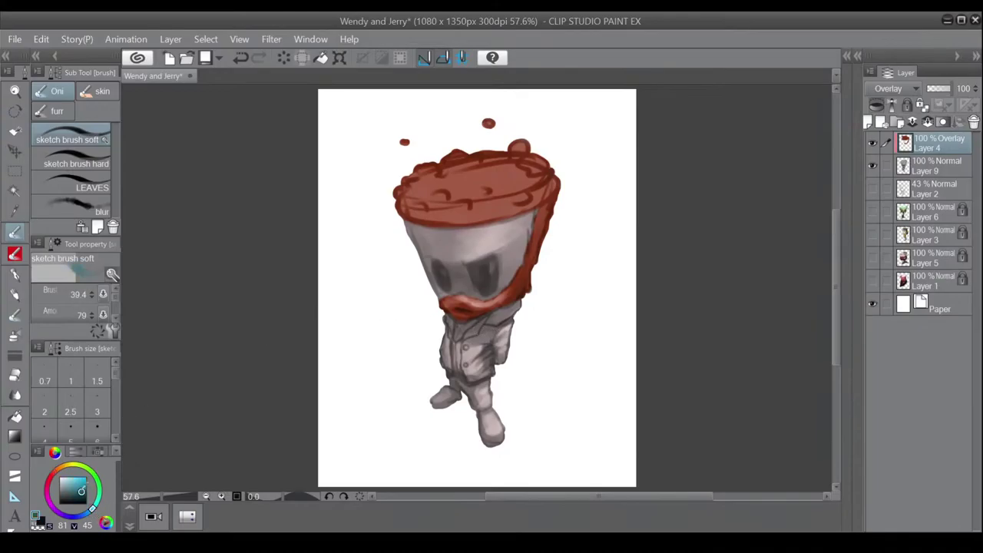
{"action": "mouse_move", "coordinate": [490, 324]}
{"action": "left_mouse_down"}
{"action": "mouse_move", "coordinate": [469, 359]}
{"action": "mouse_move", "coordinate": [498, 338]}
{"action": "mouse_move", "coordinate": [512, 342]}
{"action": "mouse_move", "coordinate": [482, 356]}
{"action": "mouse_move", "coordinate": [507, 322]}
{"action": "mouse_move", "coordinate": [494, 323]}
{"action": "mouse_move", "coordinate": [526, 305]}
{"action": "mouse_move", "coordinate": [492, 319]}
{"action": "left_mouse_up"}
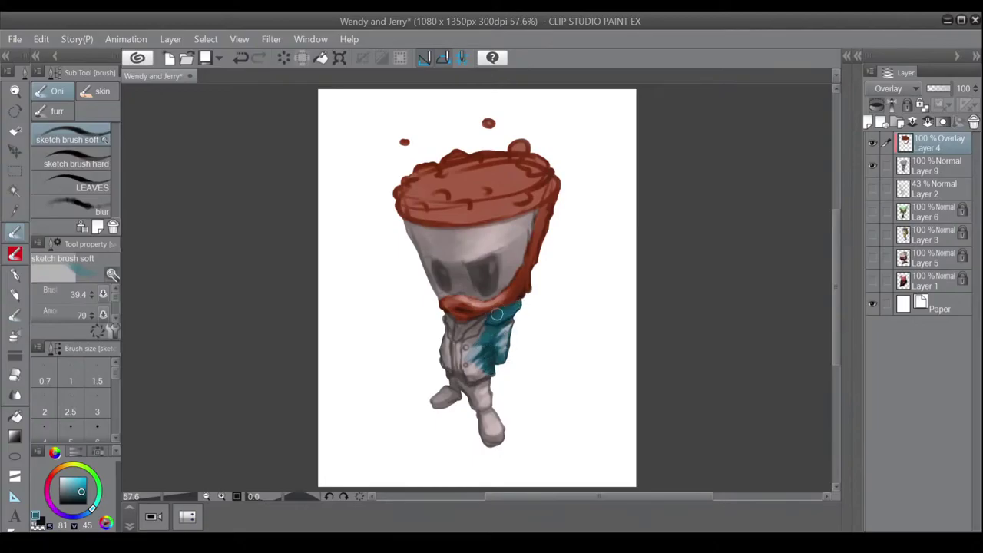
{"action": "mouse_move", "coordinate": [496, 315]}
{"action": "left_mouse_down"}
{"action": "mouse_move", "coordinate": [470, 335]}
{"action": "mouse_move", "coordinate": [473, 352]}
{"action": "mouse_move", "coordinate": [461, 357]}
{"action": "mouse_move", "coordinate": [471, 378]}
{"action": "mouse_move", "coordinate": [491, 373]}
{"action": "mouse_move", "coordinate": [449, 370]}
{"action": "mouse_move", "coordinate": [446, 318]}
{"action": "mouse_move", "coordinate": [445, 366]}
{"action": "mouse_move", "coordinate": [443, 329]}
{"action": "mouse_move", "coordinate": [452, 355]}
{"action": "left_mouse_up"}
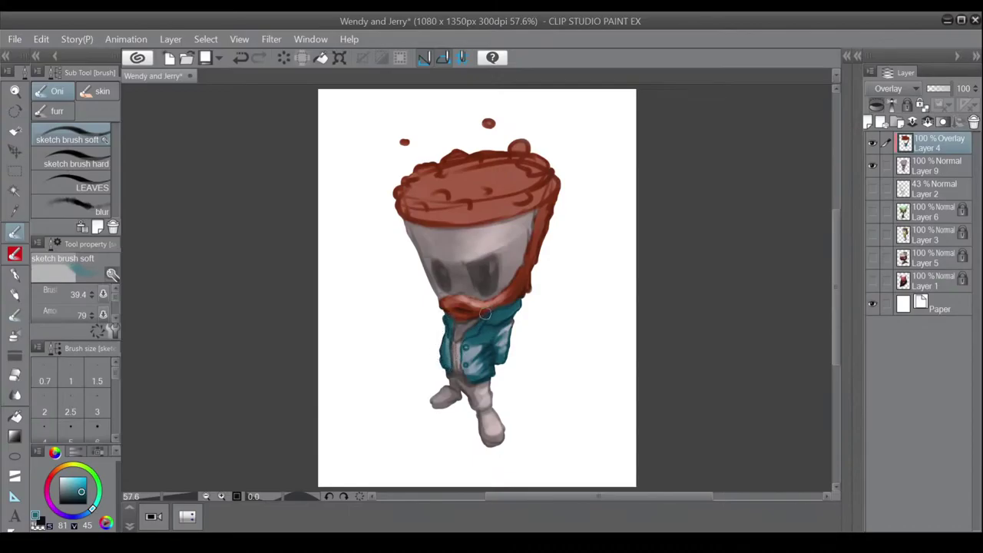
Paint the strip between the jacket fronts green at saturation 85, value 40, brush size 25.5, and whiten the shirt collar above it.
{"action": "left_click", "coordinate": [72, 482]}
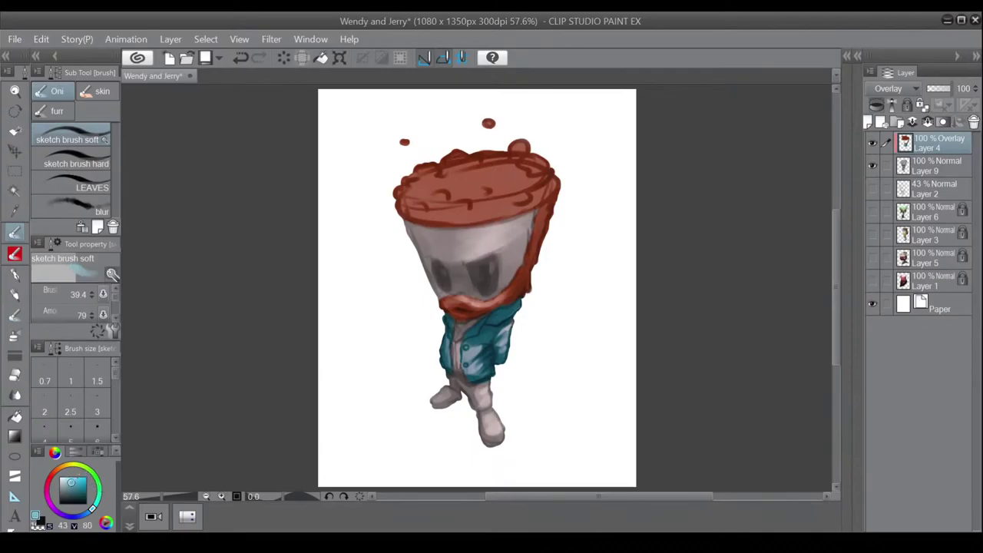
{"action": "left_click", "coordinate": [90, 470]}
{"action": "left_click", "coordinate": [82, 493]}
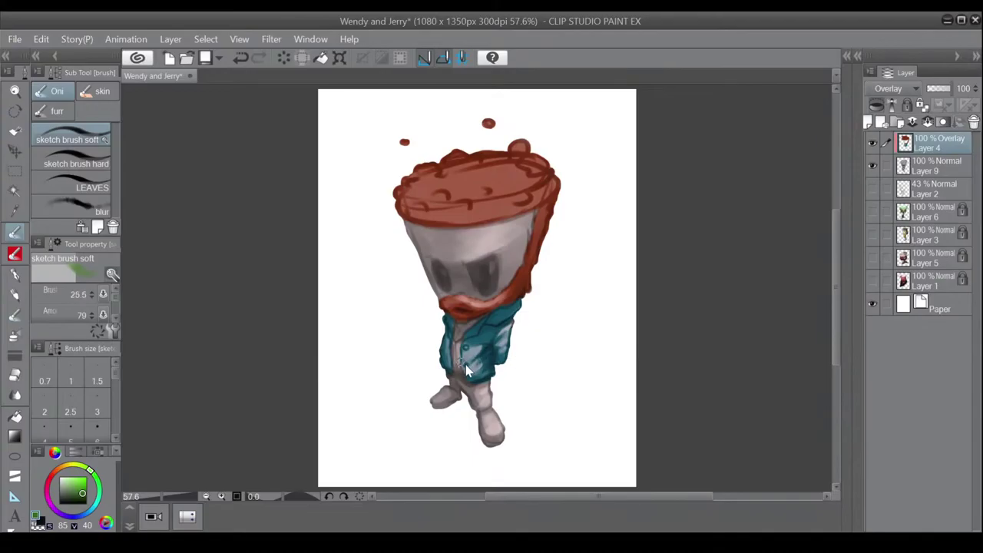
{"action": "left_click_drag", "start_coordinate": [458, 347], "coordinate": [458, 372]}
{"action": "left_click", "coordinate": [337, 411], "text": "alt"}
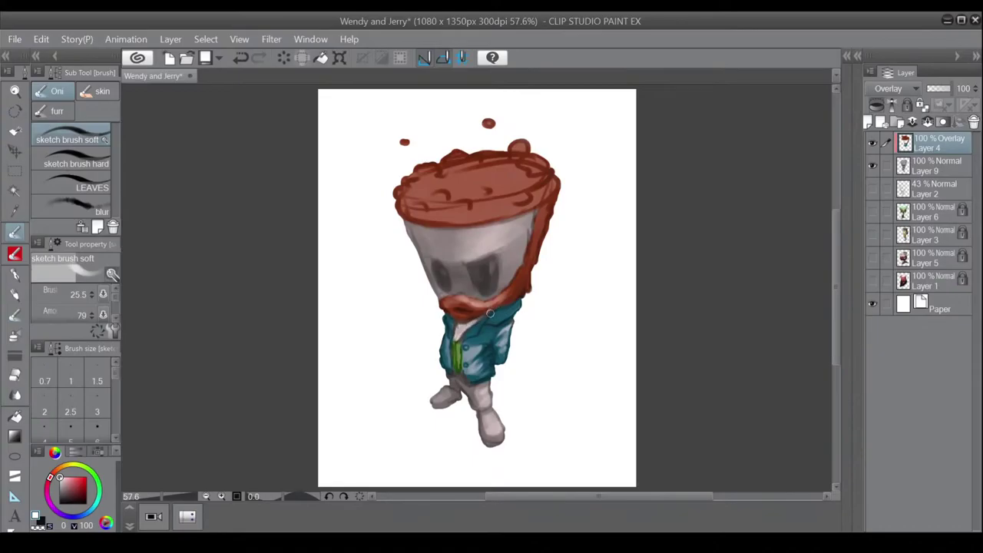
Paint the trousers muted brown at about saturation 30, value 38, with a brush size of 47.6.
{"action": "key", "text": "x"}
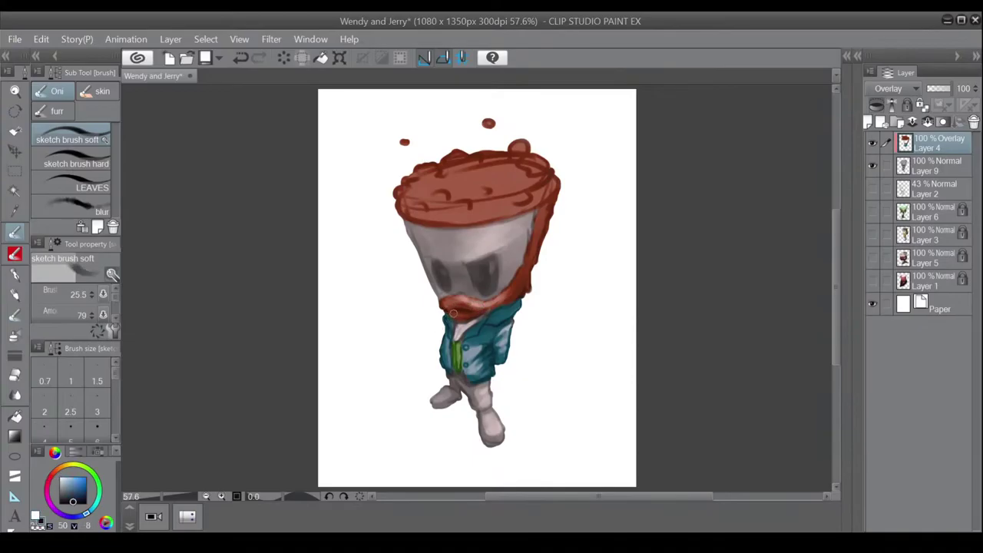
{"action": "key", "text": "x"}
{"action": "key", "text": "bracketright"}
{"action": "key", "text": "bracketright"}
{"action": "key", "text": "bracketright"}
{"action": "key", "text": "bracketright"}
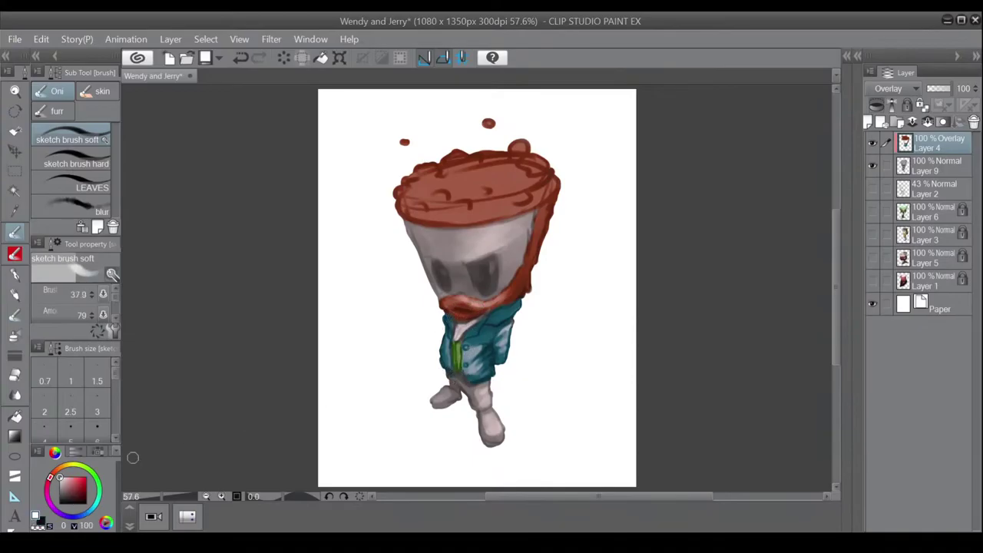
{"action": "left_click", "coordinate": [75, 484]}
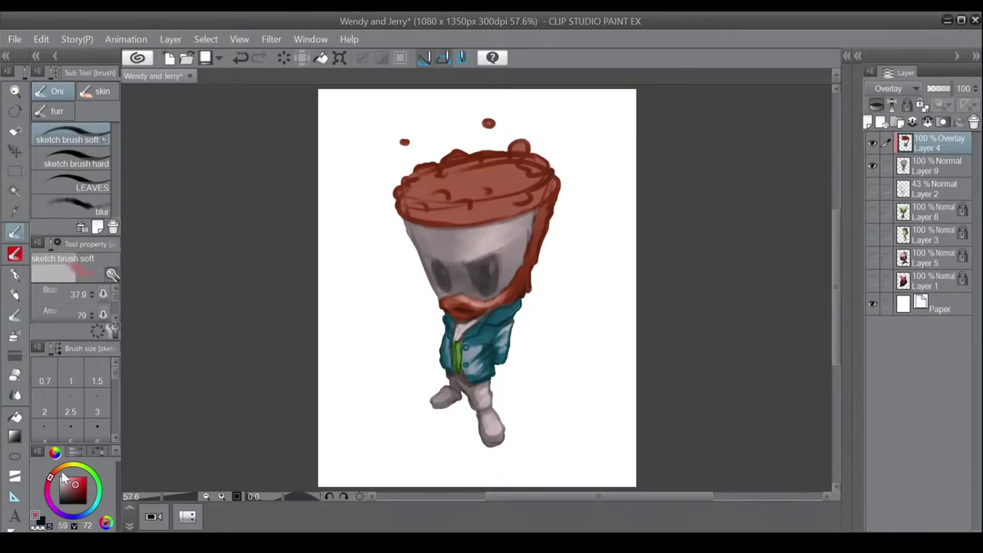
{"action": "left_click", "coordinate": [59, 469]}
{"action": "left_click_drag", "start_coordinate": [75, 484], "coordinate": [69, 492]}
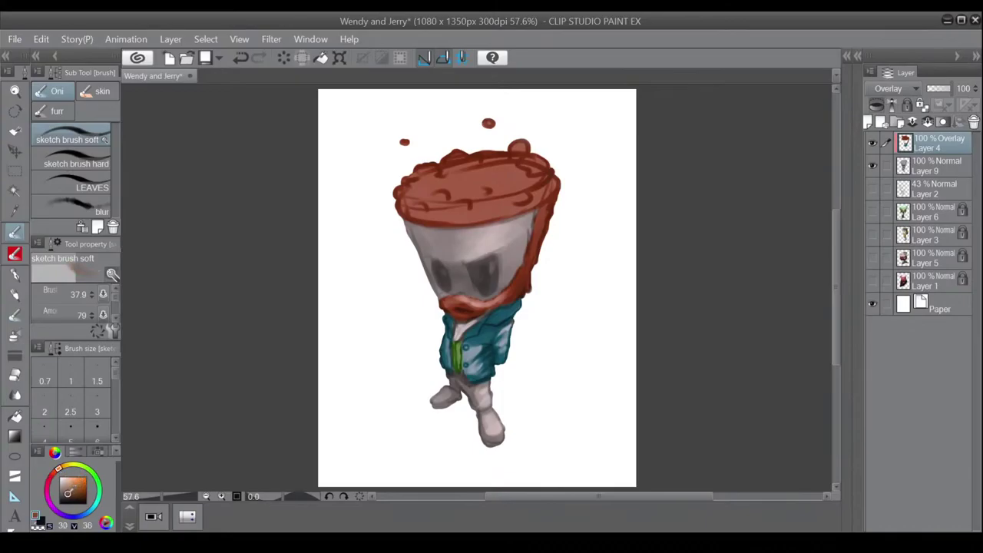
{"action": "key", "text": "bracketright"}
{"action": "key", "text": "bracketright"}
{"action": "mouse_move", "coordinate": [467, 394]}
{"action": "left_mouse_down"}
{"action": "mouse_move", "coordinate": [484, 403]}
{"action": "mouse_move", "coordinate": [470, 401]}
{"action": "mouse_move", "coordinate": [490, 384]}
{"action": "mouse_move", "coordinate": [467, 391]}
{"action": "mouse_move", "coordinate": [450, 376]}
{"action": "left_mouse_up"}
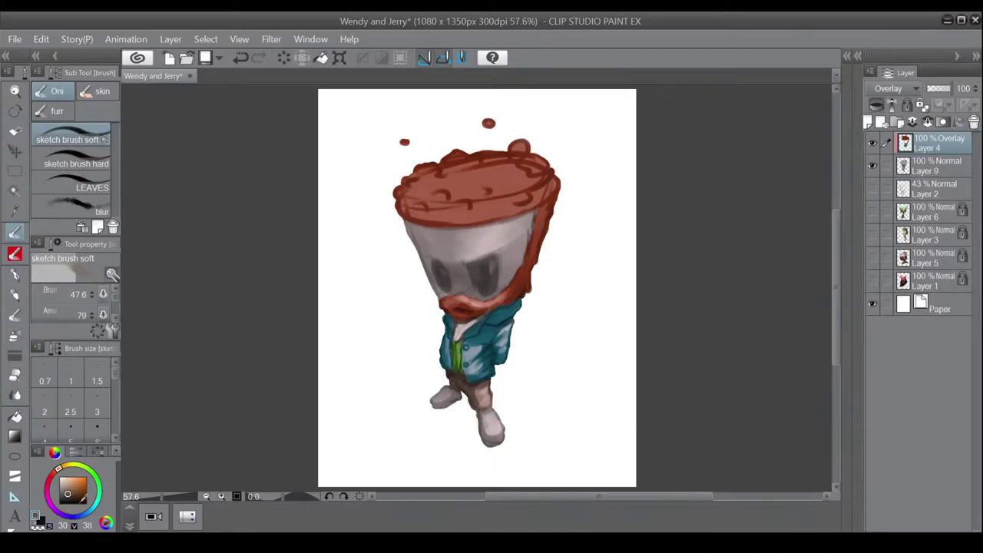
Paint both shoes dark brown, darkening them at saturation 85, value 15, and make the trousers' brown more vivid.
{"action": "left_click", "coordinate": [75, 493]}
{"action": "mouse_move", "coordinate": [504, 450]}
{"action": "left_mouse_down"}
{"action": "mouse_move", "coordinate": [478, 442]}
{"action": "mouse_move", "coordinate": [501, 442]}
{"action": "mouse_move", "coordinate": [498, 423]}
{"action": "mouse_move", "coordinate": [477, 419]}
{"action": "mouse_move", "coordinate": [494, 410]}
{"action": "mouse_move", "coordinate": [459, 398]}
{"action": "left_mouse_up"}
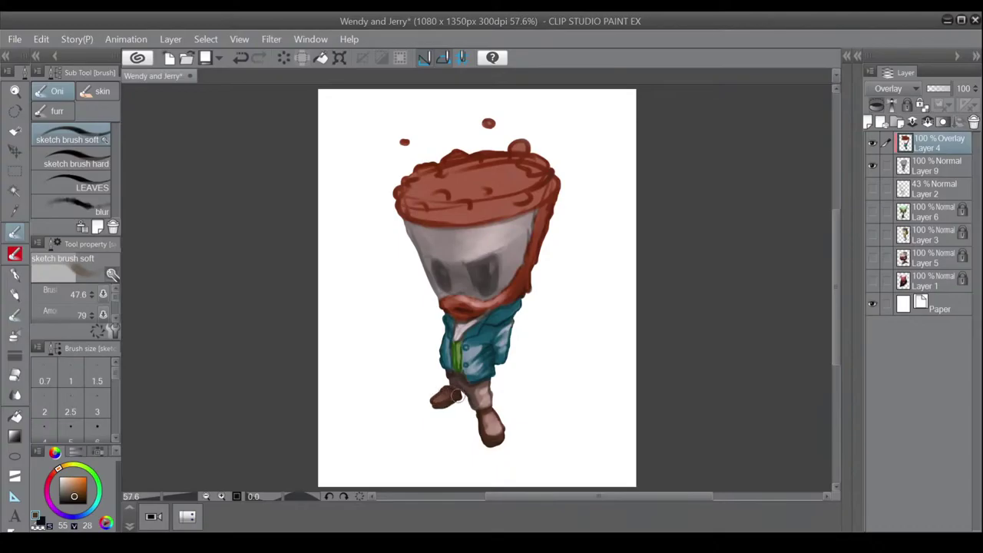
{"action": "left_click", "coordinate": [76, 497]}
{"action": "left_click_drag", "start_coordinate": [76, 498], "coordinate": [83, 500]}
{"action": "mouse_move", "coordinate": [512, 450]}
{"action": "left_mouse_down"}
{"action": "mouse_move", "coordinate": [511, 426]}
{"action": "mouse_move", "coordinate": [481, 431]}
{"action": "mouse_move", "coordinate": [489, 416]}
{"action": "mouse_move", "coordinate": [439, 414]}
{"action": "mouse_move", "coordinate": [426, 398]}
{"action": "mouse_move", "coordinate": [450, 396]}
{"action": "left_mouse_up"}
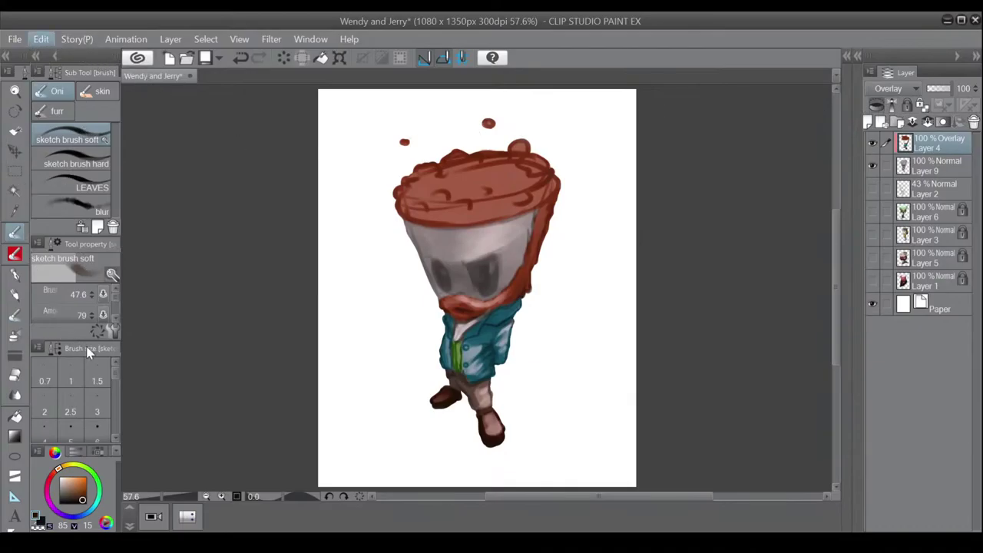
{"action": "left_click", "coordinate": [374, 359]}
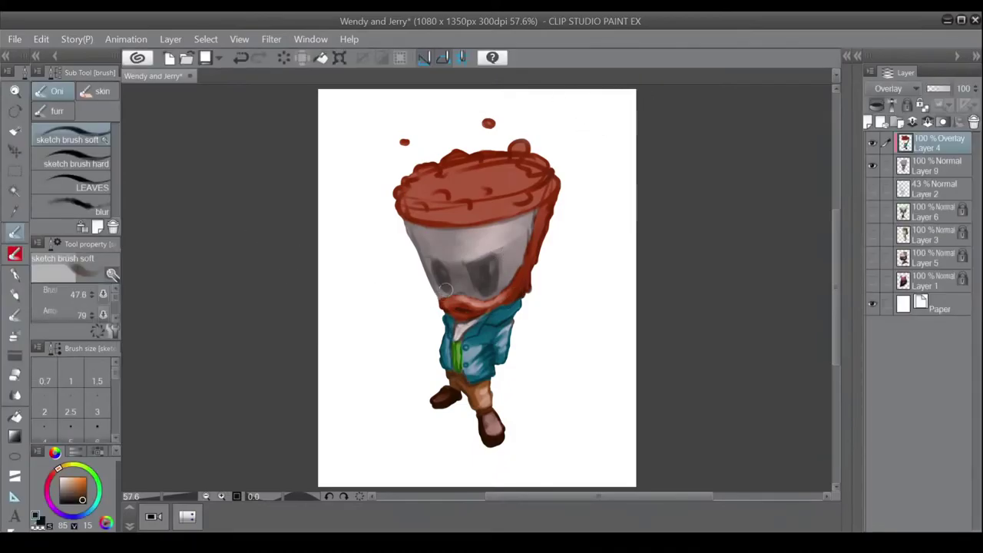
Choose an orange of saturation 64, value 60, and add a clipped layer directly above Layer 9 with the Overlay blending mode.
{"action": "left_click", "coordinate": [67, 465]}
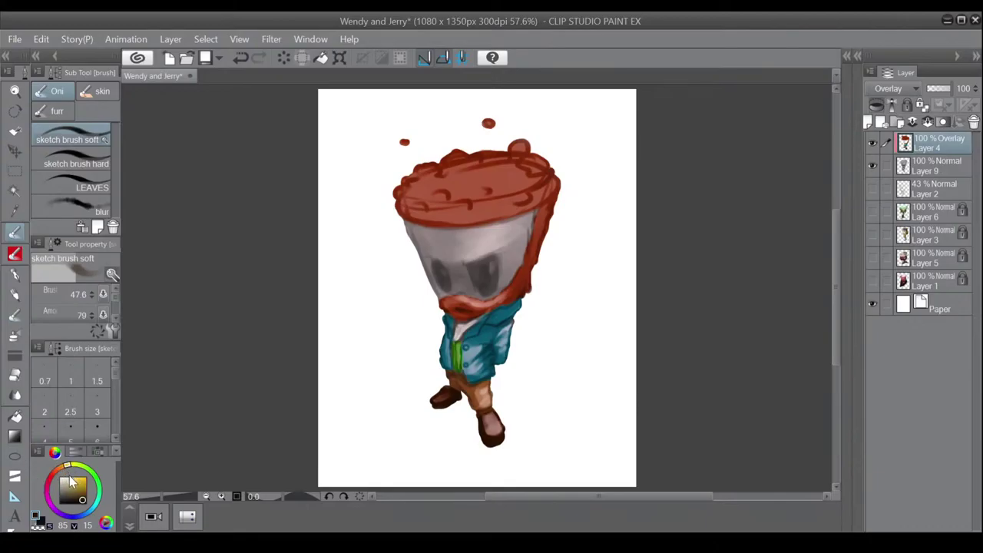
{"action": "left_click", "coordinate": [61, 467]}
{"action": "left_click_drag", "start_coordinate": [74, 476], "coordinate": [76, 487]}
{"action": "left_click", "coordinate": [910, 169]}
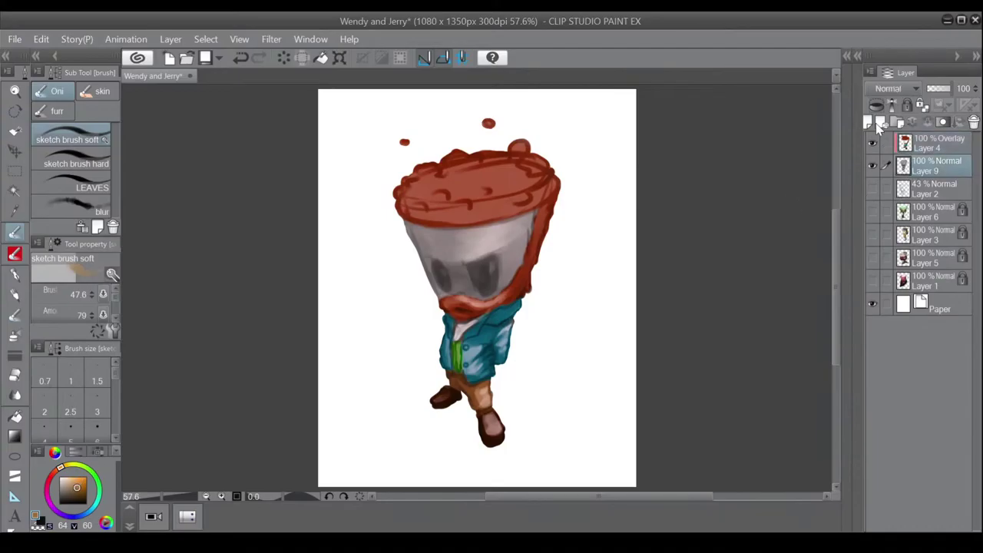
{"action": "left_click", "coordinate": [868, 123]}
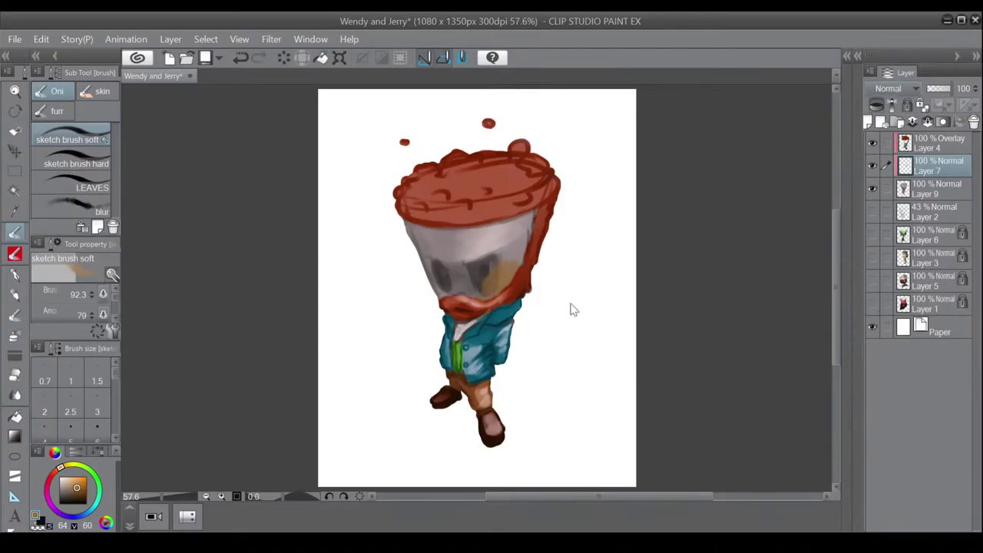
{"action": "left_click", "coordinate": [896, 88]}
{"action": "left_click", "coordinate": [890, 258]}
Paint the face a warm skin tone, lightening it at saturation 34, value 95, and erase the spill onto the side strip.
{"action": "mouse_move", "coordinate": [481, 269]}
{"action": "left_mouse_down"}
{"action": "mouse_move", "coordinate": [459, 280]}
{"action": "mouse_move", "coordinate": [440, 275]}
{"action": "mouse_move", "coordinate": [450, 282]}
{"action": "mouse_move", "coordinate": [442, 287]}
{"action": "mouse_move", "coordinate": [448, 274]}
{"action": "mouse_move", "coordinate": [431, 264]}
{"action": "mouse_move", "coordinate": [508, 267]}
{"action": "mouse_move", "coordinate": [508, 246]}
{"action": "mouse_move", "coordinate": [454, 261]}
{"action": "mouse_move", "coordinate": [419, 253]}
{"action": "mouse_move", "coordinate": [435, 262]}
{"action": "mouse_move", "coordinate": [528, 243]}
{"action": "mouse_move", "coordinate": [438, 283]}
{"action": "mouse_move", "coordinate": [450, 305]}
{"action": "mouse_move", "coordinate": [484, 301]}
{"action": "mouse_move", "coordinate": [484, 243]}
{"action": "mouse_move", "coordinate": [476, 248]}
{"action": "mouse_move", "coordinate": [528, 219]}
{"action": "mouse_move", "coordinate": [483, 242]}
{"action": "mouse_move", "coordinate": [436, 242]}
{"action": "mouse_move", "coordinate": [489, 233]}
{"action": "mouse_move", "coordinate": [397, 223]}
{"action": "mouse_move", "coordinate": [461, 262]}
{"action": "mouse_move", "coordinate": [521, 241]}
{"action": "mouse_move", "coordinate": [498, 281]}
{"action": "left_mouse_up"}
{"action": "left_click", "coordinate": [68, 478]}
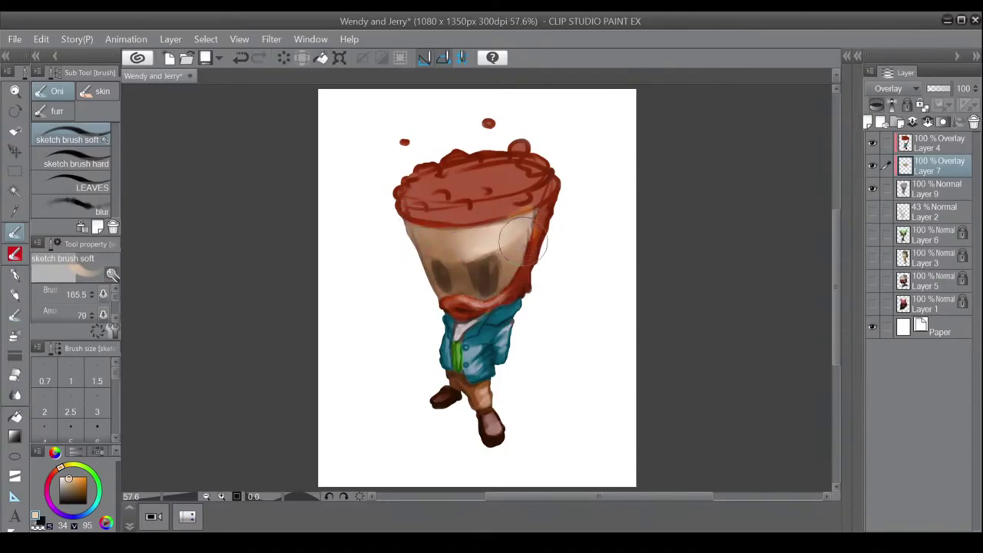
{"action": "left_click_drag", "start_coordinate": [486, 237], "coordinate": [472, 239]}
{"action": "key", "text": "c"}
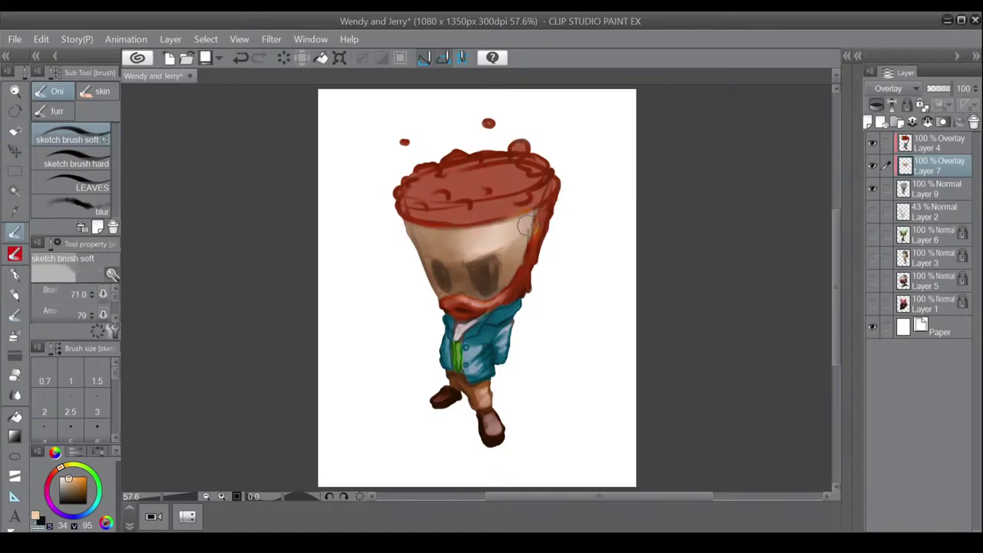
{"action": "key", "text": "c"}
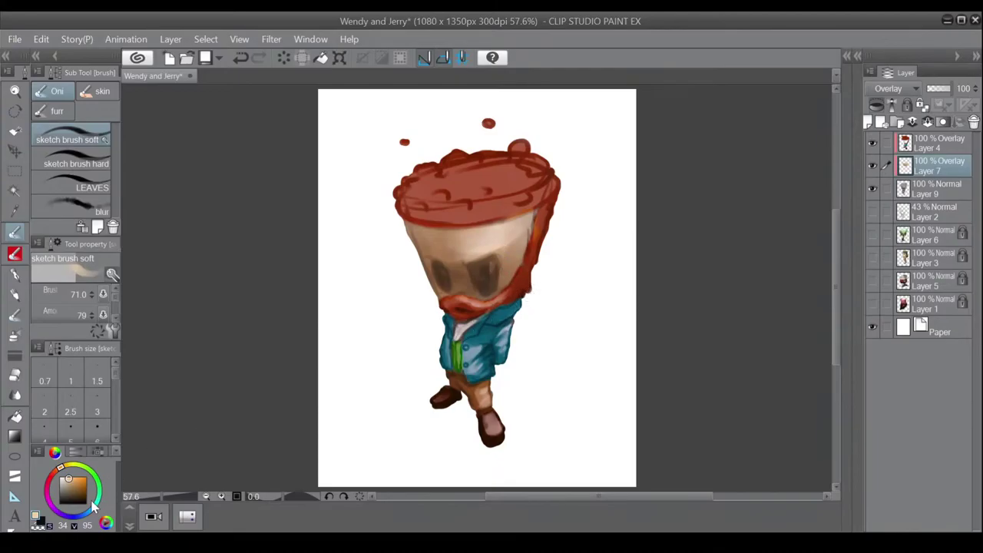
Fill both eyes with solid black on a new clipped layer above the skin layer, using a brush size of 43.4.
{"action": "left_click", "coordinate": [38, 518]}
{"action": "left_click", "coordinate": [868, 123]}
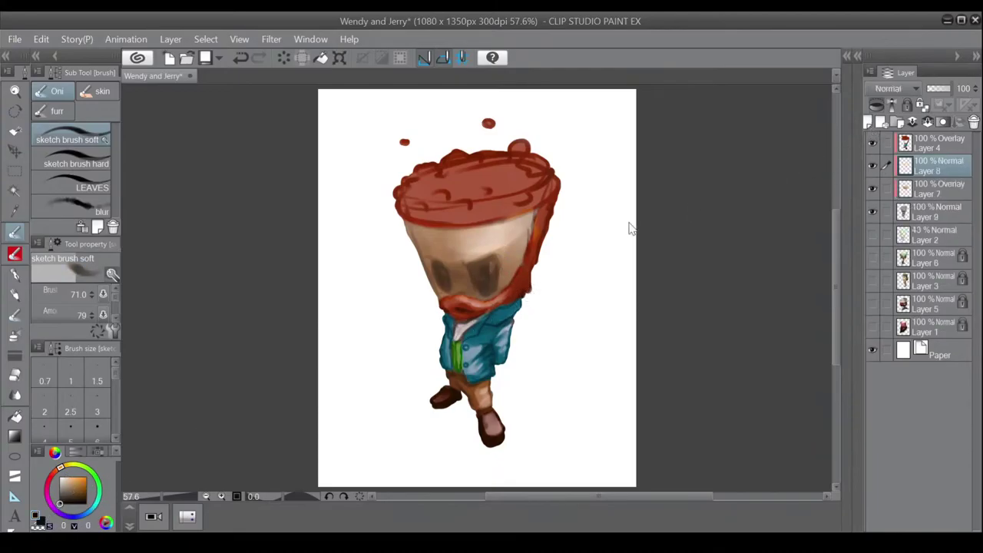
{"action": "key", "text": "bracketleft"}
{"action": "key", "text": "bracketleft"}
{"action": "key", "text": "bracketleft"}
{"action": "mouse_move", "coordinate": [487, 281]}
{"action": "left_mouse_down"}
{"action": "mouse_move", "coordinate": [474, 269]}
{"action": "mouse_move", "coordinate": [469, 276]}
{"action": "mouse_move", "coordinate": [485, 294]}
{"action": "mouse_move", "coordinate": [490, 262]}
{"action": "left_mouse_up"}
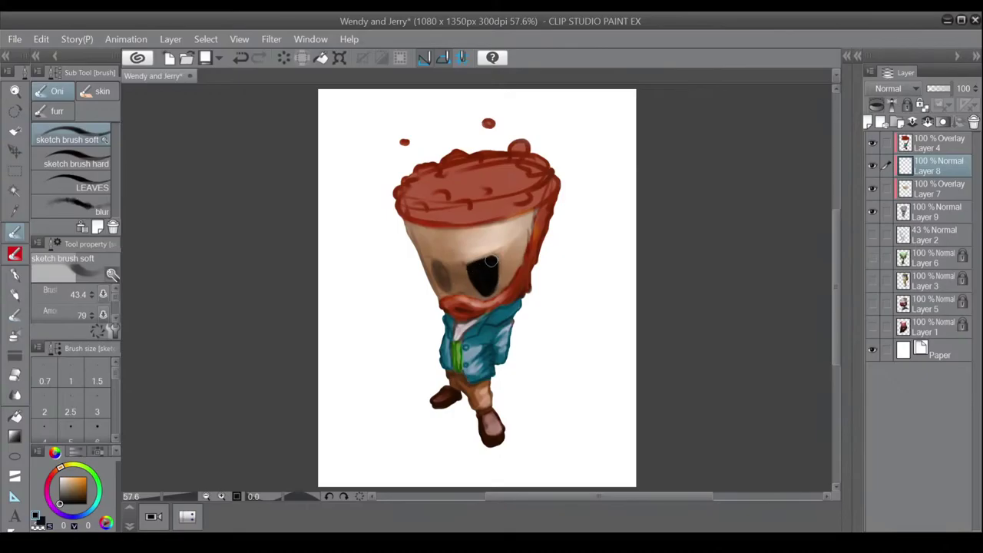
{"action": "mouse_move", "coordinate": [494, 283]}
{"action": "left_mouse_down"}
{"action": "mouse_move", "coordinate": [493, 273]}
{"action": "mouse_move", "coordinate": [477, 287]}
{"action": "left_mouse_up"}
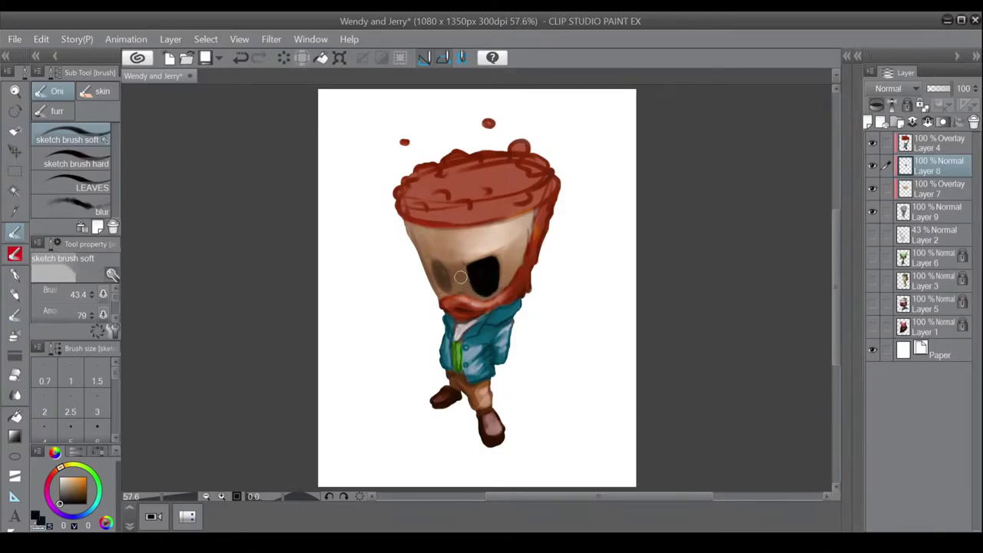
{"action": "key", "text": "ctrl+z"}
{"action": "key", "text": "c"}
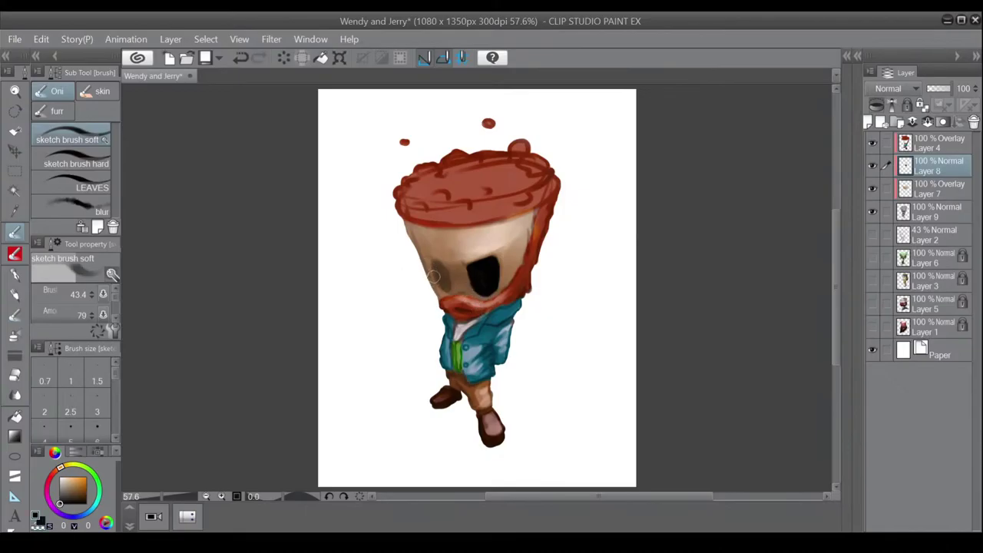
{"action": "left_click_drag", "start_coordinate": [441, 280], "coordinate": [437, 267]}
Add white highlights to both black eyes, reducing the brush size to 21.3.
{"action": "left_click", "coordinate": [372, 357], "text": "alt"}
{"action": "left_click_drag", "start_coordinate": [492, 264], "coordinate": [494, 269]}
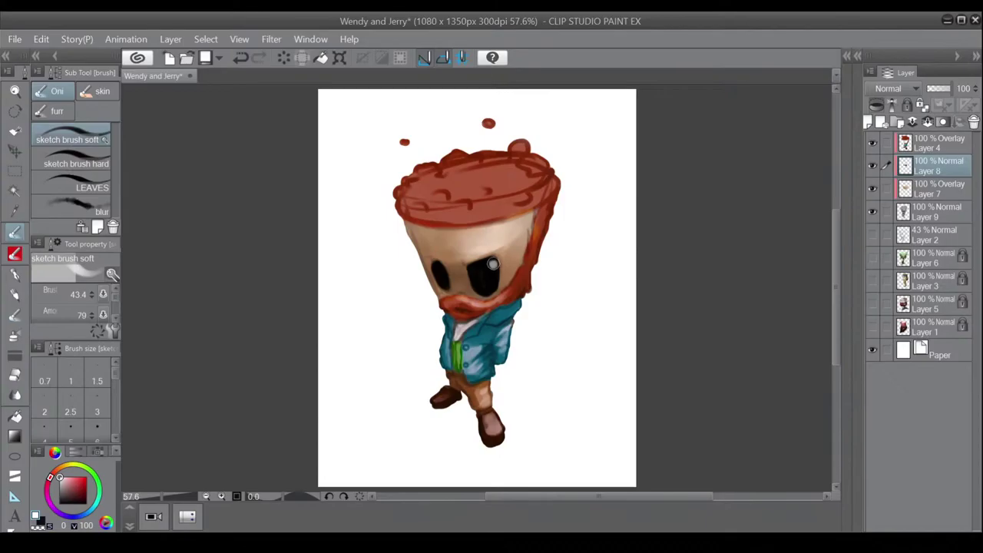
{"action": "left_click", "coordinate": [440, 269]}
{"action": "key", "text": "["}
Make the monochrome Layer 9 active and hide the clipped Layers 7, 8 and 4.
{"action": "left_click", "coordinate": [905, 206]}
{"action": "left_click", "coordinate": [872, 188]}
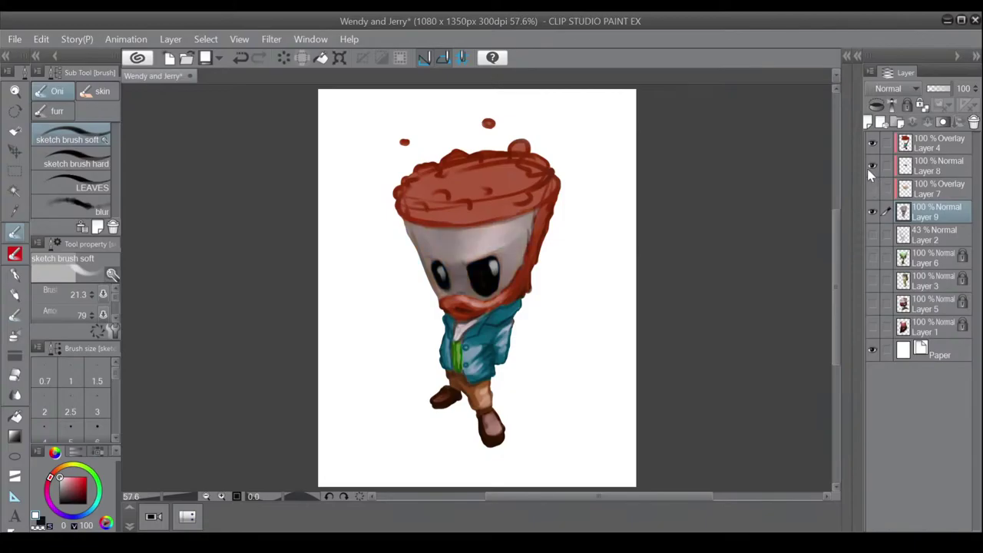
{"action": "left_click", "coordinate": [872, 165]}
{"action": "left_click", "coordinate": [872, 143]}
Paint over the sketch lines on the cup's contents with sampled grey at brush size 84.2, locking Layer 9's transparent pixels.
{"action": "left_click", "coordinate": [477, 217], "text": "alt"}
{"action": "key", "text": "]"}
{"action": "key", "text": "]"}
{"action": "key", "text": "]"}
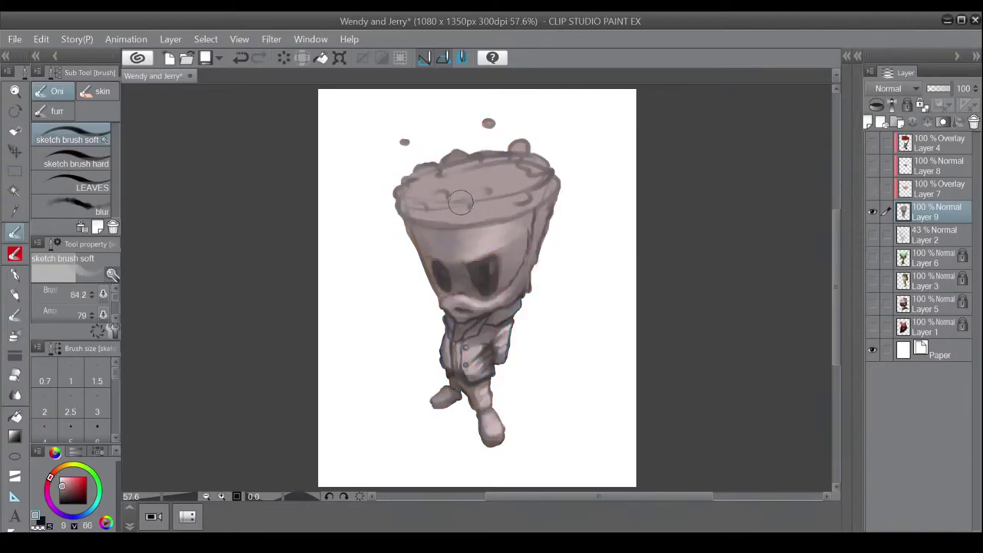
{"action": "left_click_drag", "start_coordinate": [461, 202], "coordinate": [417, 199]}
{"action": "left_click", "coordinate": [921, 106]}
{"action": "mouse_move", "coordinate": [457, 160]}
{"action": "left_mouse_down"}
{"action": "mouse_move", "coordinate": [516, 153]}
{"action": "mouse_move", "coordinate": [515, 145]}
{"action": "mouse_move", "coordinate": [514, 158]}
{"action": "mouse_move", "coordinate": [467, 155]}
{"action": "mouse_move", "coordinate": [409, 185]}
{"action": "mouse_move", "coordinate": [408, 199]}
{"action": "mouse_move", "coordinate": [489, 185]}
{"action": "mouse_move", "coordinate": [522, 201]}
{"action": "mouse_move", "coordinate": [529, 183]}
{"action": "mouse_move", "coordinate": [546, 185]}
{"action": "mouse_move", "coordinate": [539, 157]}
{"action": "mouse_move", "coordinate": [521, 158]}
{"action": "mouse_move", "coordinate": [553, 178]}
{"action": "mouse_move", "coordinate": [545, 194]}
{"action": "mouse_move", "coordinate": [493, 224]}
{"action": "left_mouse_up"}
Shape soft rounded clumps across the cup's contents with sampled greys, starting from saturation 9, value 78.
{"action": "left_click", "coordinate": [493, 224], "text": "alt"}
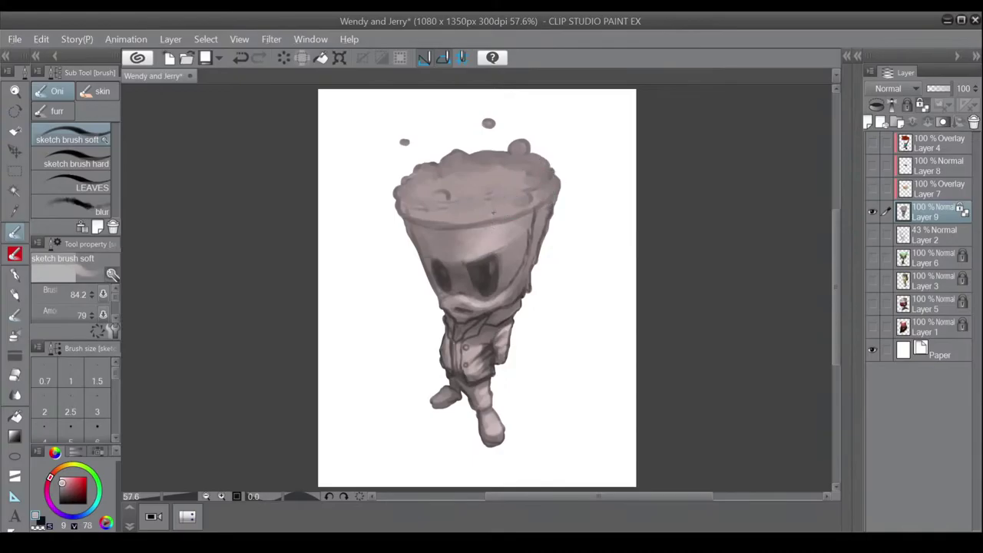
{"action": "mouse_move", "coordinate": [517, 147]}
{"action": "left_mouse_down"}
{"action": "mouse_move", "coordinate": [485, 167]}
{"action": "mouse_move", "coordinate": [463, 161]}
{"action": "mouse_move", "coordinate": [419, 194]}
{"action": "mouse_move", "coordinate": [406, 183]}
{"action": "mouse_move", "coordinate": [424, 166]}
{"action": "mouse_move", "coordinate": [420, 201]}
{"action": "mouse_move", "coordinate": [409, 208]}
{"action": "mouse_move", "coordinate": [473, 212]}
{"action": "mouse_move", "coordinate": [421, 213]}
{"action": "mouse_move", "coordinate": [453, 223]}
{"action": "mouse_move", "coordinate": [502, 208]}
{"action": "mouse_move", "coordinate": [442, 198]}
{"action": "mouse_move", "coordinate": [502, 211]}
{"action": "mouse_move", "coordinate": [537, 186]}
{"action": "mouse_move", "coordinate": [550, 194]}
{"action": "mouse_move", "coordinate": [535, 169]}
{"action": "mouse_move", "coordinate": [442, 205]}
{"action": "mouse_move", "coordinate": [443, 196]}
{"action": "mouse_move", "coordinate": [516, 207]}
{"action": "mouse_move", "coordinate": [474, 216]}
{"action": "mouse_move", "coordinate": [485, 218]}
{"action": "mouse_move", "coordinate": [518, 216]}
{"action": "mouse_move", "coordinate": [430, 206]}
{"action": "mouse_move", "coordinate": [442, 208]}
{"action": "mouse_move", "coordinate": [420, 189]}
{"action": "mouse_move", "coordinate": [438, 206]}
{"action": "mouse_move", "coordinate": [479, 207]}
{"action": "mouse_move", "coordinate": [474, 199]}
{"action": "mouse_move", "coordinate": [428, 207]}
{"action": "left_mouse_up"}
{"action": "left_click", "coordinate": [498, 149], "text": "alt"}
{"action": "left_click", "coordinate": [467, 266], "text": "alt"}
Refine the clumps along the front rim and centre with sampled greys of values 69 and 78 at brush size 45.3.
{"action": "key", "text": "["}
{"action": "key", "text": "["}
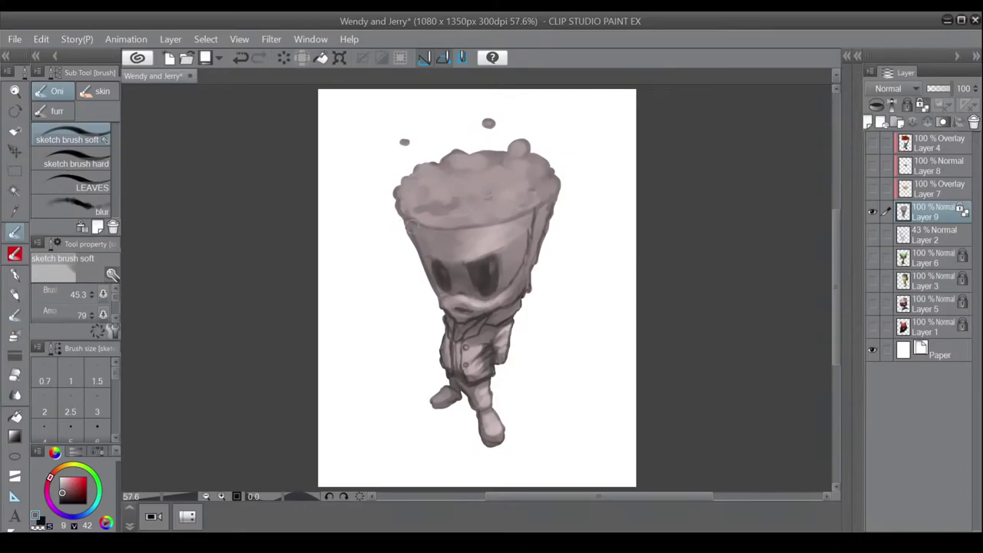
{"action": "left_click", "coordinate": [441, 188], "text": "alt"}
{"action": "left_click", "coordinate": [416, 203], "text": "alt"}
{"action": "left_click", "coordinate": [405, 215], "text": "alt"}
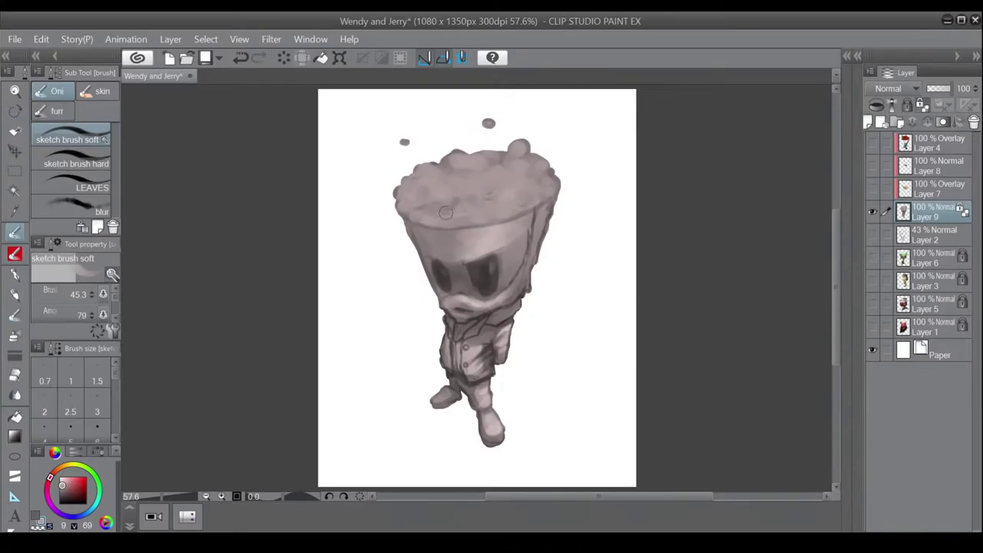
{"action": "left_click", "coordinate": [500, 244], "text": "alt"}
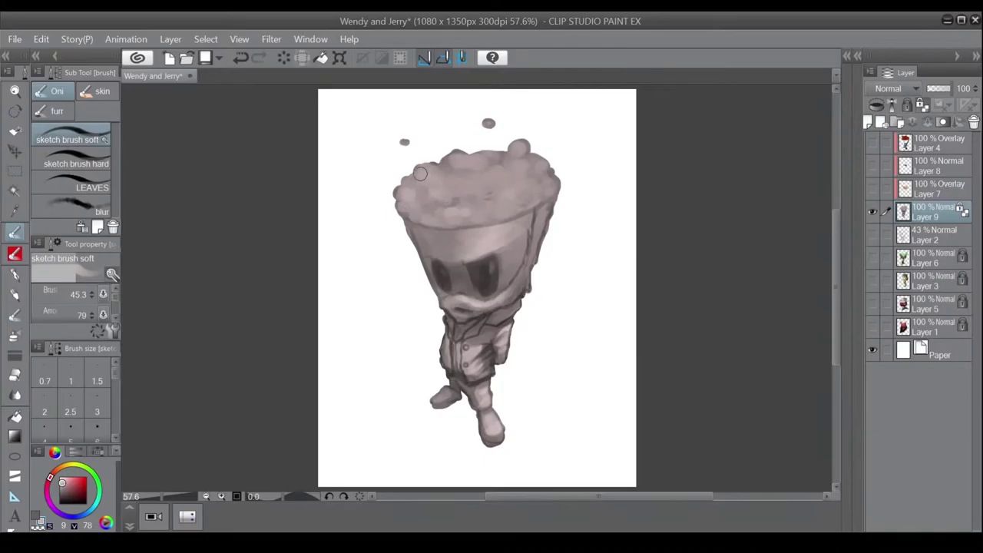
{"action": "left_click_drag", "start_coordinate": [490, 188], "coordinate": [498, 189]}
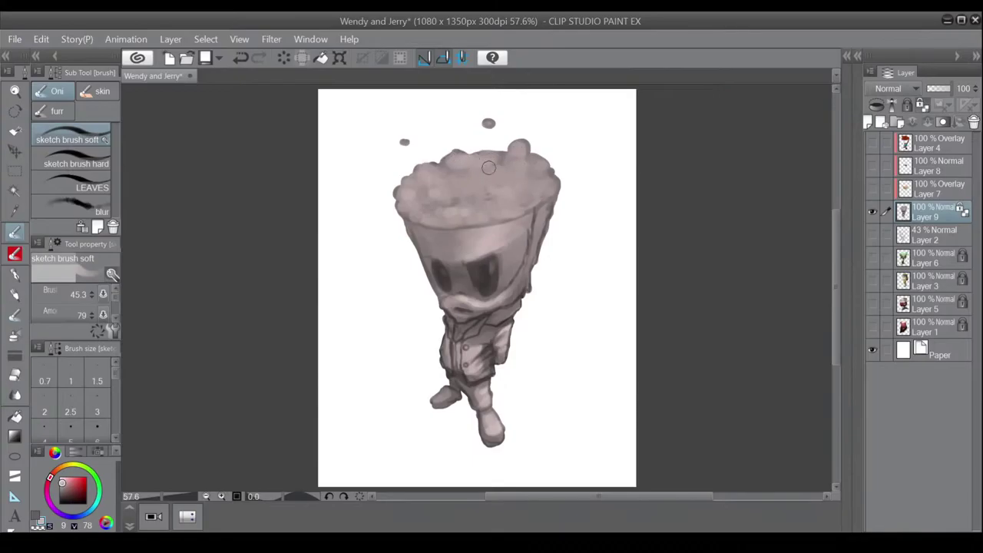
Show the clipped Layers 7, 8 and 4 to check the reshaped contents in colour, and hide them again.
{"action": "left_click", "coordinate": [872, 189]}
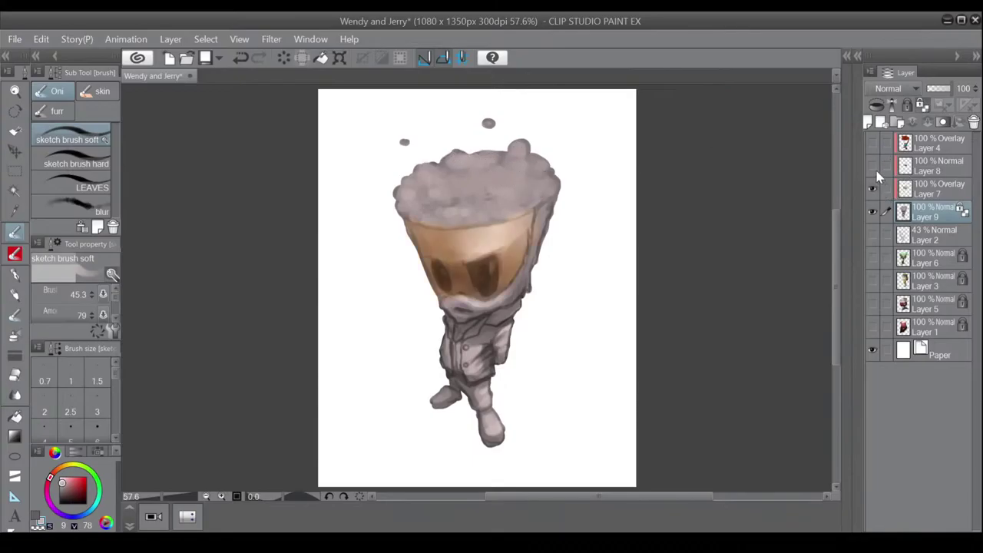
{"action": "left_click", "coordinate": [872, 166]}
{"action": "left_click", "coordinate": [873, 143]}
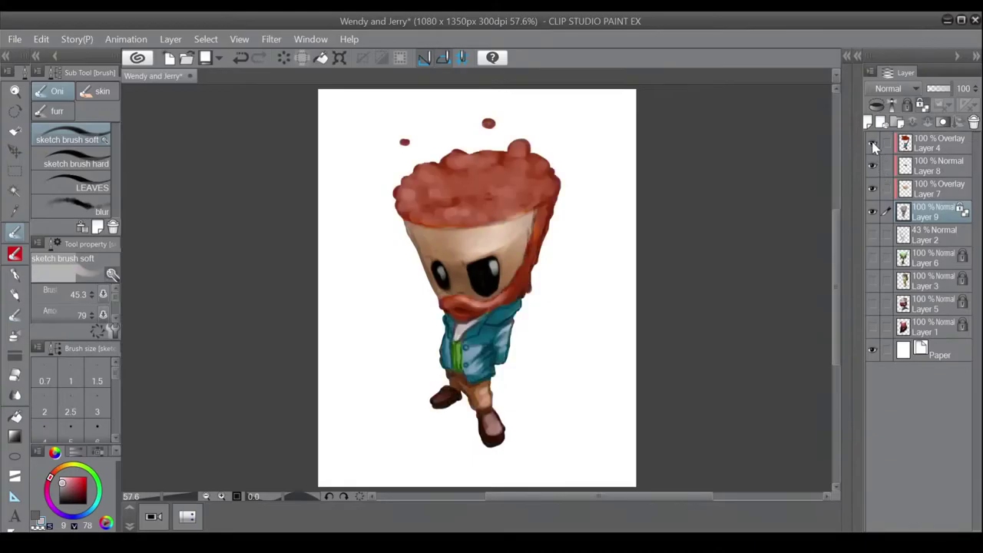
{"action": "left_click", "coordinate": [874, 143]}
{"action": "left_click", "coordinate": [872, 166]}
{"action": "left_click", "coordinate": [873, 189]}
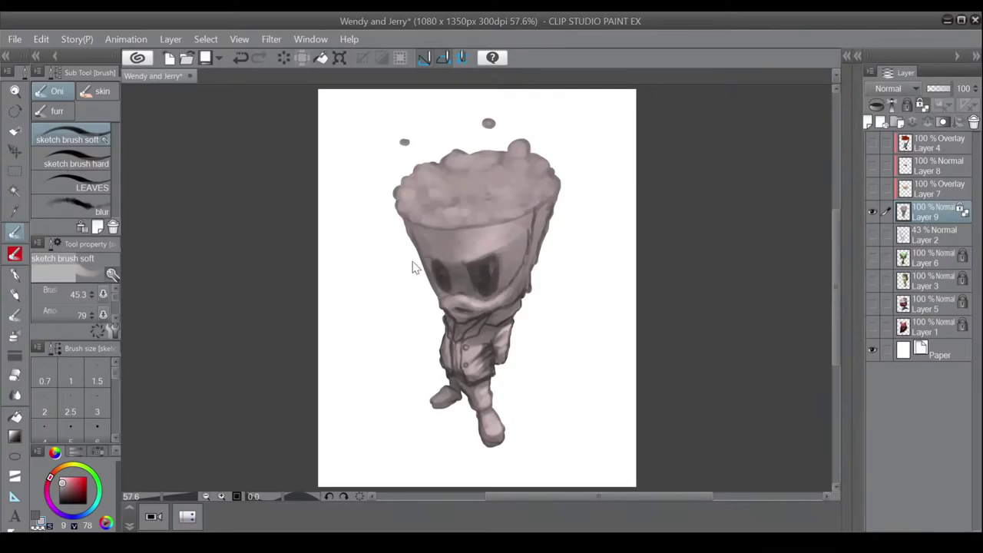
Paint over the sketch lines along the cup's sides and rear band with sampled greys, reducing the brush size to 38.7.
{"action": "left_click", "coordinate": [423, 238], "text": "alt"}
{"action": "left_click_drag", "start_coordinate": [413, 237], "coordinate": [416, 248]}
{"action": "left_click", "coordinate": [546, 212], "text": "alt"}
{"action": "mouse_move", "coordinate": [545, 215]}
{"action": "left_mouse_down"}
{"action": "mouse_move", "coordinate": [542, 224]}
{"action": "mouse_move", "coordinate": [542, 198]}
{"action": "left_mouse_up"}
{"action": "left_click", "coordinate": [543, 201], "text": "alt"}
{"action": "key", "text": "bracketleft"}
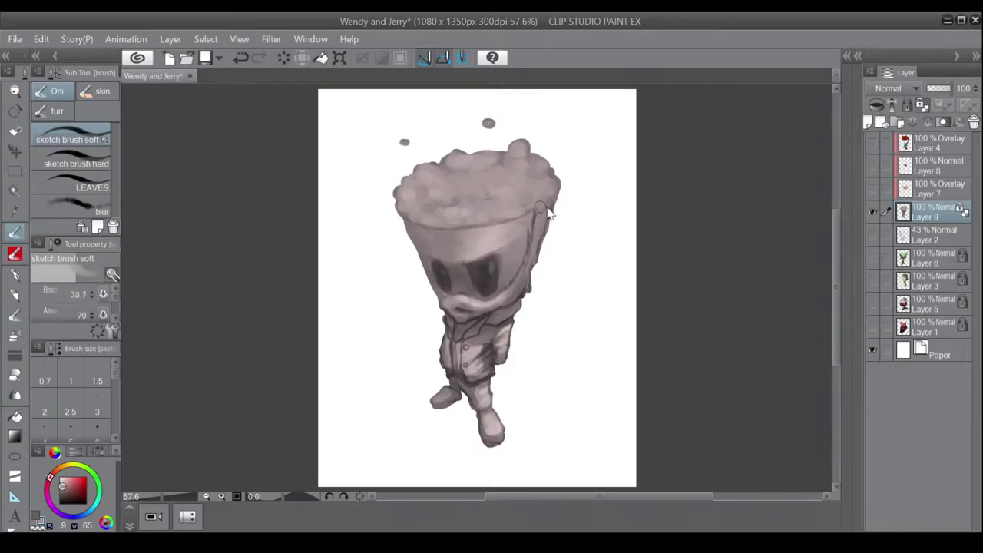
{"action": "left_click_drag", "start_coordinate": [550, 217], "coordinate": [547, 203]}
{"action": "left_click", "coordinate": [519, 286], "text": "alt"}
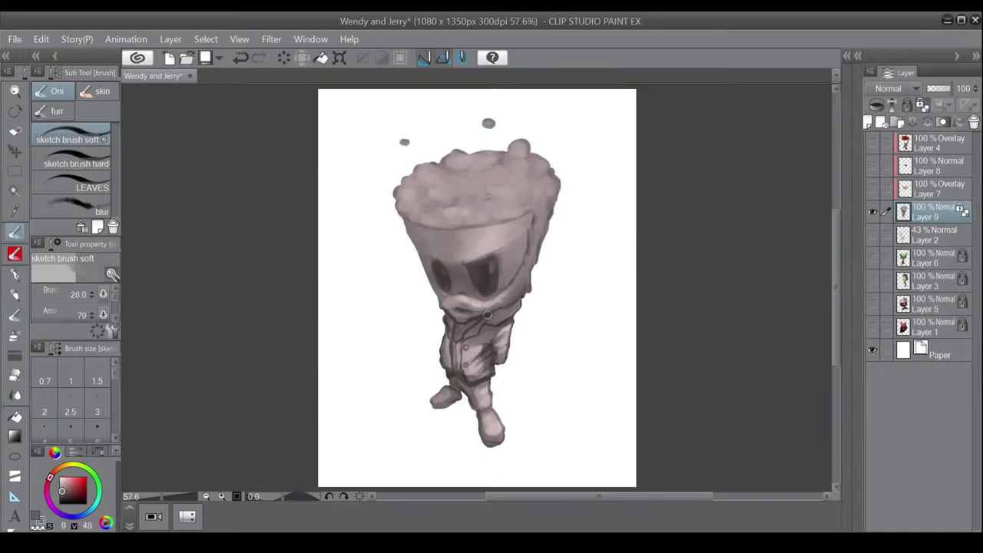
Refine the mouth area and the beard's lower edge with sampled greys at brush size 28.0.
{"action": "mouse_move", "coordinate": [464, 321]}
{"action": "left_mouse_down"}
{"action": "mouse_move", "coordinate": [473, 315]}
{"action": "mouse_move", "coordinate": [446, 312]}
{"action": "left_mouse_up"}
{"action": "left_click", "coordinate": [466, 295], "text": "alt"}
{"action": "left_click_drag", "start_coordinate": [461, 297], "coordinate": [482, 303]}
{"action": "left_click", "coordinate": [493, 302], "text": "alt"}
{"action": "key", "text": "bracketleft"}
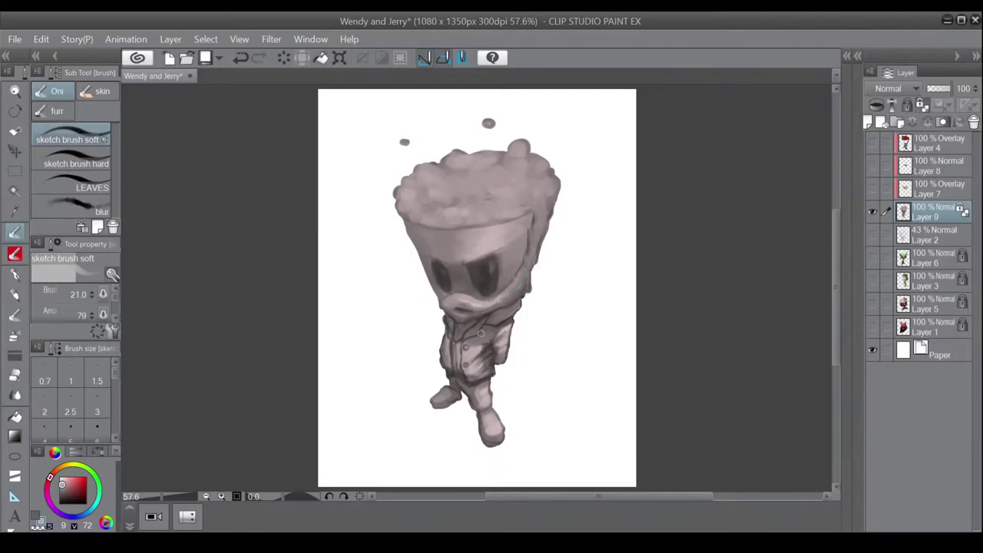
Soften the sketch lines on the jacket's collar, shoulder and sleeve with sampled greys at a brush size of about 21.
{"action": "left_click", "coordinate": [511, 325], "text": "alt"}
{"action": "left_click", "coordinate": [503, 311], "text": "alt"}
{"action": "key", "text": "bracketright"}
{"action": "left_click_drag", "start_coordinate": [508, 323], "coordinate": [492, 334]}
{"action": "key", "text": "bracketleft"}
{"action": "left_click", "coordinate": [477, 327], "text": "alt"}
{"action": "left_click", "coordinate": [449, 349], "text": "alt"}
{"action": "left_click", "coordinate": [511, 338], "text": "alt"}
{"action": "left_click", "coordinate": [497, 358], "text": "alt"}
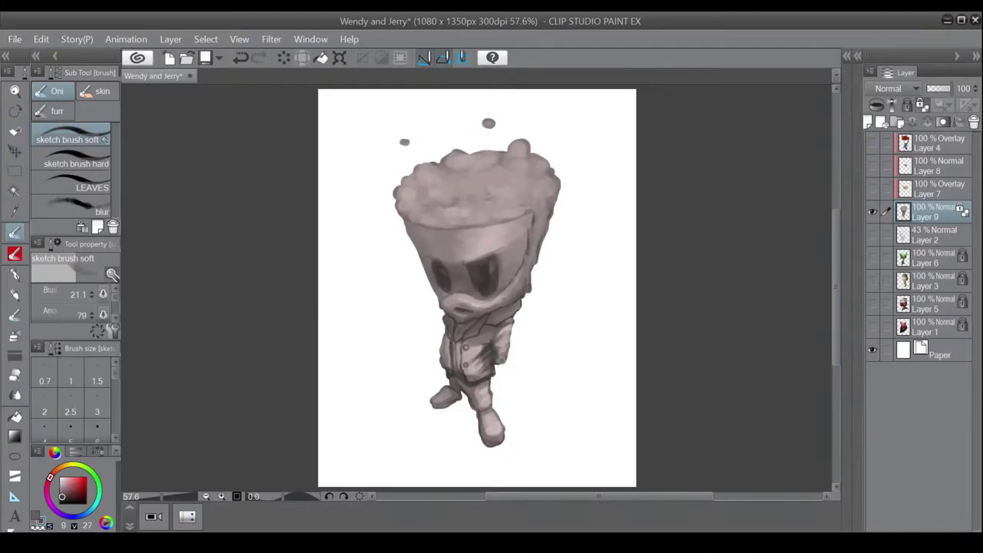
Repaint the sleeve's end and shade below the jacket hem with sampled dark grey of saturation 8, value 25.
{"action": "left_click", "coordinate": [486, 361], "text": "alt"}
{"action": "mouse_move", "coordinate": [491, 356]}
{"action": "left_mouse_down"}
{"action": "mouse_move", "coordinate": [492, 371]}
{"action": "mouse_move", "coordinate": [500, 362]}
{"action": "left_mouse_up"}
{"action": "left_click", "coordinate": [500, 359], "text": "alt"}
{"action": "left_click", "coordinate": [490, 287], "text": "alt"}
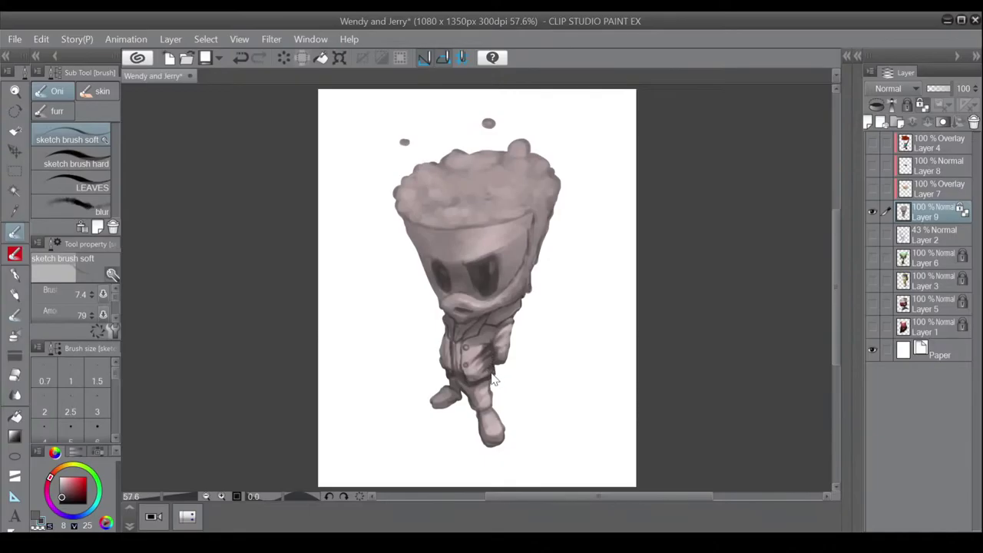
{"action": "left_click_drag", "start_coordinate": [494, 371], "coordinate": [502, 371], "text": "ctrl+alt"}
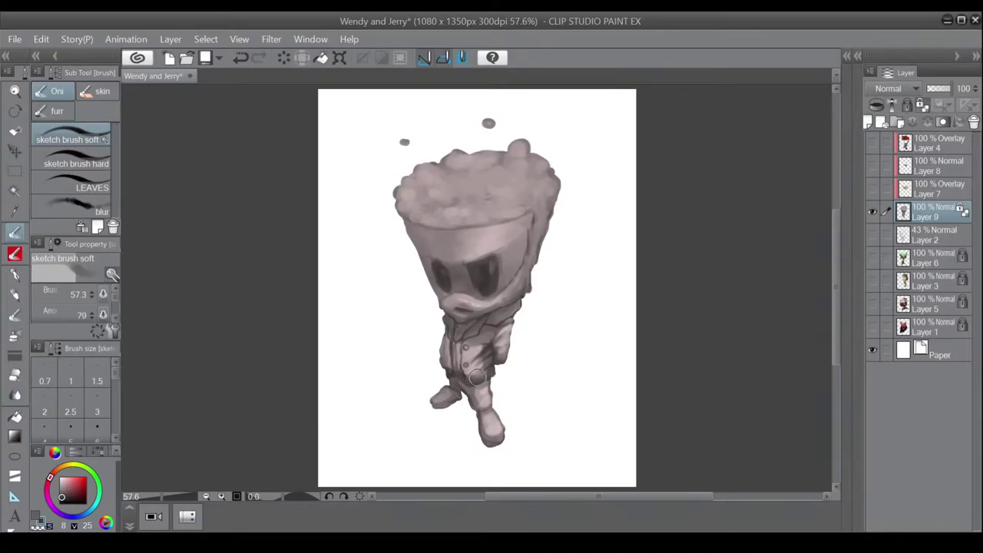
{"action": "left_click_drag", "start_coordinate": [484, 381], "coordinate": [466, 376]}
{"action": "left_click_drag", "start_coordinate": [459, 381], "coordinate": [456, 401]}
Show the clipped Layers 7, 8 and 4, and set Layer 4's blend mode to Normal.
{"action": "left_click", "coordinate": [872, 188]}
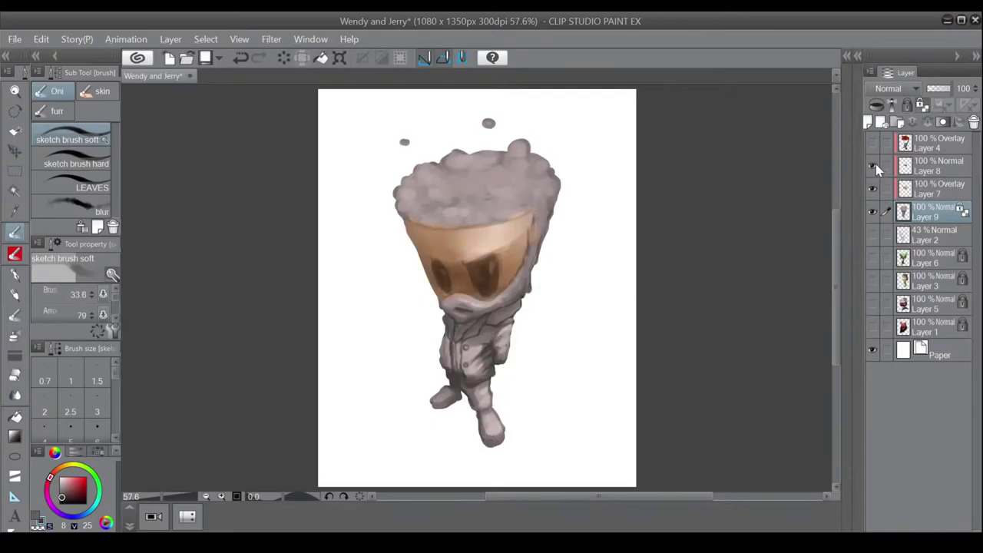
{"action": "left_click", "coordinate": [873, 143]}
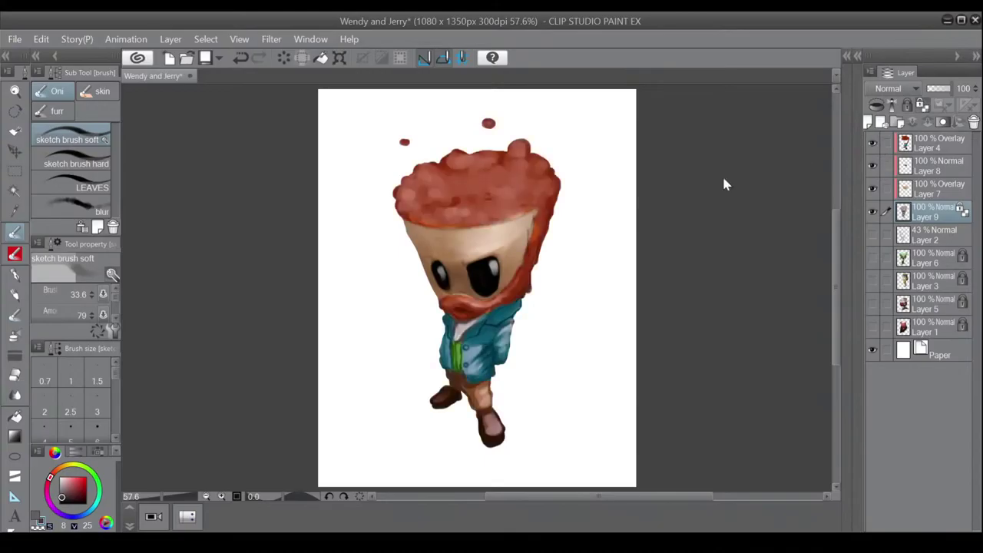
{"action": "left_click", "coordinate": [929, 146]}
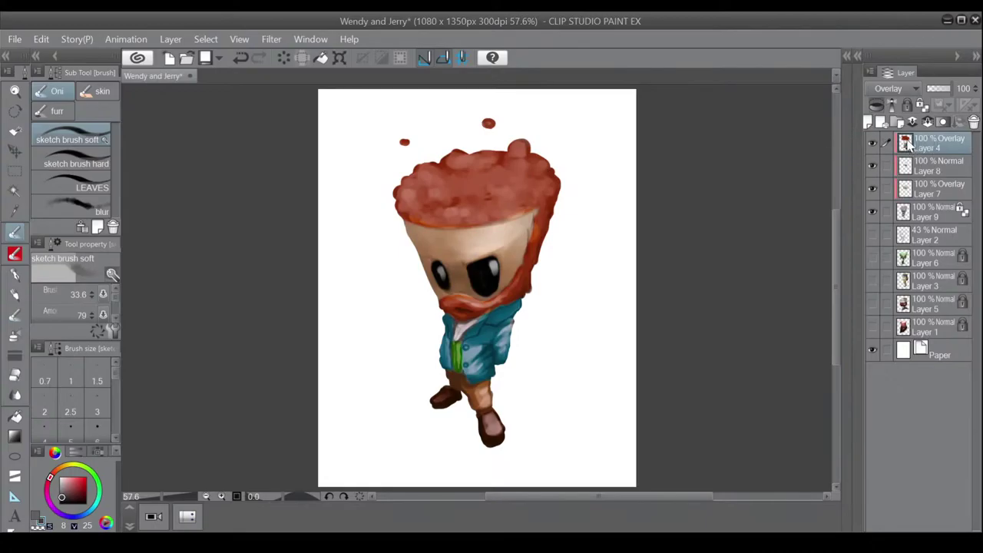
{"action": "left_click", "coordinate": [913, 187]}
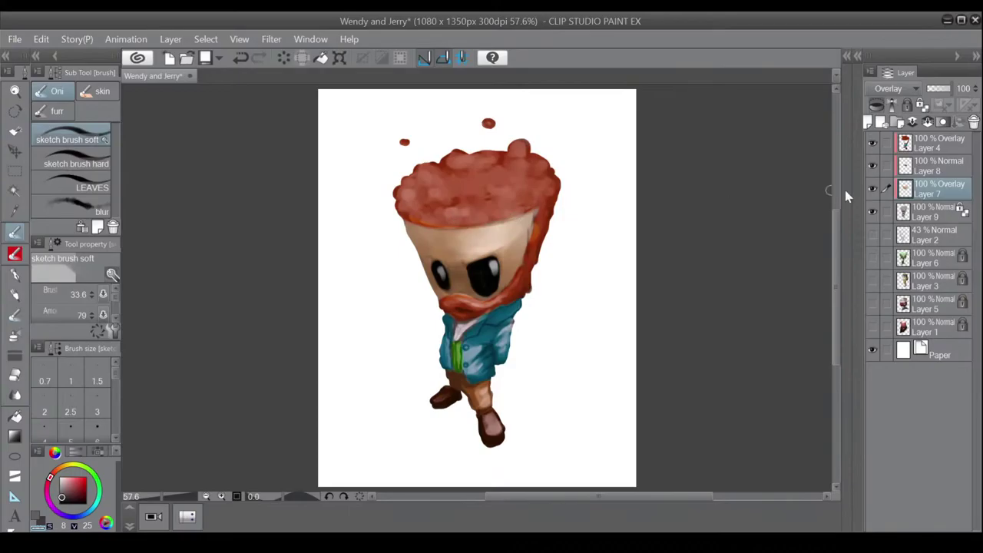
{"action": "left_click", "coordinate": [937, 144]}
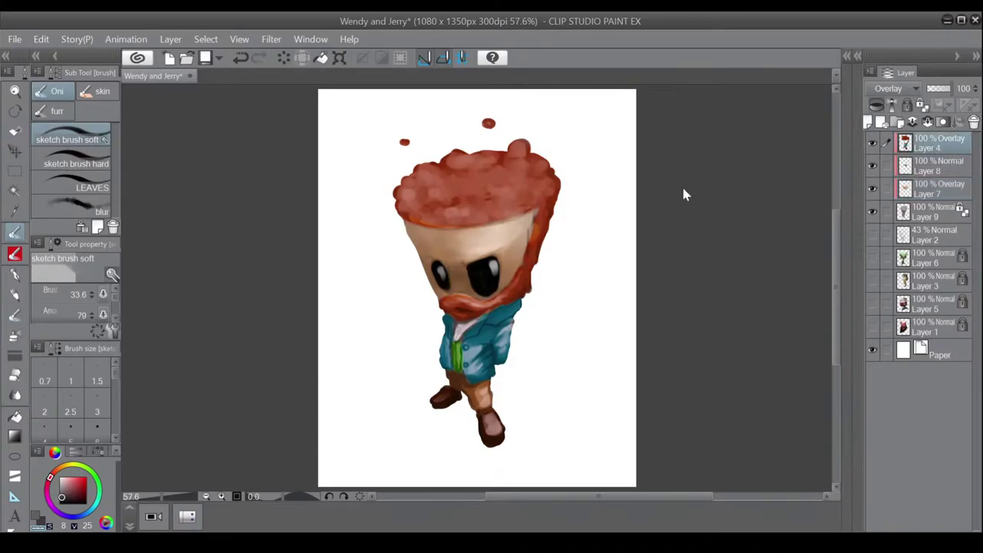
{"action": "left_click", "coordinate": [896, 90]}
{"action": "left_click", "coordinate": [889, 100]}
Clean up the jacket and white shirt collar below the beard on Layer 4 with sampled teal and off-white, reducing the brush to 23.8.
{"action": "left_click", "coordinate": [520, 187], "text": "alt"}
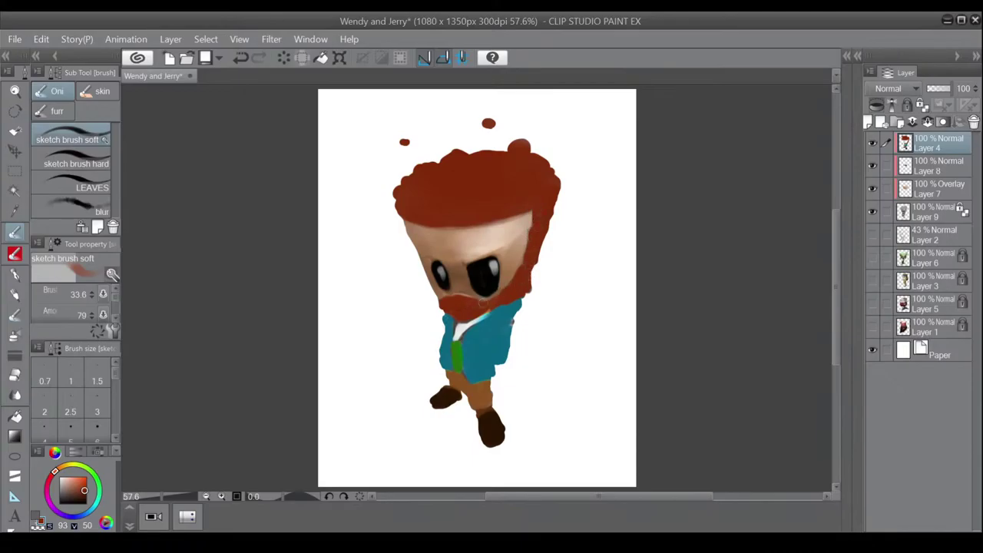
{"action": "key", "text": "ctrl+z"}
{"action": "left_click", "coordinate": [512, 315]}
{"action": "left_click", "coordinate": [508, 331], "text": "alt"}
{"action": "mouse_move", "coordinate": [517, 315]}
{"action": "left_mouse_down"}
{"action": "mouse_move", "coordinate": [505, 338]}
{"action": "mouse_move", "coordinate": [464, 335]}
{"action": "mouse_move", "coordinate": [478, 323]}
{"action": "left_mouse_up"}
{"action": "key", "text": "bracketleft"}
{"action": "key", "text": "bracketleft"}
{"action": "left_click", "coordinate": [461, 331], "text": "alt"}
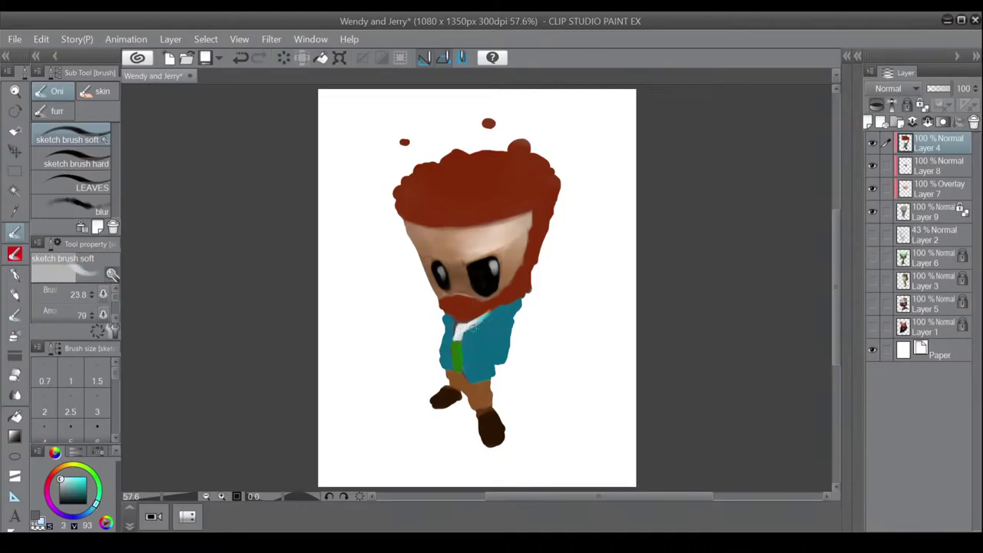
{"action": "left_click", "coordinate": [475, 332], "text": "alt"}
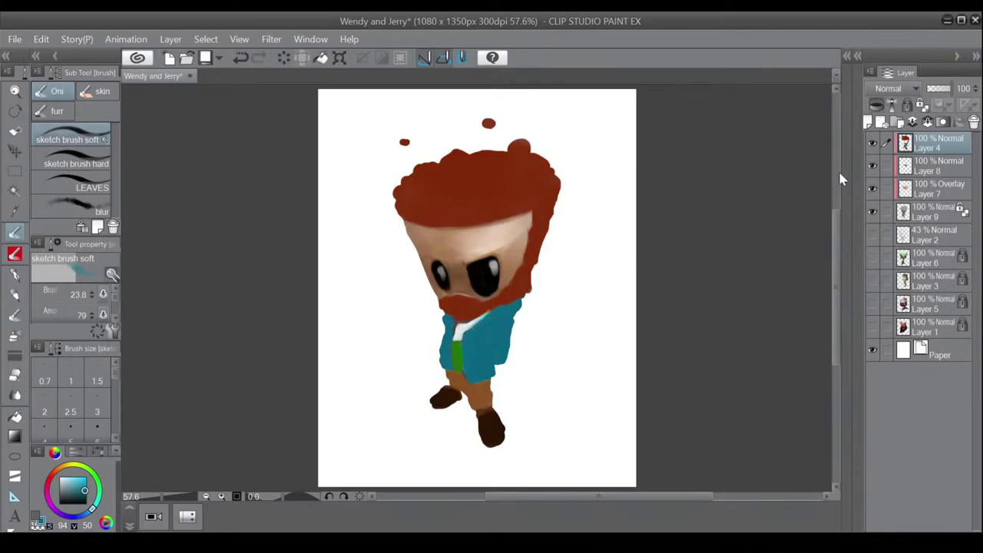
Return Layer 4 to Overlay and merge Layers 4, 8, 7 and 9 into one layer.
{"action": "left_click", "coordinate": [897, 288]}
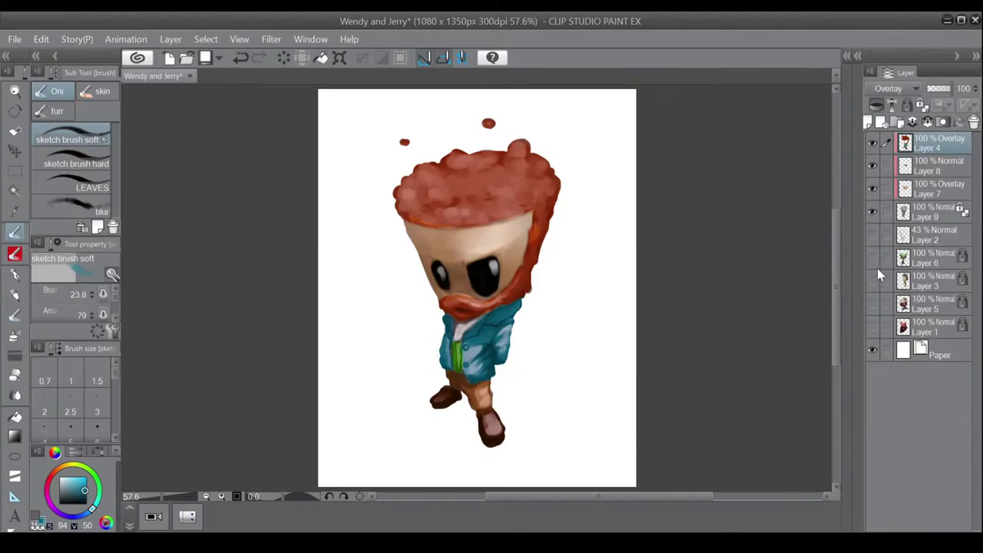
{"action": "left_click", "coordinate": [929, 209], "text": "shift"}
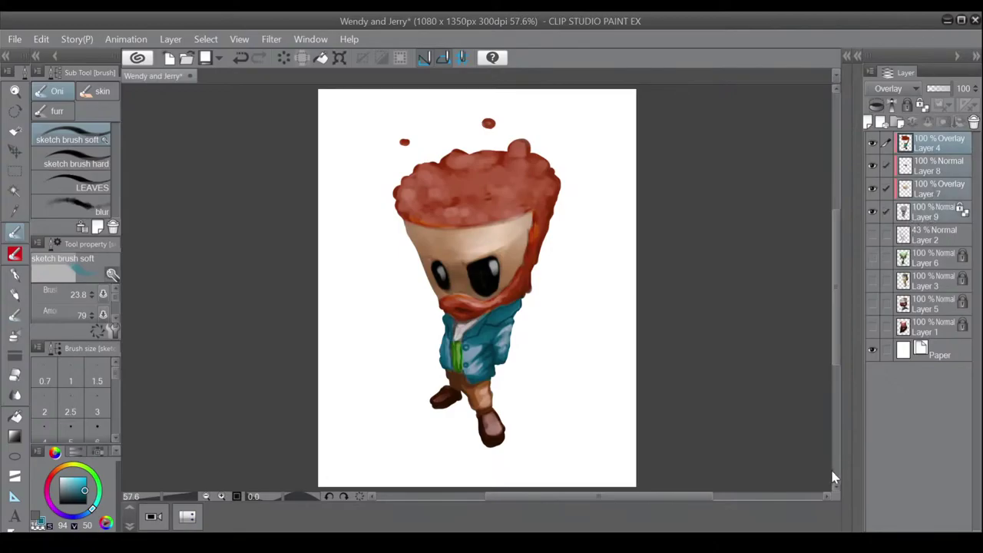
{"action": "key", "text": "shift+alt+e"}
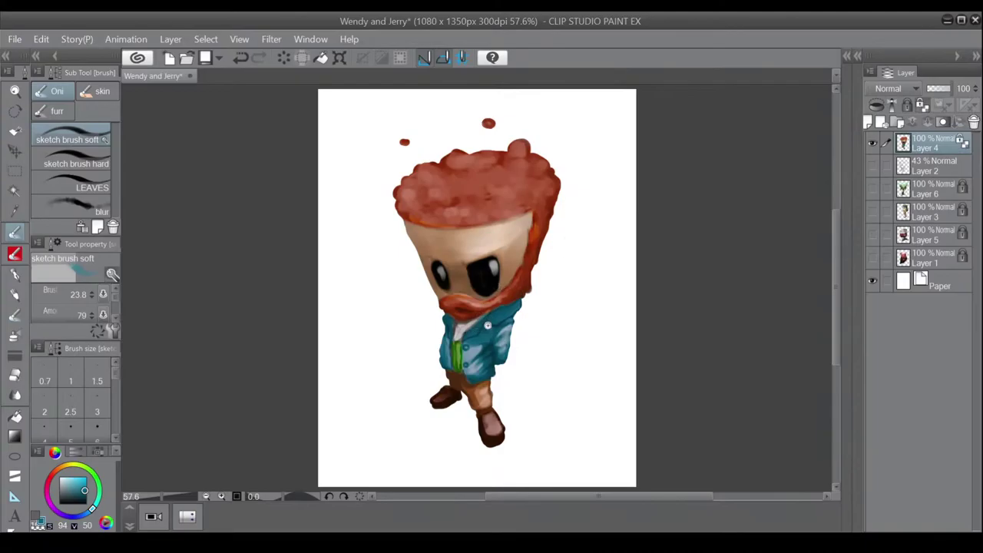
Paint the jacket's two buttons white at brush size 14.5 on the merged layer.
{"action": "scroll", "coordinate": [483, 342], "scroll_direction": "up", "scroll_amount": 5}
{"action": "left_click", "coordinate": [573, 411], "text": "alt"}
{"action": "key", "text": "["}
{"action": "key", "text": "["}
{"action": "key", "text": "["}
{"action": "key", "text": "["}
{"action": "key", "text": "["}
{"action": "key", "text": "["}
{"action": "key", "text": "["}
{"action": "key", "text": "["}
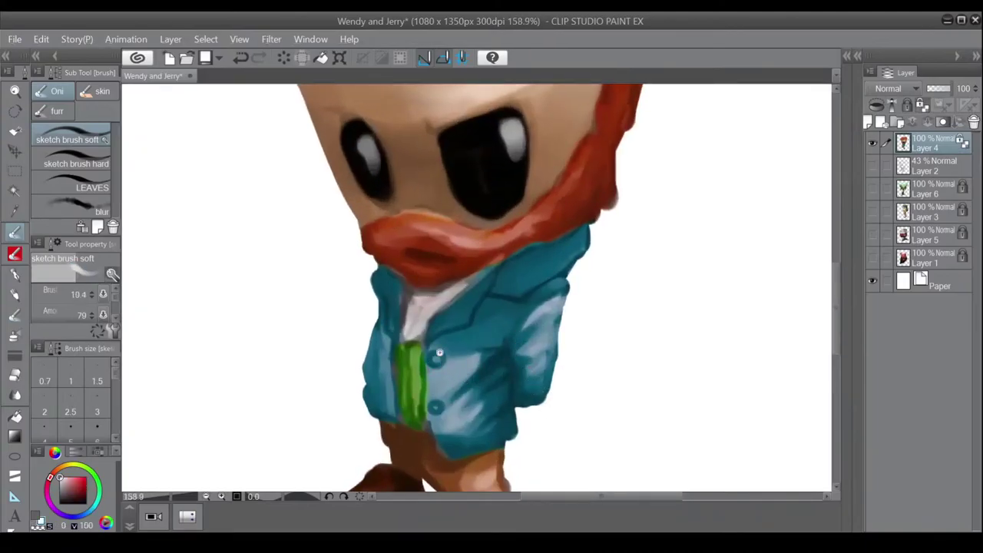
{"action": "scroll", "coordinate": [440, 352], "scroll_direction": "up", "scroll_amount": 2}
{"action": "key", "text": "bracketright"}
{"action": "left_click_drag", "start_coordinate": [437, 359], "coordinate": [438, 361]}
{"action": "left_click_drag", "start_coordinate": [436, 453], "coordinate": [443, 438]}
{"action": "key", "text": "ctrl+0"}
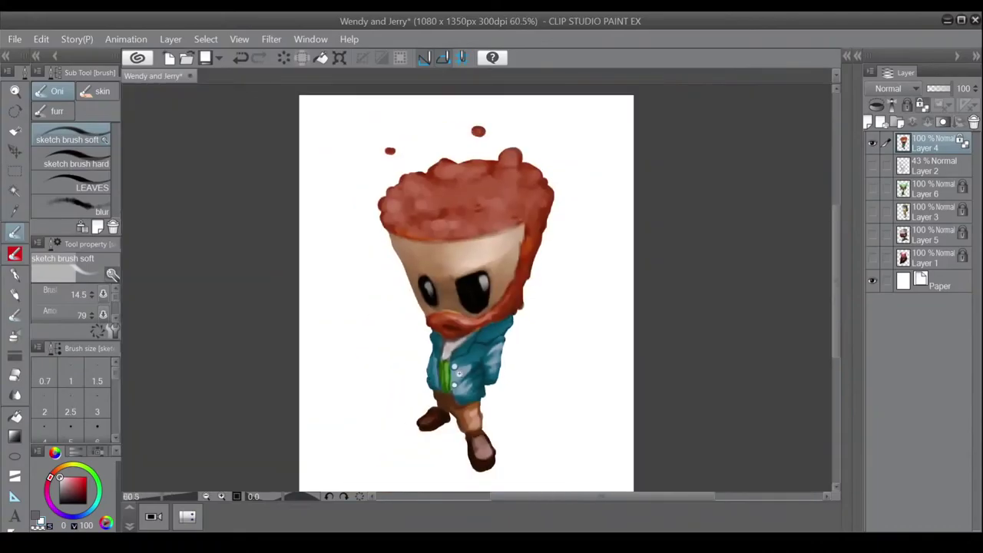
{"action": "left_click_drag", "start_coordinate": [474, 350], "coordinate": [480, 365]}
Dot the centres of both white buttons with sampled dark teal of saturation 94, value 36 at brush size 7.0.
{"action": "scroll", "coordinate": [480, 366], "scroll_direction": "up", "scroll_amount": 4}
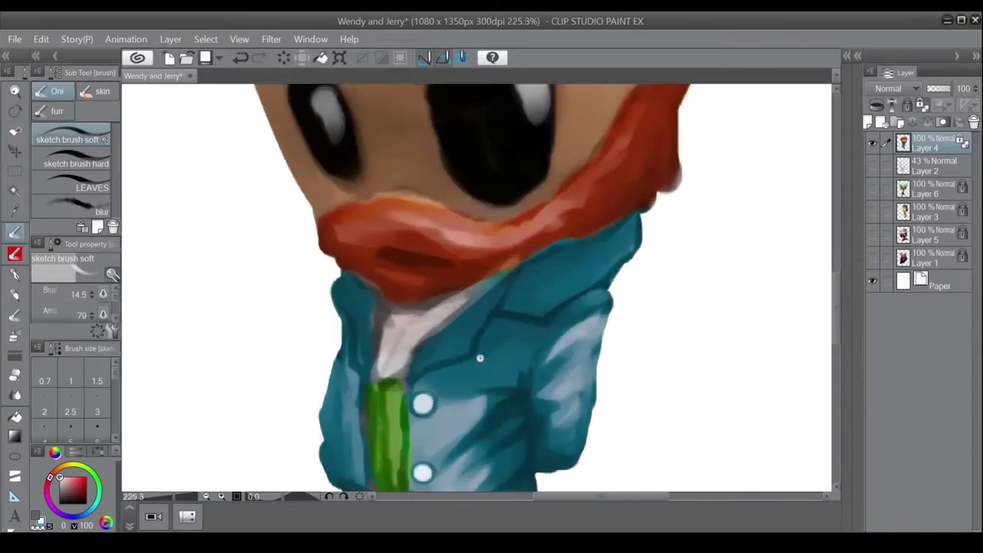
{"action": "key", "text": "bracketleft"}
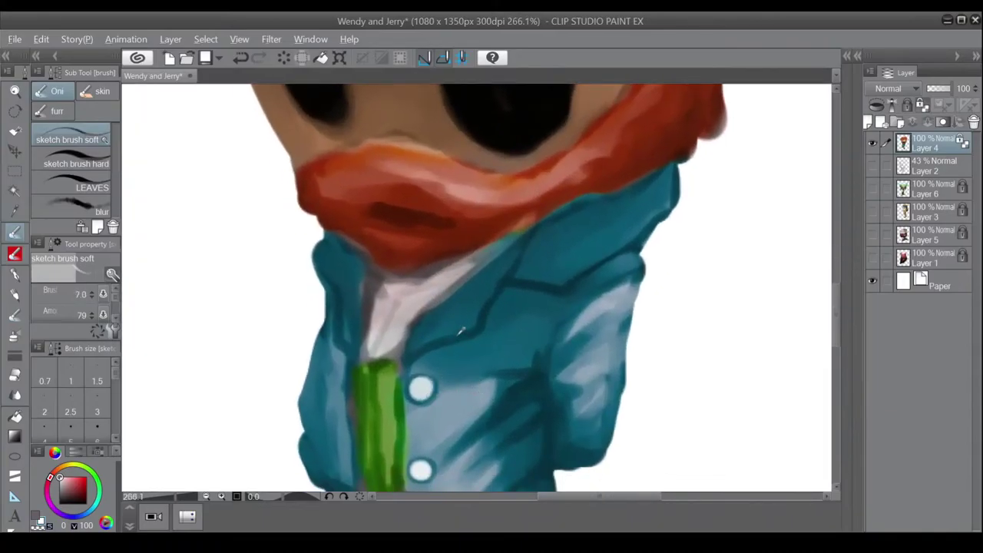
{"action": "left_click", "coordinate": [434, 388], "text": "alt"}
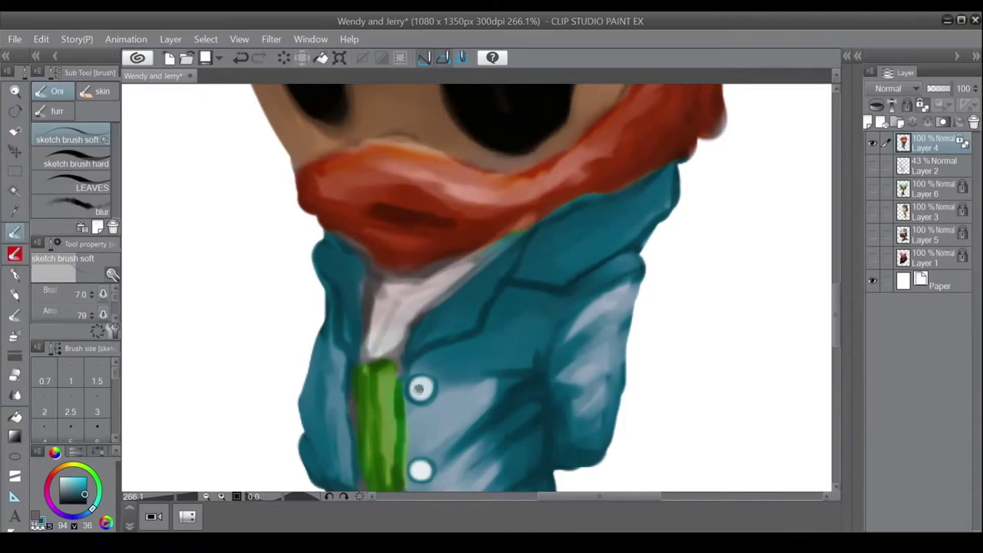
{"action": "left_click_drag", "start_coordinate": [440, 439], "coordinate": [427, 386]}
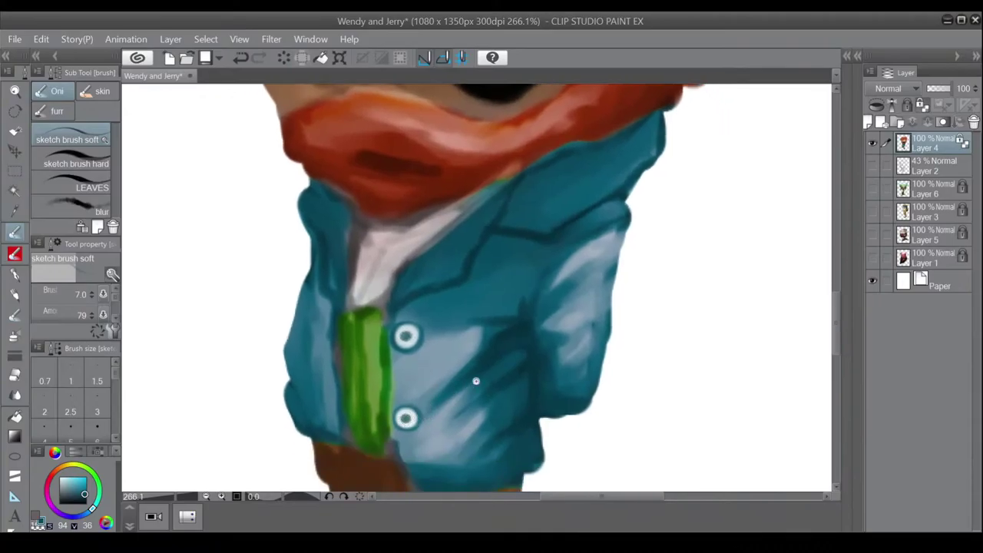
{"action": "scroll", "coordinate": [476, 382], "scroll_direction": "down", "scroll_amount": 9}
{"action": "scroll", "coordinate": [483, 390], "scroll_direction": "up", "scroll_amount": 7}
{"action": "left_click_drag", "start_coordinate": [465, 340], "coordinate": [470, 347]}
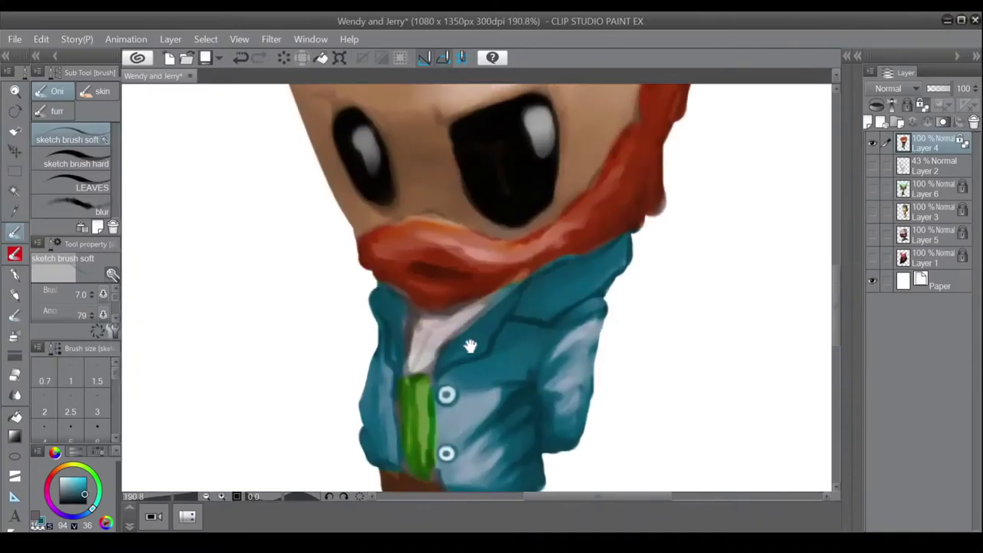
{"action": "scroll", "coordinate": [470, 345], "scroll_direction": "up", "scroll_amount": 2}
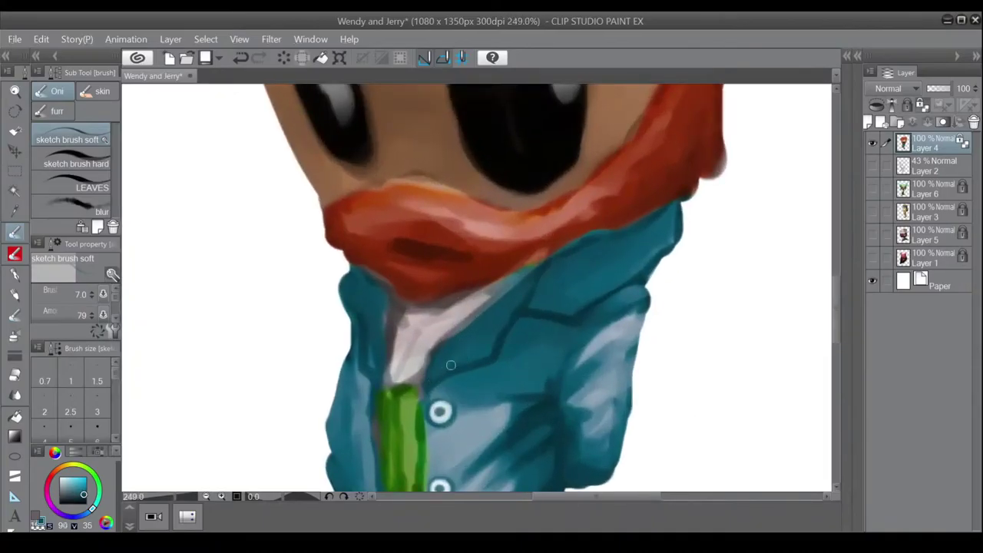
Lighten the jacket's lapel with sampled blue-grey of saturation 27, value 67, starting at brush size 19.0 and refining at 9.4.
{"action": "left_click", "coordinate": [492, 412], "text": "alt"}
{"action": "key", "text": "bracketright"}
{"action": "key", "text": "bracketright"}
{"action": "key", "text": "bracketright"}
{"action": "key", "text": "bracketright"}
{"action": "key", "text": "bracketright"}
{"action": "left_click_drag", "start_coordinate": [469, 355], "coordinate": [438, 377]}
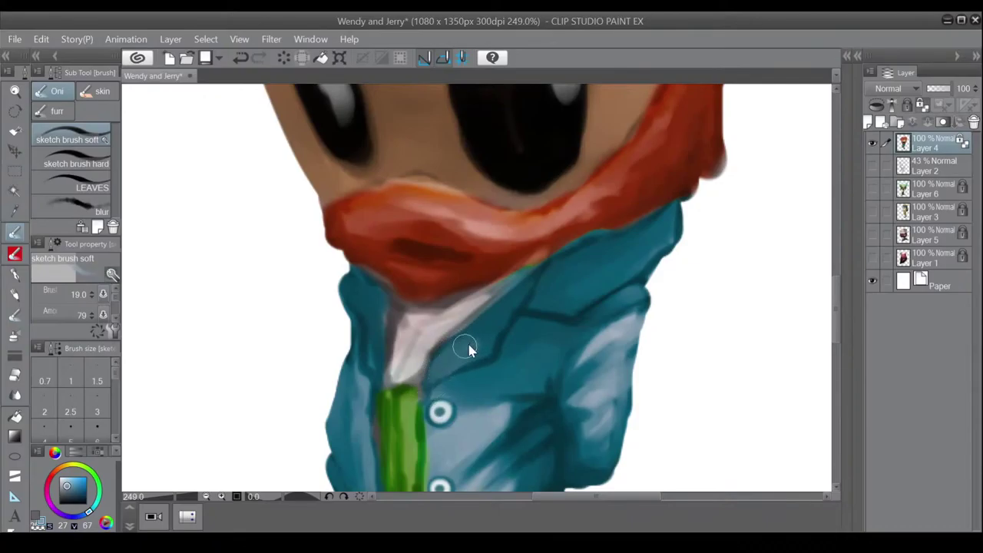
{"action": "left_click_drag", "start_coordinate": [463, 346], "coordinate": [470, 344]}
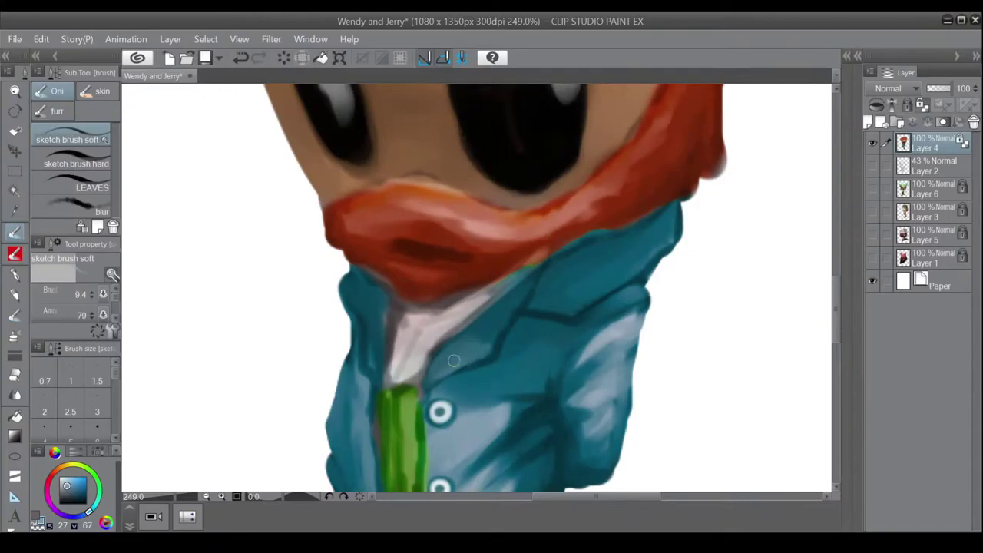
{"action": "mouse_move", "coordinate": [462, 359]}
{"action": "left_mouse_down"}
{"action": "mouse_move", "coordinate": [519, 319]}
{"action": "mouse_move", "coordinate": [501, 350]}
{"action": "left_mouse_up"}
Blend away the dark line along the lapel's lower edge with sampled teals at brush size 12.7, and add blue-grey touches at 5.4.
{"action": "left_click", "coordinate": [504, 331], "text": "alt"}
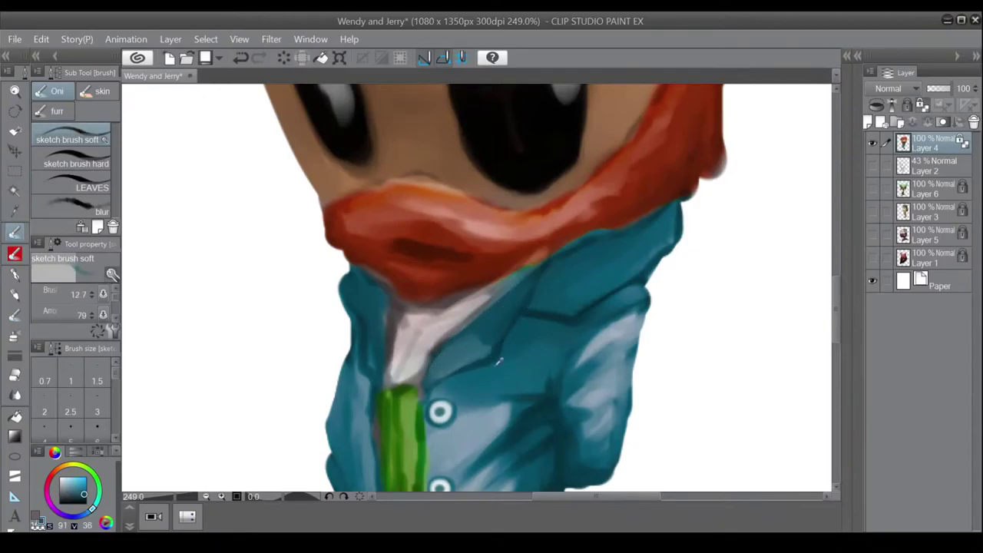
{"action": "left_click", "coordinate": [496, 351], "text": "alt"}
{"action": "left_click", "coordinate": [476, 360], "text": "alt"}
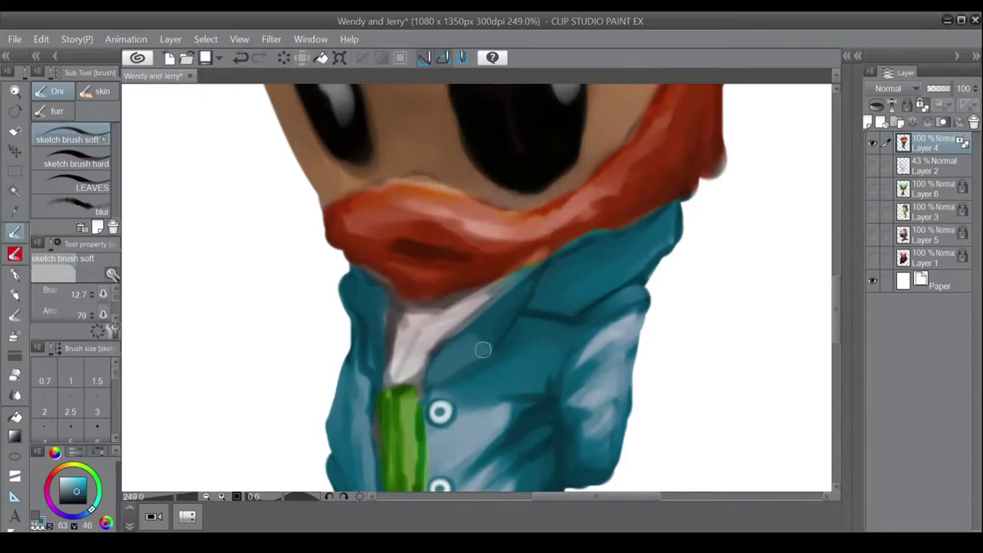
{"action": "left_click", "coordinate": [480, 409], "text": "alt"}
{"action": "left_click_drag", "start_coordinate": [476, 354], "coordinate": [462, 365]}
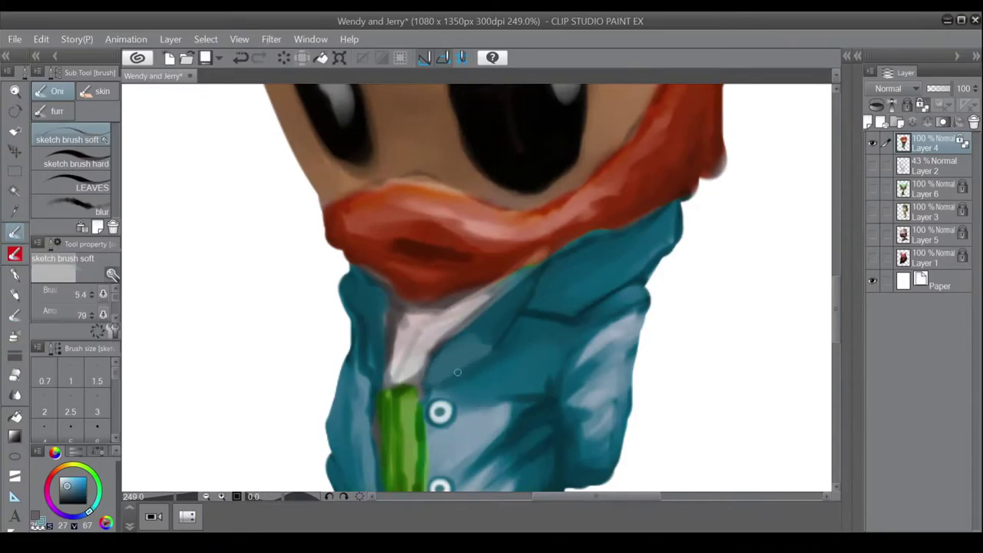
Define the jacket's front edge beside the green strip and around the buttons with sampled blue-greys at brush sizes 10.1 and 7.9.
{"action": "key", "text": "bracketright"}
{"action": "mouse_move", "coordinate": [426, 388]}
{"action": "left_mouse_down"}
{"action": "mouse_move", "coordinate": [444, 389]}
{"action": "mouse_move", "coordinate": [430, 371]}
{"action": "left_mouse_up"}
{"action": "key", "text": "bracketleft"}
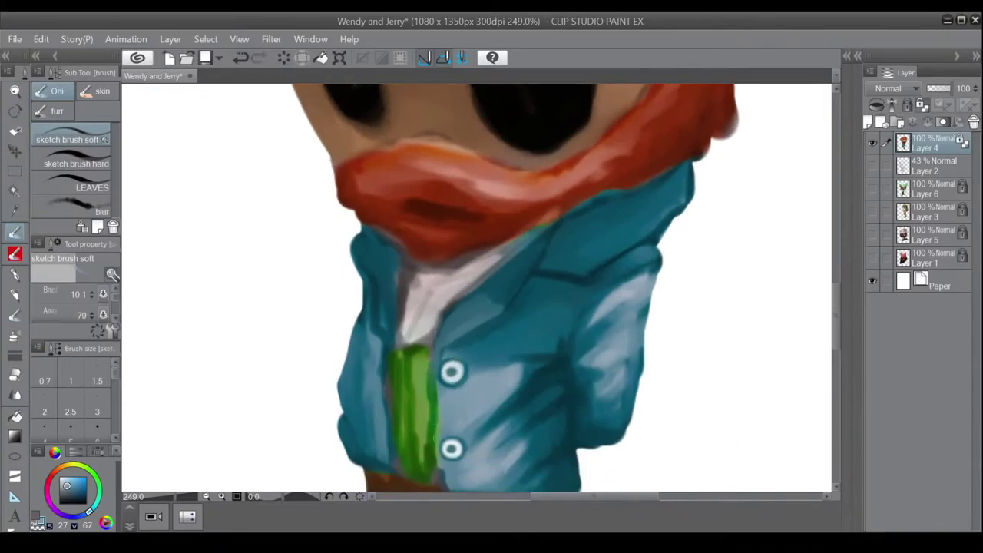
{"action": "left_click", "coordinate": [451, 393], "text": "alt"}
{"action": "left_click", "coordinate": [458, 353], "text": "alt"}
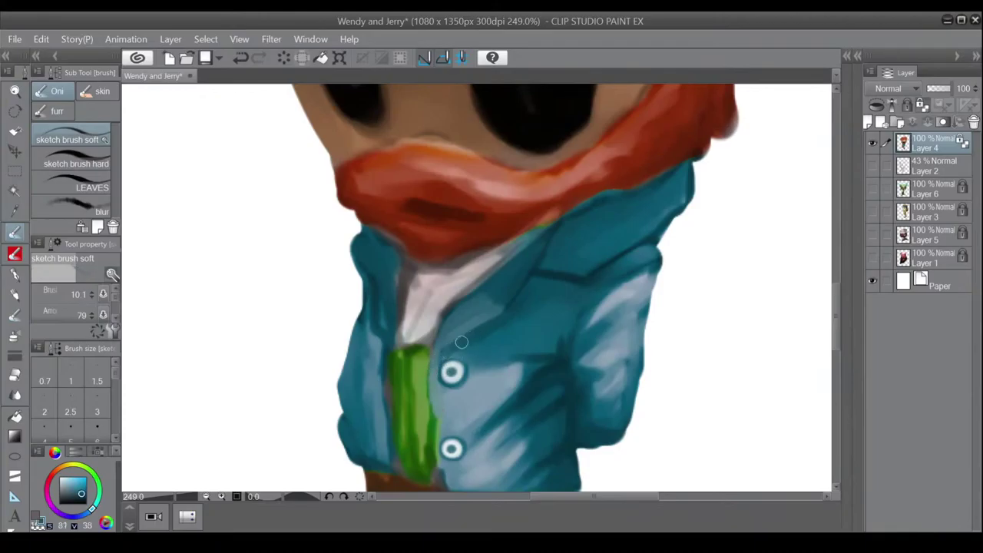
{"action": "key", "text": "bracketleft"}
{"action": "key", "text": "bracketleft"}
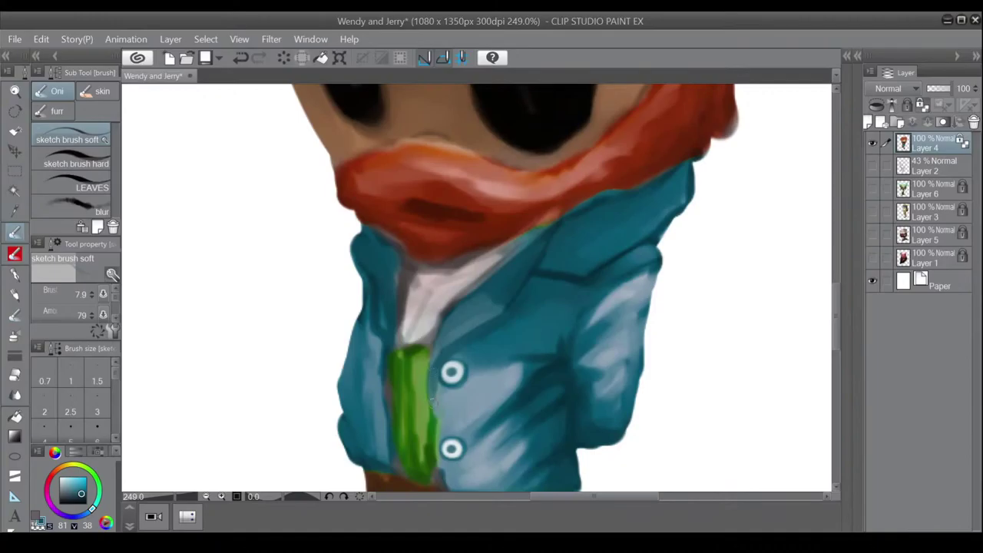
{"action": "scroll", "coordinate": [433, 397], "scroll_direction": "down", "scroll_amount": 1}
{"action": "left_click", "coordinate": [434, 383], "text": "alt"}
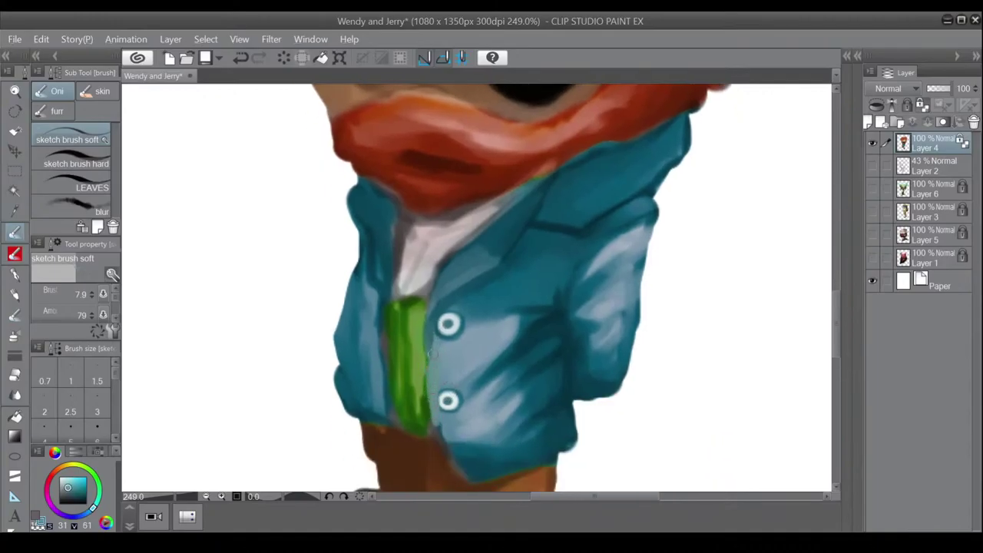
{"action": "left_click_drag", "start_coordinate": [453, 428], "coordinate": [445, 410]}
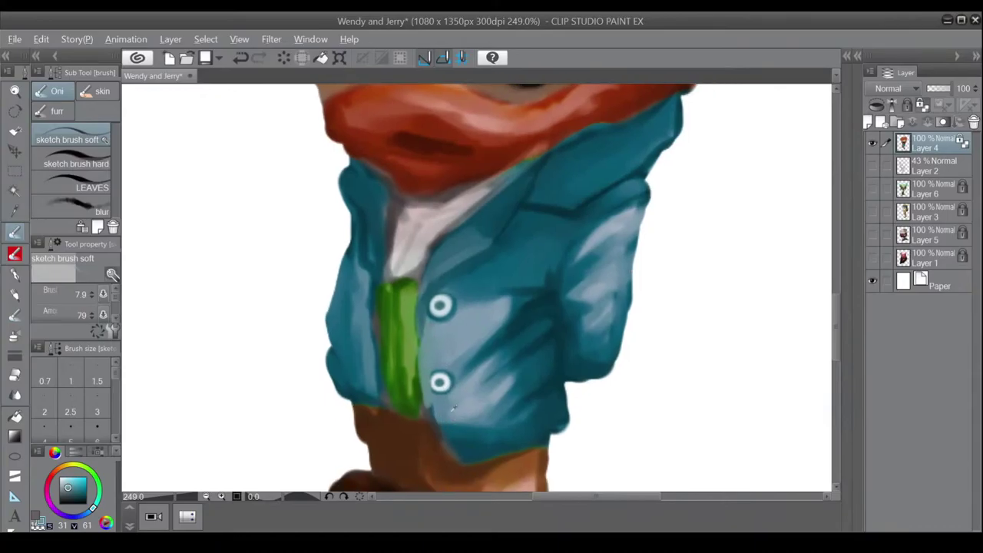
Define the jacket's lower front corner with sampled dark teal of saturation 90, value 34 at brush size 12.1.
{"action": "left_click", "coordinate": [433, 415], "text": "alt"}
{"action": "left_click", "coordinate": [454, 437], "text": "alt"}
{"action": "left_click_drag", "start_coordinate": [445, 442], "coordinate": [438, 424]}
{"action": "mouse_move", "coordinate": [473, 464]}
{"action": "left_mouse_down"}
{"action": "mouse_move", "coordinate": [456, 416]}
{"action": "mouse_move", "coordinate": [435, 397]}
{"action": "left_mouse_up"}
{"action": "key", "text": "bracketright"}
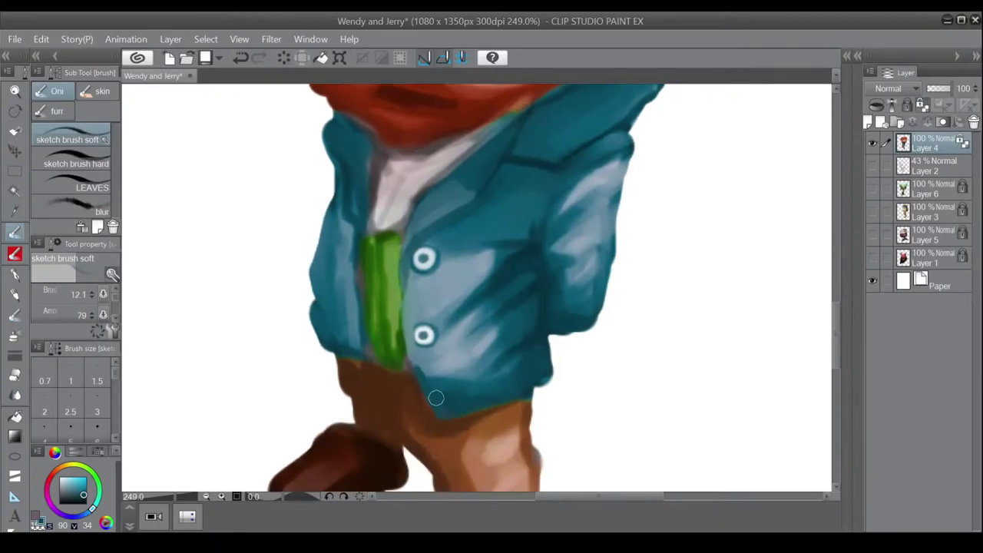
{"action": "left_click_drag", "start_coordinate": [429, 363], "coordinate": [442, 386]}
Lighten the jacket front below the buttons with sampled blue-greys of saturation 44, value 58 and saturation 23, value 69 at brush size 12.1.
{"action": "left_click", "coordinate": [433, 392], "text": "alt"}
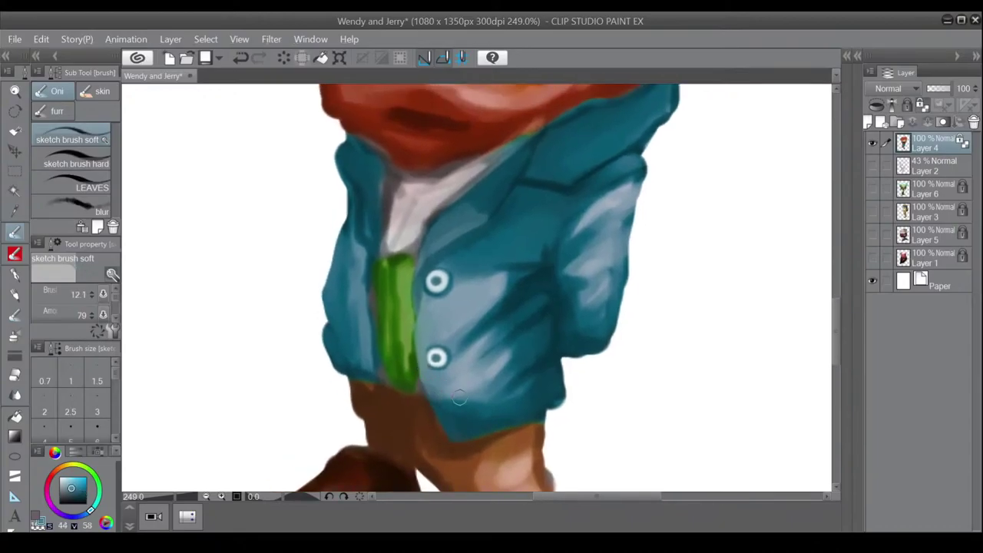
{"action": "left_click", "coordinate": [468, 379], "text": "alt"}
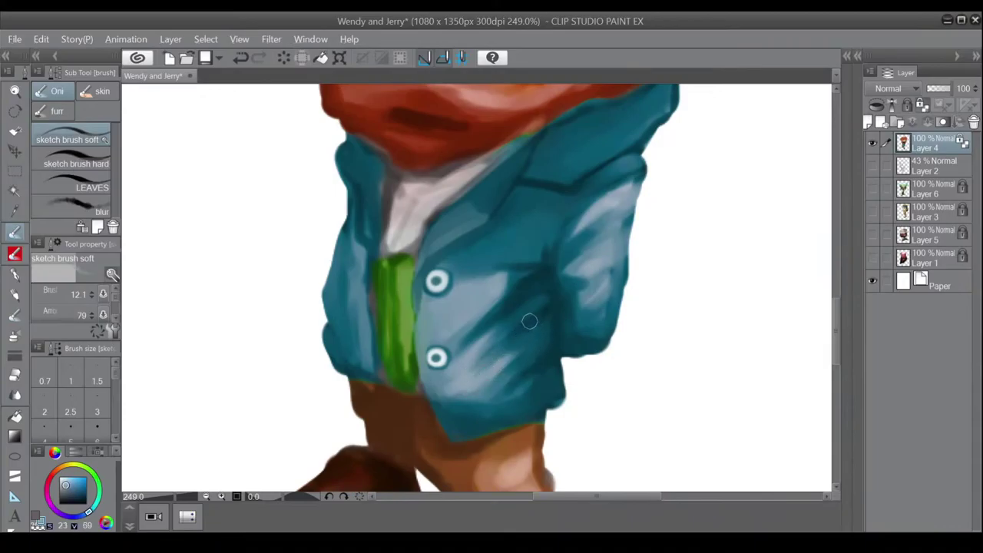
{"action": "mouse_move", "coordinate": [484, 344]}
{"action": "left_mouse_down"}
{"action": "mouse_move", "coordinate": [521, 310]}
{"action": "mouse_move", "coordinate": [476, 377]}
{"action": "mouse_move", "coordinate": [550, 329]}
{"action": "mouse_move", "coordinate": [524, 363]}
{"action": "mouse_move", "coordinate": [540, 311]}
{"action": "mouse_move", "coordinate": [499, 325]}
{"action": "left_mouse_up"}
{"action": "left_click_drag", "start_coordinate": [533, 238], "coordinate": [493, 296]}
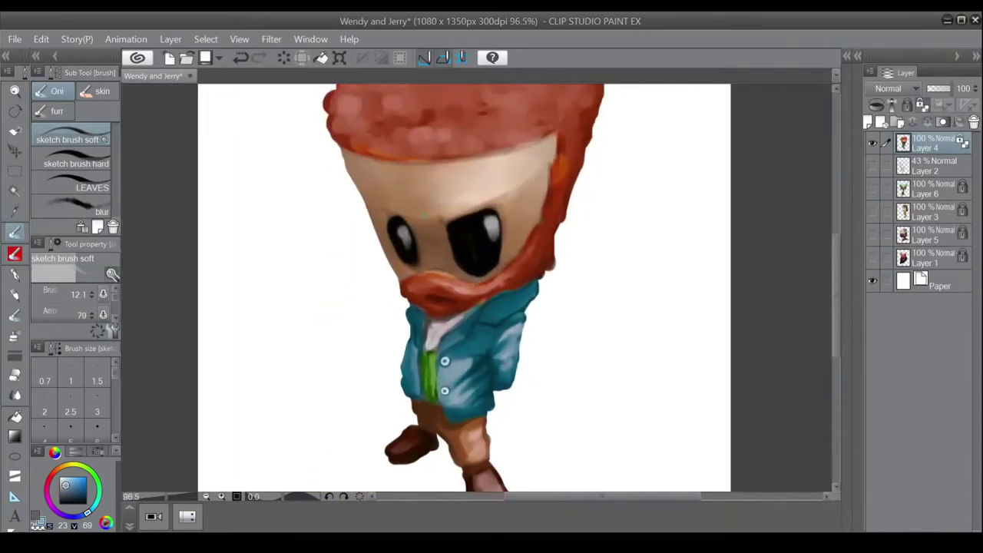
Blend the jacket highlight beside the upper button with sampled blue-grey of saturation 27, value 68 at brush size 17.9.
{"action": "scroll", "coordinate": [467, 347], "scroll_direction": "up", "scroll_amount": 5}
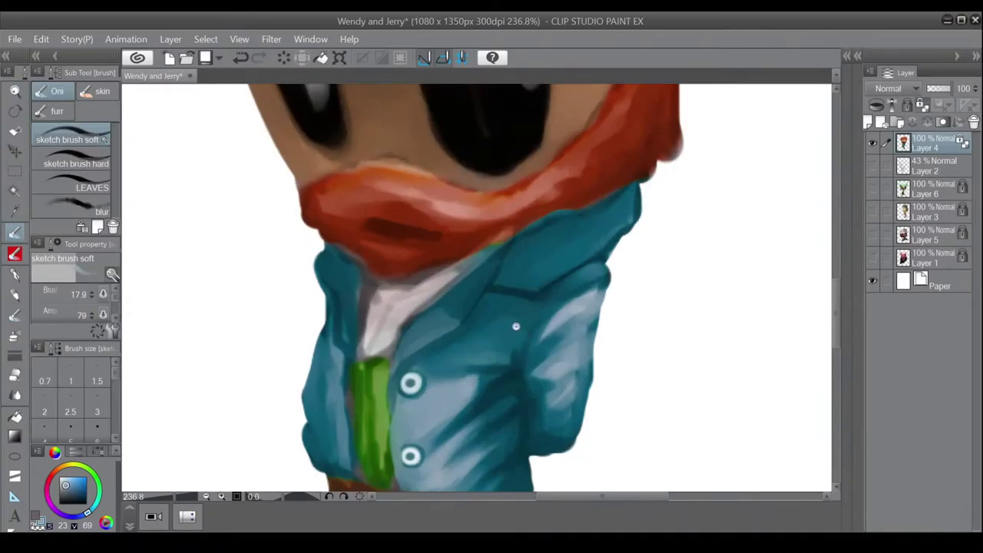
{"action": "scroll", "coordinate": [514, 325], "scroll_direction": "down", "scroll_amount": 3}
{"action": "scroll", "coordinate": [476, 361], "scroll_direction": "up", "scroll_amount": 2}
{"action": "left_click", "coordinate": [443, 400], "text": "alt"}
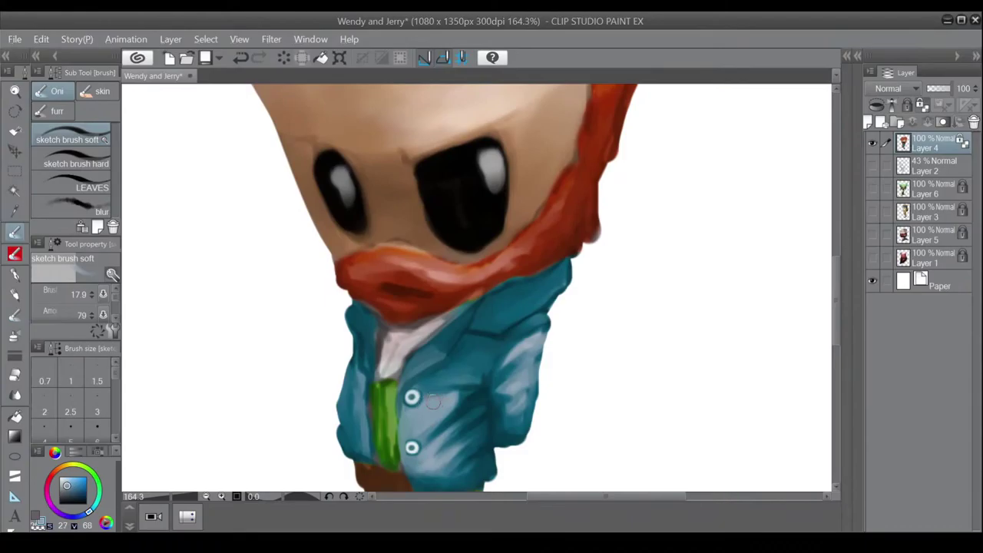
{"action": "left_click_drag", "start_coordinate": [430, 403], "coordinate": [443, 400]}
{"action": "left_click_drag", "start_coordinate": [482, 339], "coordinate": [455, 371]}
{"action": "mouse_move", "coordinate": [434, 371]}
{"action": "left_mouse_down"}
{"action": "mouse_move", "coordinate": [449, 361]}
{"action": "mouse_move", "coordinate": [433, 352]}
{"action": "left_mouse_up"}
Even out the white shirt up to the collar with sampled light grey of saturation 8, value 72 at brush size 16.7.
{"action": "scroll", "coordinate": [428, 353], "scroll_direction": "up", "scroll_amount": 1}
{"action": "left_click", "coordinate": [362, 396], "text": "alt"}
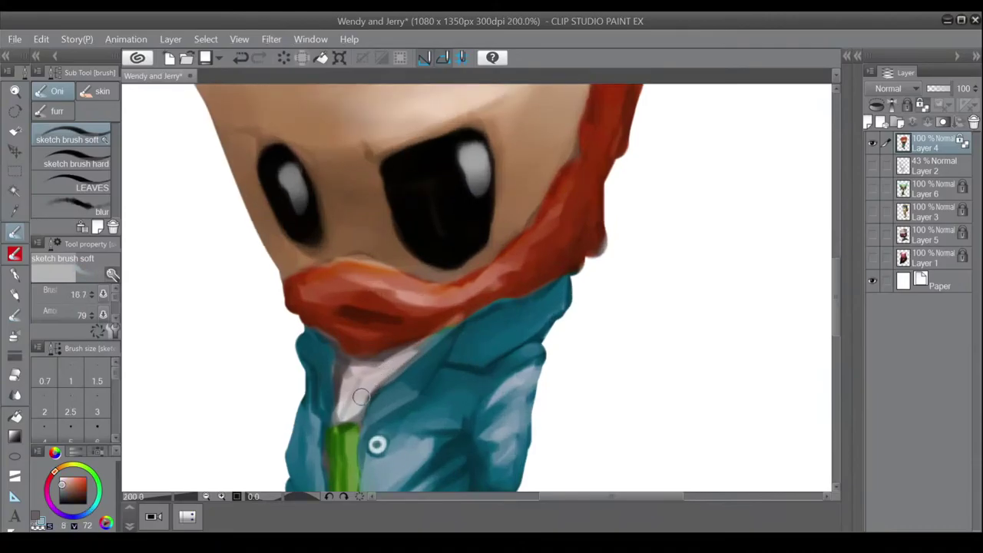
{"action": "mouse_move", "coordinate": [362, 394]}
{"action": "left_mouse_down"}
{"action": "mouse_move", "coordinate": [356, 419]}
{"action": "mouse_move", "coordinate": [342, 414]}
{"action": "mouse_move", "coordinate": [338, 369]}
{"action": "mouse_move", "coordinate": [359, 370]}
{"action": "mouse_move", "coordinate": [349, 388]}
{"action": "mouse_move", "coordinate": [341, 363]}
{"action": "mouse_move", "coordinate": [343, 404]}
{"action": "mouse_move", "coordinate": [338, 351]}
{"action": "mouse_move", "coordinate": [367, 375]}
{"action": "mouse_move", "coordinate": [470, 314]}
{"action": "left_mouse_up"}
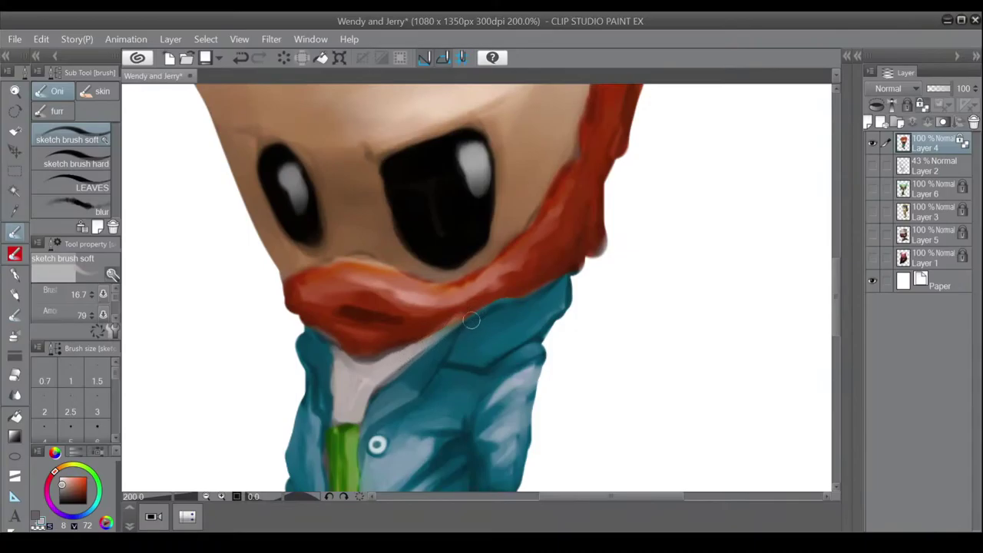
Sharpen the lapel edge beside the shirt with sampled dark teal of saturation 86, value 36 at brush size 13.3.
{"action": "left_click", "coordinate": [403, 372], "text": "alt"}
{"action": "key", "text": "["}
{"action": "mouse_move", "coordinate": [432, 362]}
{"action": "left_mouse_down"}
{"action": "mouse_move", "coordinate": [403, 371]}
{"action": "mouse_move", "coordinate": [375, 392]}
{"action": "left_mouse_up"}
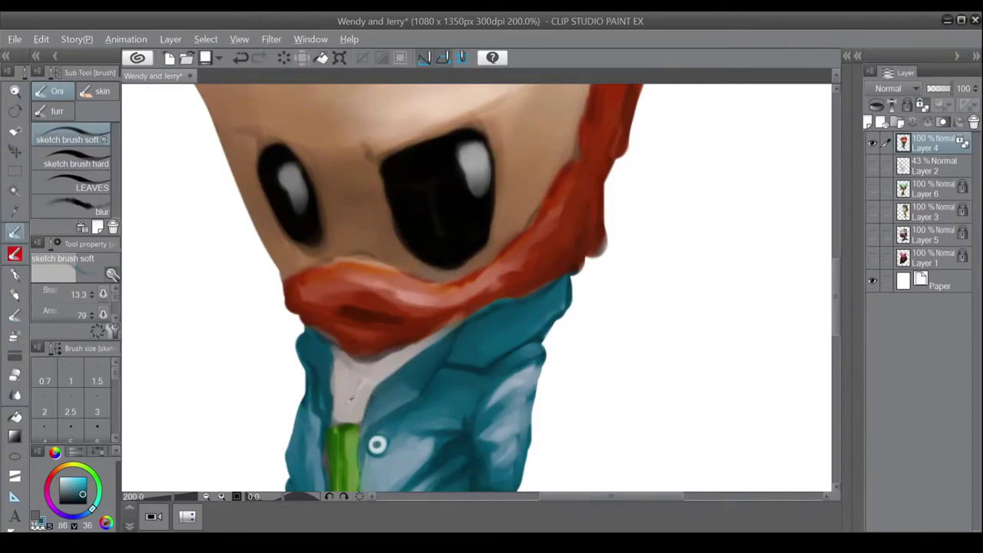
Draw a wavy line down the middle of the shirt with near-black sampled from the eye at brush size 10.1.
{"action": "left_click", "coordinate": [427, 215], "text": "alt"}
{"action": "key", "text": "["}
{"action": "mouse_move", "coordinate": [356, 364]}
{"action": "left_mouse_down"}
{"action": "mouse_move", "coordinate": [361, 409]}
{"action": "mouse_move", "coordinate": [353, 372]}
{"action": "mouse_move", "coordinate": [343, 398]}
{"action": "mouse_move", "coordinate": [351, 410]}
{"action": "mouse_move", "coordinate": [350, 394]}
{"action": "mouse_move", "coordinate": [355, 420]}
{"action": "left_mouse_up"}
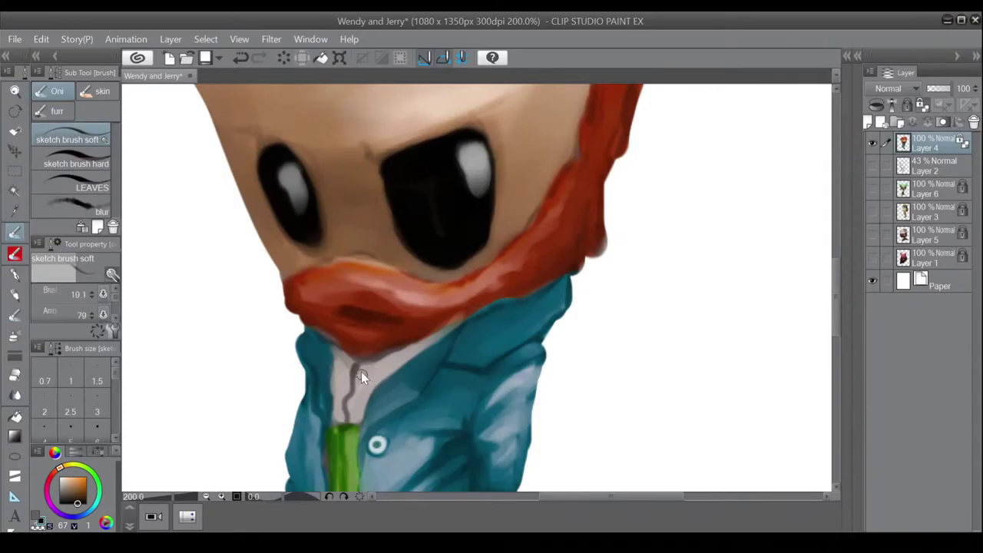
{"action": "key", "text": "]"}
{"action": "key", "text": "]"}
{"action": "left_click_drag", "start_coordinate": [361, 370], "coordinate": [362, 368]}
{"action": "key", "text": "bracketleft"}
{"action": "key", "text": "ctrl+z"}
Clean up the beard's lower edge above the shirt and collar with sampled dark red of saturation 90, value 41 at brush size 14.5.
{"action": "key", "text": "bracketleft"}
{"action": "key", "text": "bracketleft"}
{"action": "key", "text": "bracketleft"}
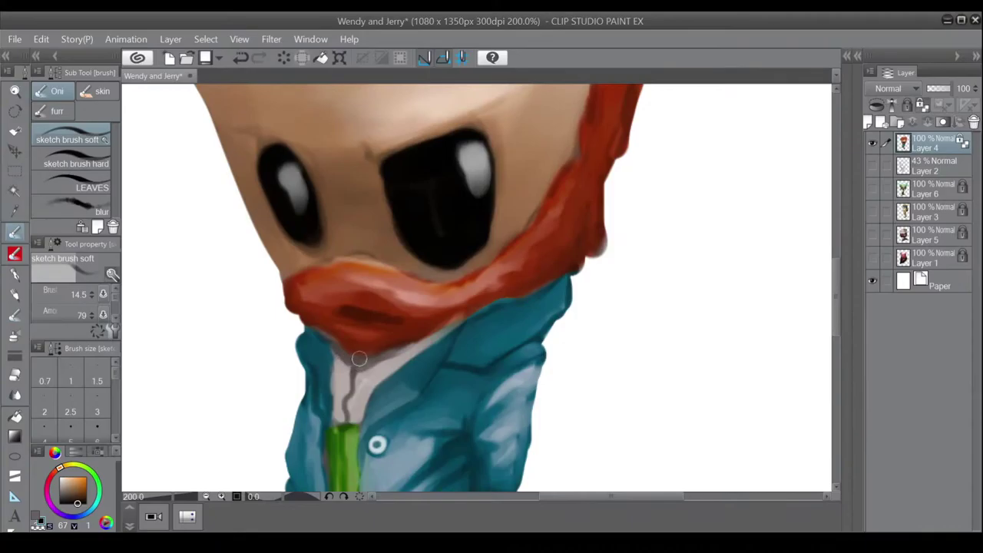
{"action": "left_click", "coordinate": [356, 348], "text": "alt"}
{"action": "mouse_move", "coordinate": [318, 325]}
{"action": "left_mouse_down"}
{"action": "mouse_move", "coordinate": [361, 354]}
{"action": "mouse_move", "coordinate": [462, 313]}
{"action": "mouse_move", "coordinate": [437, 337]}
{"action": "mouse_move", "coordinate": [423, 334]}
{"action": "mouse_move", "coordinate": [449, 318]}
{"action": "left_mouse_up"}
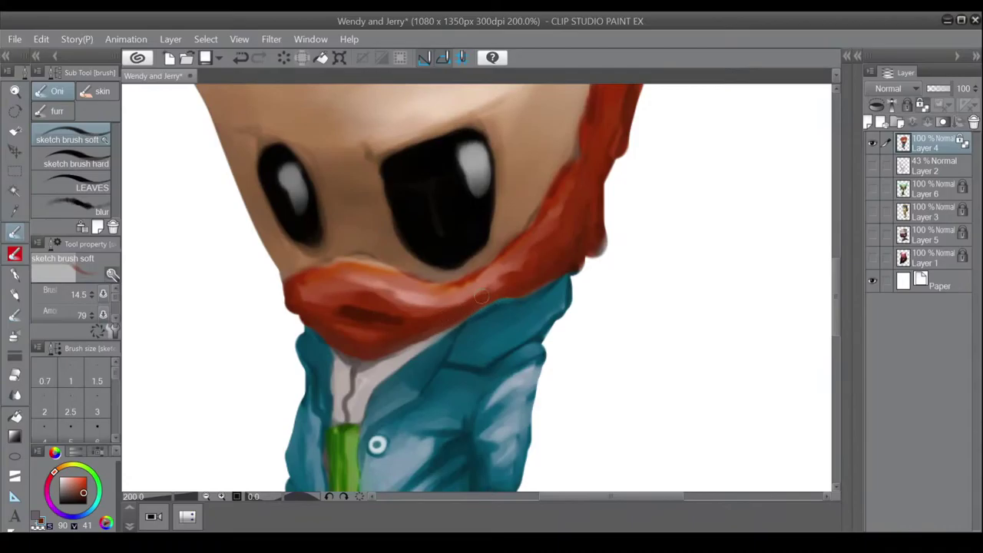
Paint a thin frowning mouth line in the beard with black sampled from the eye, using a smaller brush.
{"action": "left_click", "coordinate": [423, 240], "text": "alt"}
{"action": "key", "text": "bracketleft"}
{"action": "key", "text": "bracketleft"}
{"action": "key", "text": "bracketleft"}
{"action": "mouse_move", "coordinate": [342, 311]}
{"action": "left_mouse_down"}
{"action": "mouse_move", "coordinate": [404, 319]}
{"action": "mouse_move", "coordinate": [360, 311]}
{"action": "mouse_move", "coordinate": [388, 324]}
{"action": "mouse_move", "coordinate": [341, 322]}
{"action": "mouse_move", "coordinate": [386, 325]}
{"action": "mouse_move", "coordinate": [333, 335]}
{"action": "mouse_move", "coordinate": [365, 330]}
{"action": "left_mouse_up"}
Brighten the moustache above the mouth and cover its orange rim with sampled light pink of value 81 at brush size 28.2.
{"action": "left_click", "coordinate": [358, 327], "text": "alt"}
{"action": "key", "text": "bracketright"}
{"action": "key", "text": "bracketright"}
{"action": "key", "text": "bracketright"}
{"action": "key", "text": "bracketright"}
{"action": "key", "text": "bracketright"}
{"action": "key", "text": "bracketright"}
{"action": "key", "text": "bracketright"}
{"action": "left_click", "coordinate": [413, 288], "text": "alt"}
{"action": "mouse_move", "coordinate": [413, 288]}
{"action": "left_mouse_down"}
{"action": "mouse_move", "coordinate": [373, 266]}
{"action": "mouse_move", "coordinate": [326, 265]}
{"action": "left_mouse_up"}
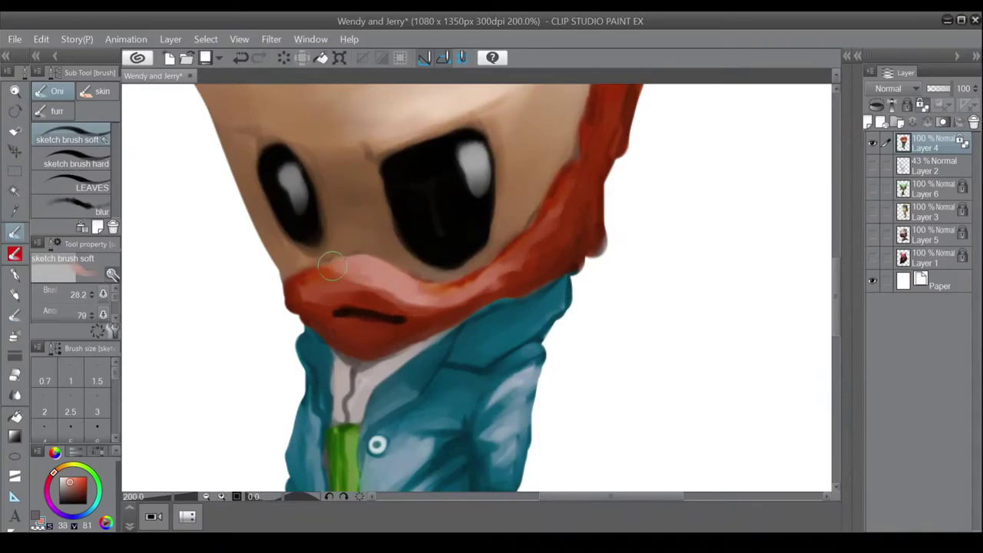
{"action": "mouse_move", "coordinate": [408, 295]}
{"action": "left_mouse_down"}
{"action": "mouse_move", "coordinate": [447, 299]}
{"action": "mouse_move", "coordinate": [418, 286]}
{"action": "mouse_move", "coordinate": [439, 290]}
{"action": "mouse_move", "coordinate": [509, 259]}
{"action": "mouse_move", "coordinate": [417, 223]}
{"action": "mouse_move", "coordinate": [477, 296]}
{"action": "mouse_move", "coordinate": [434, 336]}
{"action": "left_mouse_up"}
Refine the collar edge beneath the beard with sampled dark teals of value 34 and 35, reducing the brush from 13.3 to 7.0.
{"action": "scroll", "coordinate": [473, 268], "scroll_direction": "down", "scroll_amount": 3}
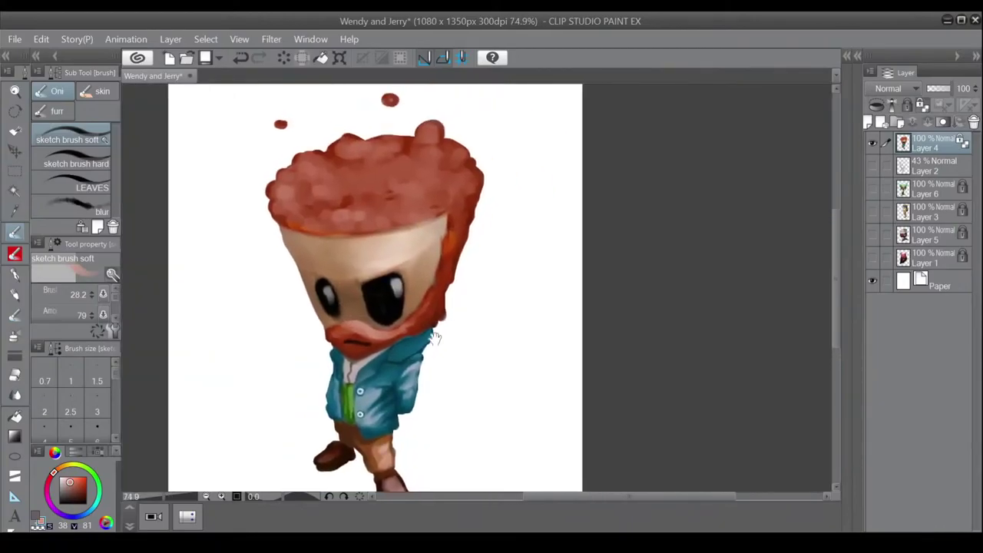
{"action": "scroll", "coordinate": [433, 342], "scroll_direction": "down", "scroll_amount": 3}
{"action": "scroll", "coordinate": [435, 370], "scroll_direction": "up", "scroll_amount": 6}
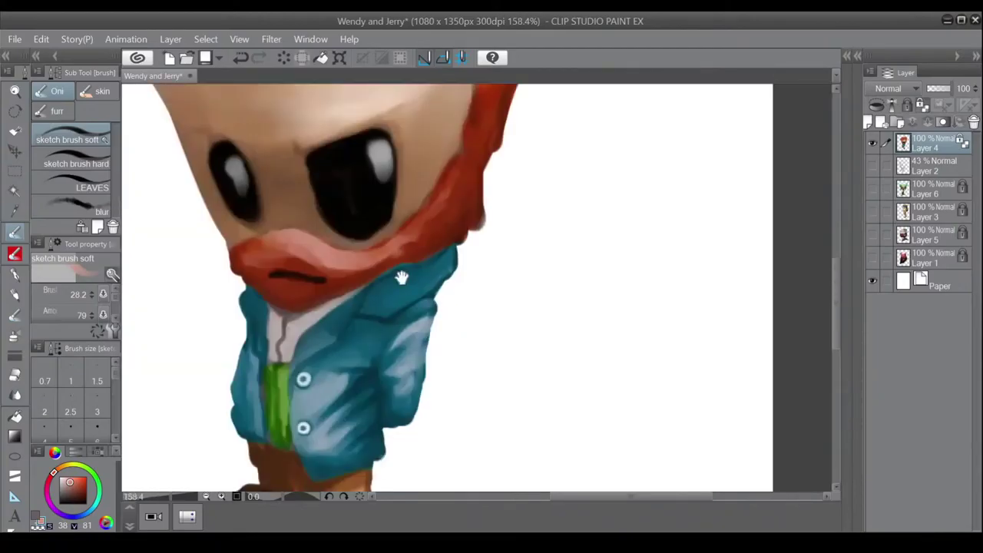
{"action": "left_click_drag", "start_coordinate": [405, 317], "coordinate": [410, 316]}
{"action": "left_click_drag", "start_coordinate": [404, 320], "coordinate": [419, 313]}
{"action": "left_click", "coordinate": [400, 320], "text": "alt"}
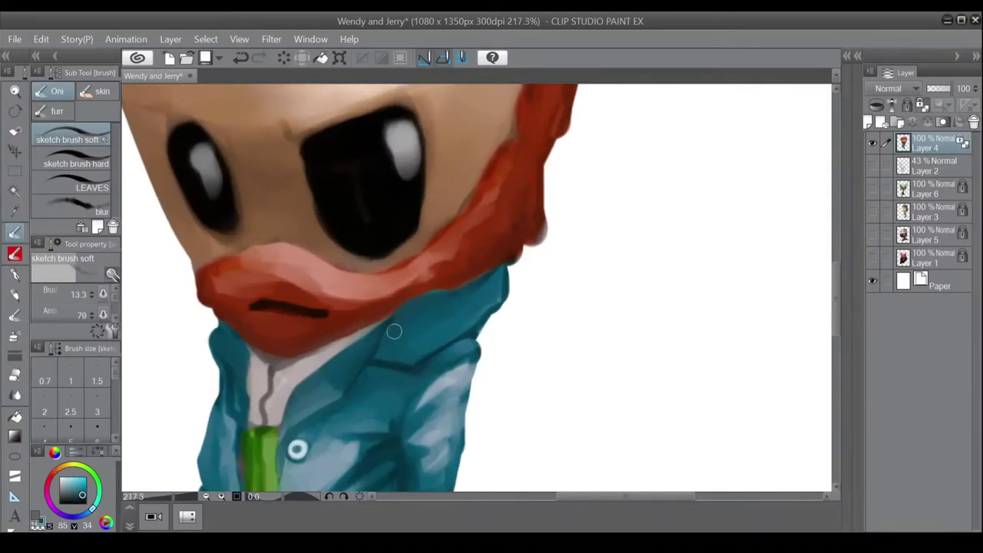
{"action": "key", "text": "bracketleft"}
{"action": "key", "text": "bracketleft"}
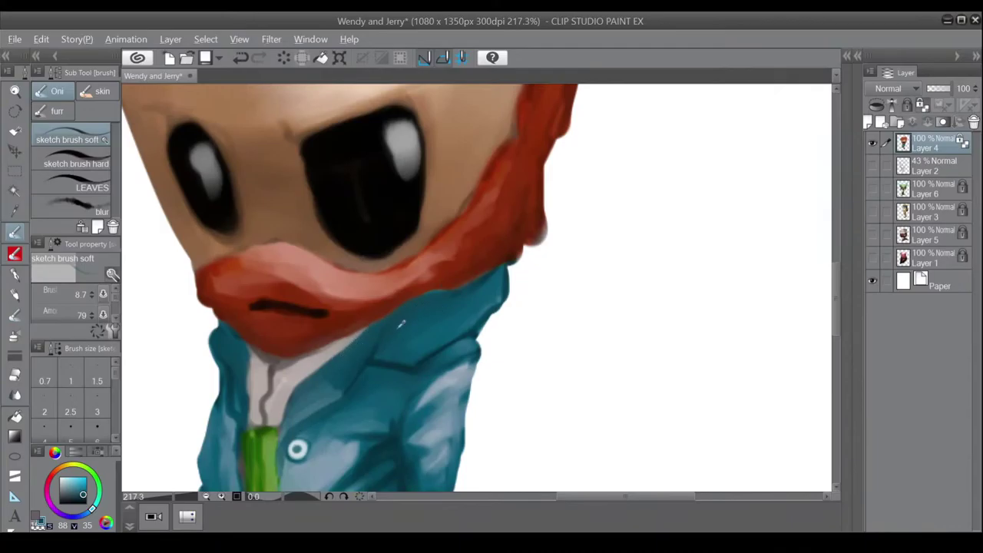
{"action": "key", "text": "bracketleft"}
Tidy the beard's edge above the collar with sampled reds, enlarging the brush to 12.3 for the dark red of saturation 95, value 43.
{"action": "left_click", "coordinate": [445, 291], "text": "alt"}
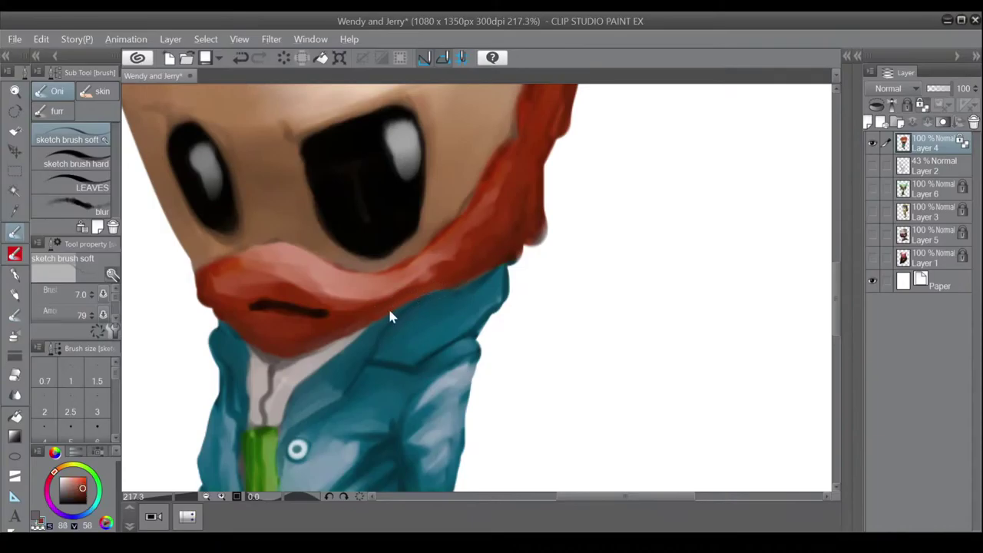
{"action": "key", "text": "bracketright"}
{"action": "key", "text": "bracketright"}
{"action": "key", "text": "bracketright"}
{"action": "key", "text": "bracketright"}
{"action": "key", "text": "bracketright"}
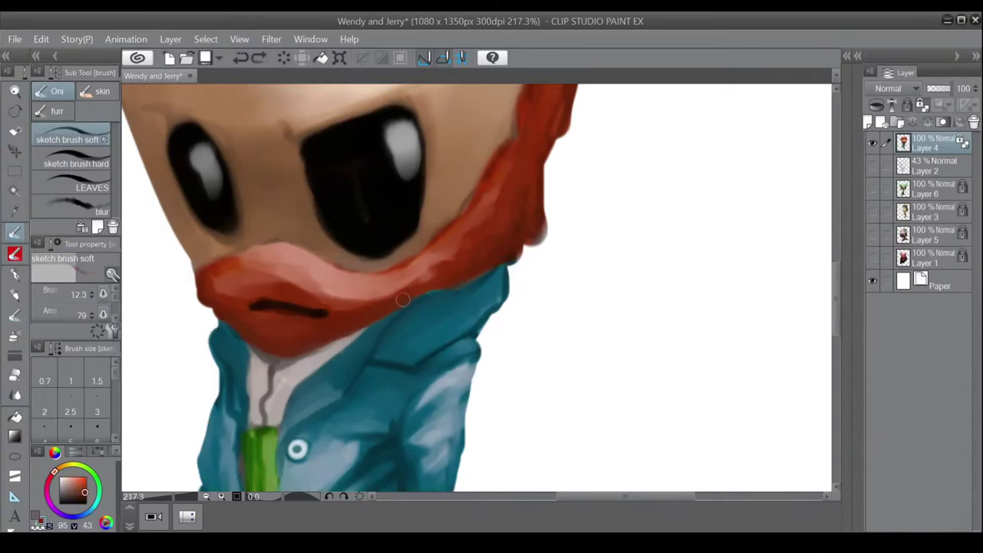
{"action": "left_click_drag", "start_coordinate": [428, 290], "coordinate": [424, 290]}
Cover the pale edge of the beard's rear tip and shade its underside with sampled dark red of saturation 89, value 36 at brush size 21.5.
{"action": "mouse_move", "coordinate": [486, 253]}
{"action": "left_mouse_down"}
{"action": "mouse_move", "coordinate": [472, 285]}
{"action": "mouse_move", "coordinate": [482, 311]}
{"action": "left_mouse_up"}
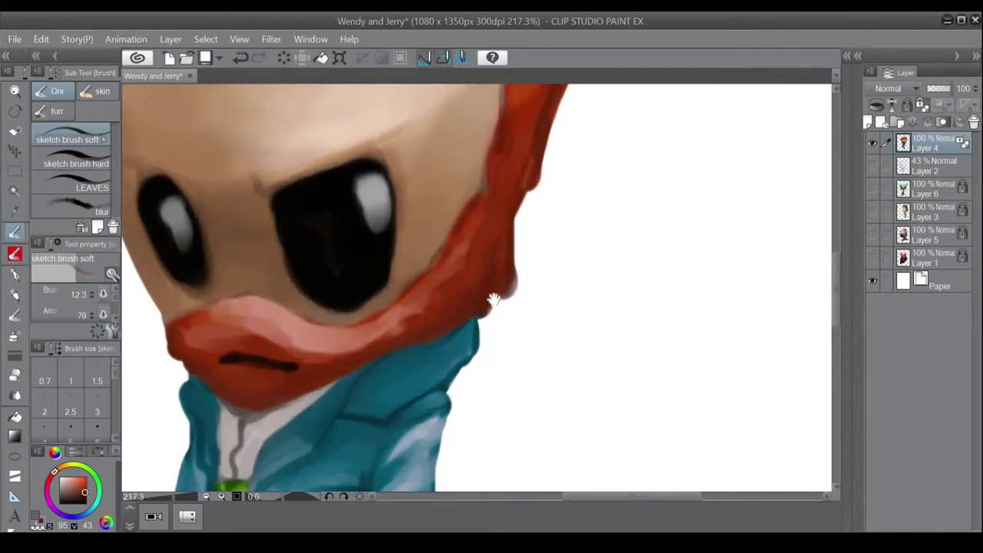
{"action": "key", "text": "bracketright"}
{"action": "left_click", "coordinate": [508, 261], "text": "alt"}
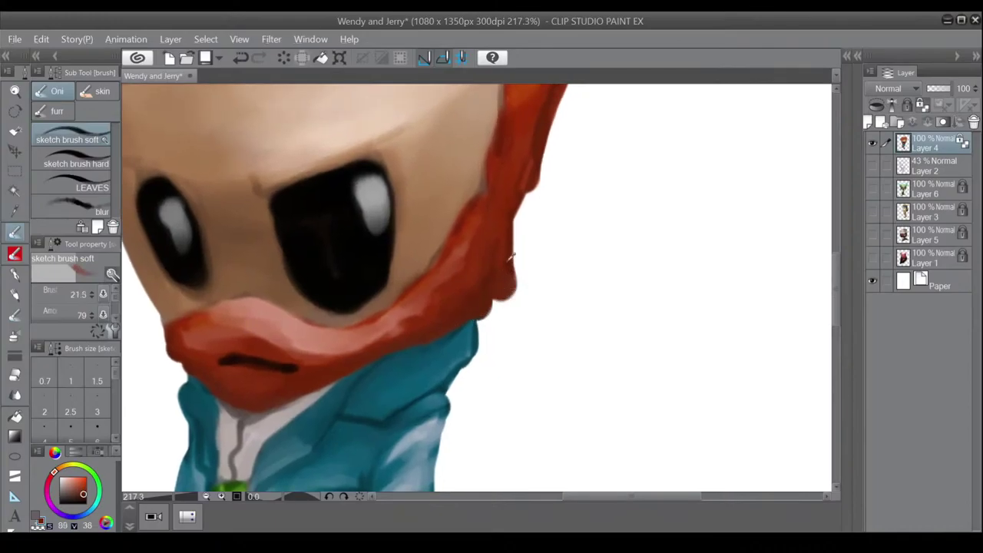
{"action": "mouse_move", "coordinate": [506, 283]}
{"action": "left_mouse_down"}
{"action": "mouse_move", "coordinate": [484, 290]}
{"action": "mouse_move", "coordinate": [489, 304]}
{"action": "mouse_move", "coordinate": [465, 313]}
{"action": "mouse_move", "coordinate": [436, 302]}
{"action": "mouse_move", "coordinate": [432, 283]}
{"action": "mouse_move", "coordinate": [388, 339]}
{"action": "left_mouse_up"}
{"action": "left_click", "coordinate": [435, 301], "text": "alt"}
{"action": "left_click_drag", "start_coordinate": [396, 303], "coordinate": [433, 336]}
Smooth the cheek beside the beard with sampled skin tones from saturation 51, value 61 to saturation 33, value 75 at brush sizes 21.5 and 40.0.
{"action": "left_click", "coordinate": [470, 281], "text": "alt"}
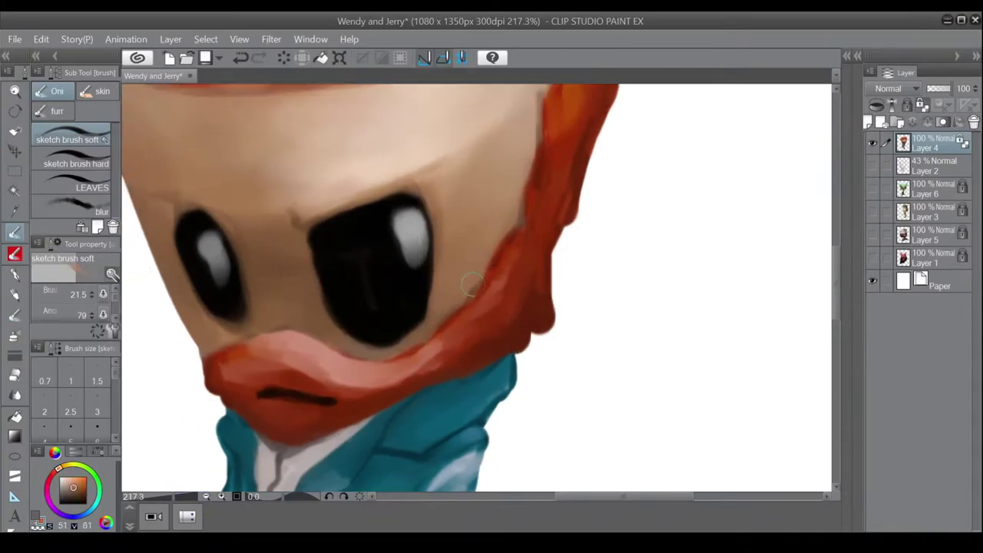
{"action": "left_click_drag", "start_coordinate": [507, 216], "coordinate": [476, 289]}
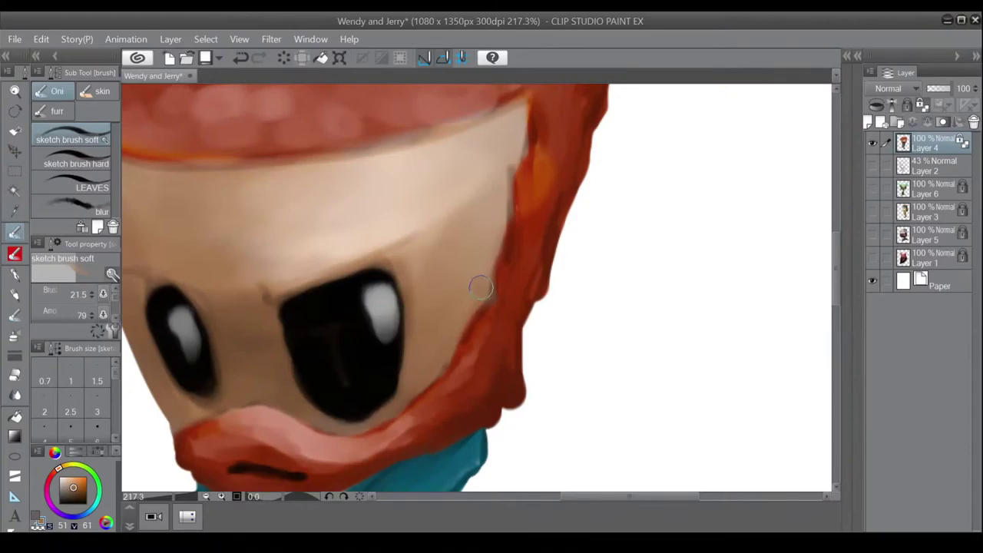
{"action": "left_click", "coordinate": [476, 293], "text": "alt"}
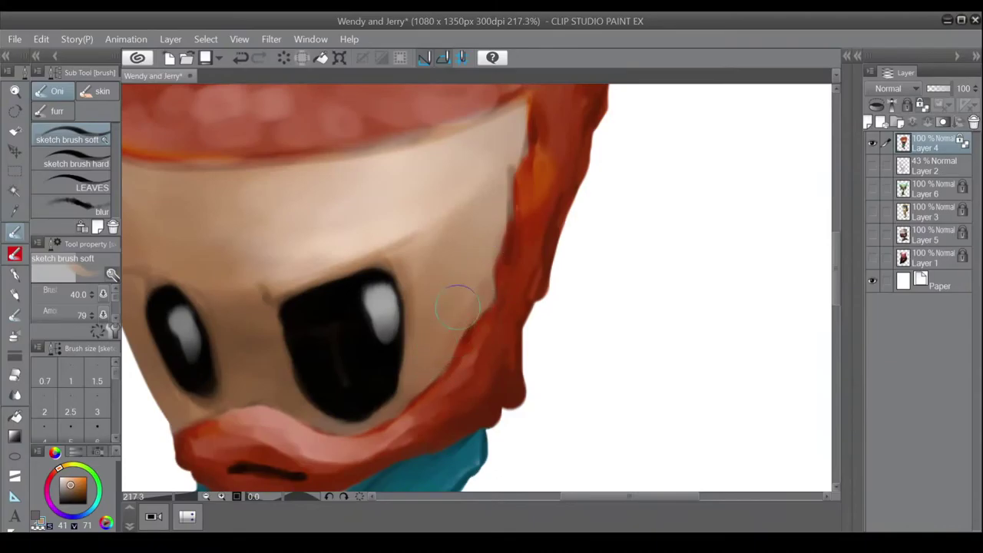
{"action": "left_click_drag", "start_coordinate": [461, 269], "coordinate": [443, 383]}
{"action": "left_click", "coordinate": [488, 265], "text": "alt"}
{"action": "left_click_drag", "start_coordinate": [486, 280], "coordinate": [484, 305]}
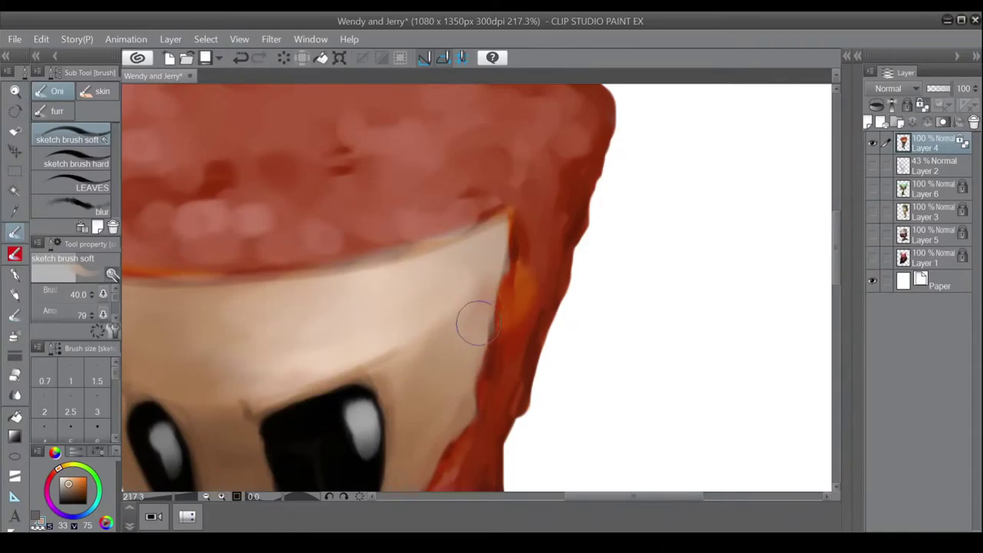
Paint over the brown outline along the forehead's upper rim with sampled pale skin of saturation 23, value 84 at brush size 30.3.
{"action": "mouse_move", "coordinate": [476, 322]}
{"action": "left_mouse_down"}
{"action": "mouse_move", "coordinate": [461, 356]}
{"action": "mouse_move", "coordinate": [484, 312]}
{"action": "mouse_move", "coordinate": [483, 344]}
{"action": "mouse_move", "coordinate": [472, 300]}
{"action": "left_mouse_up"}
{"action": "key", "text": "alt"}
{"action": "mouse_move", "coordinate": [496, 270]}
{"action": "left_mouse_down"}
{"action": "mouse_move", "coordinate": [441, 306]}
{"action": "mouse_move", "coordinate": [475, 247]}
{"action": "mouse_move", "coordinate": [452, 249]}
{"action": "mouse_move", "coordinate": [493, 232]}
{"action": "mouse_move", "coordinate": [395, 266]}
{"action": "mouse_move", "coordinate": [435, 248]}
{"action": "mouse_move", "coordinate": [414, 247]}
{"action": "mouse_move", "coordinate": [440, 254]}
{"action": "mouse_move", "coordinate": [385, 285]}
{"action": "mouse_move", "coordinate": [374, 274]}
{"action": "mouse_move", "coordinate": [465, 245]}
{"action": "mouse_move", "coordinate": [474, 252]}
{"action": "mouse_move", "coordinate": [391, 273]}
{"action": "left_mouse_up"}
{"action": "key", "text": "["}
{"action": "left_click", "coordinate": [447, 264], "text": "alt"}
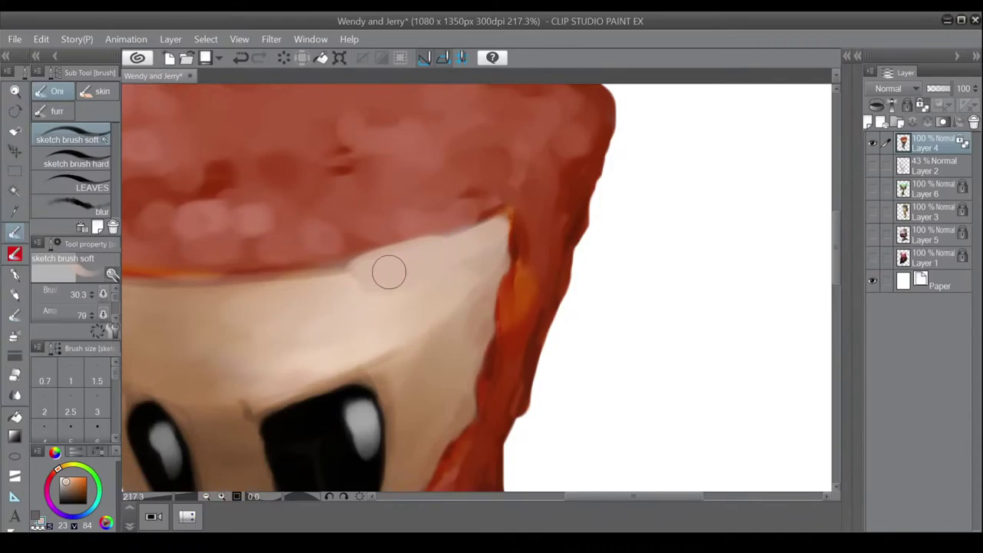
{"action": "scroll", "coordinate": [445, 311], "scroll_direction": "down", "scroll_amount": 4}
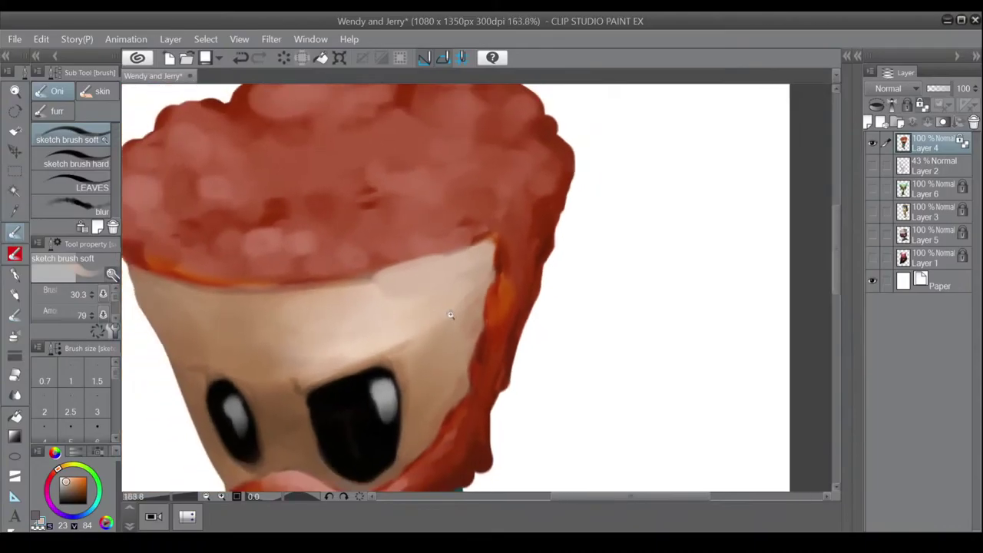
{"action": "scroll", "coordinate": [434, 315], "scroll_direction": "down", "scroll_amount": 4}
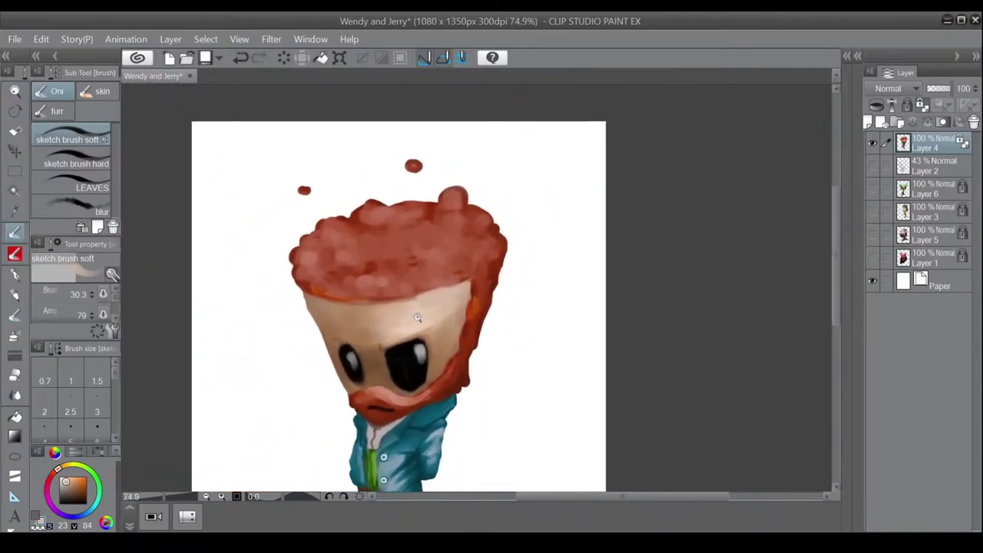
{"action": "left_click_drag", "start_coordinate": [427, 333], "coordinate": [433, 315]}
{"action": "scroll", "coordinate": [463, 310], "scroll_direction": "down", "scroll_amount": 3}
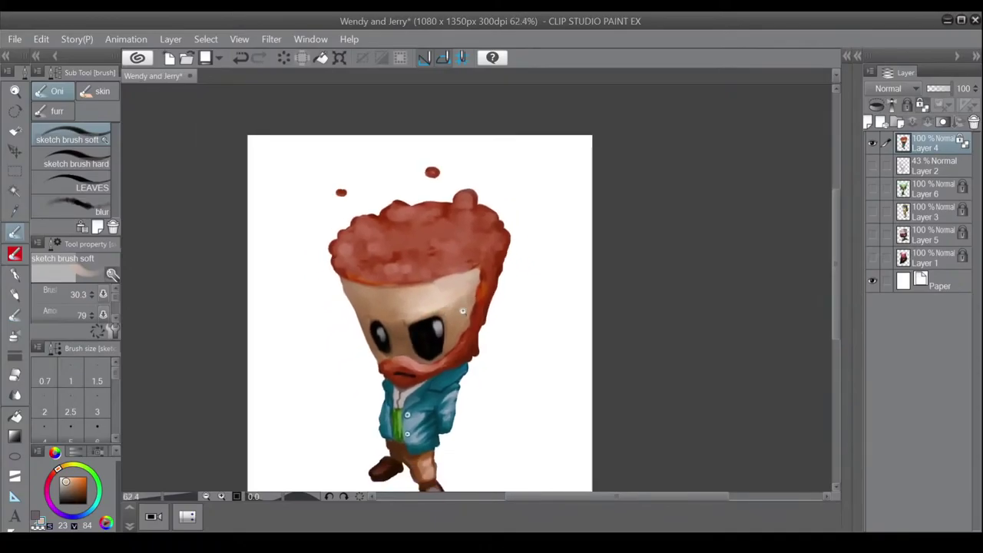
{"action": "scroll", "coordinate": [464, 310], "scroll_direction": "up", "scroll_amount": 6}
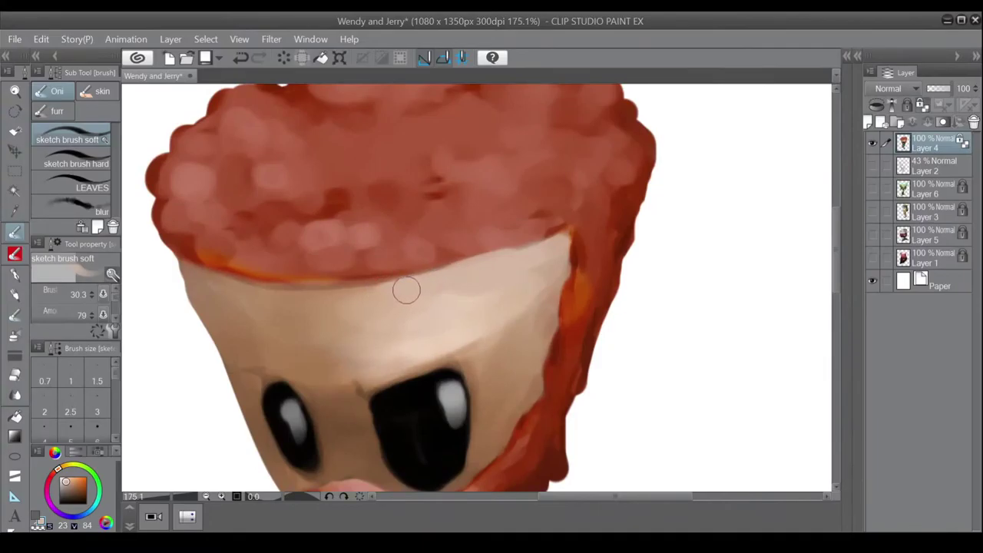
{"action": "left_click_drag", "start_coordinate": [384, 290], "coordinate": [323, 289], "text": "ctrl"}
{"action": "left_click_drag", "start_coordinate": [433, 468], "coordinate": [438, 379]}
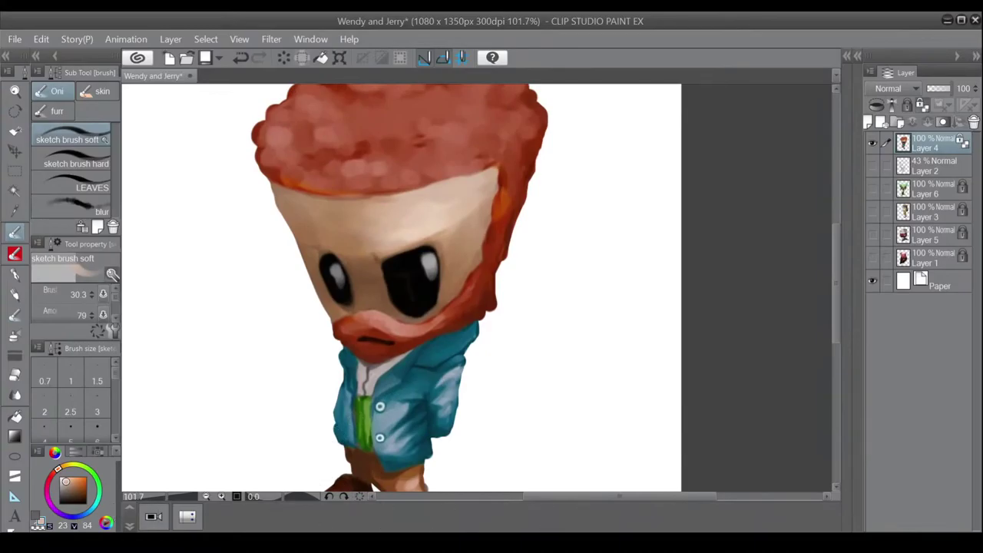
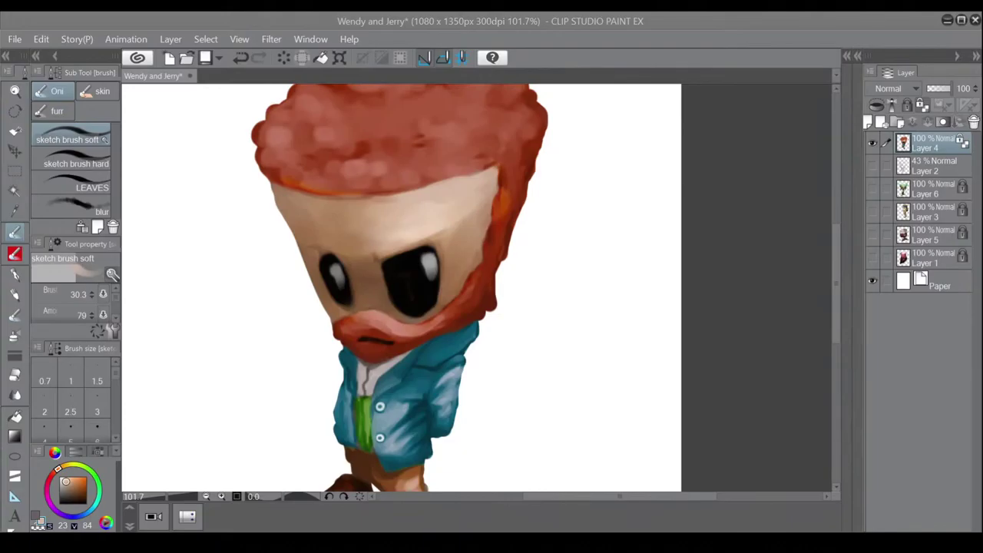
Deepen the beard's outer side beside the cheek with sampled dark red of saturation 89, value 40 at brush size 22.2.
{"action": "key", "text": "bracketleft"}
{"action": "key", "text": "bracketleft"}
{"action": "key", "text": "bracketleft"}
{"action": "left_click", "coordinate": [487, 284], "text": "alt"}
{"action": "left_click_drag", "start_coordinate": [499, 257], "coordinate": [485, 312]}
Touch up the jacket's collar beneath the beard with sampled teal of saturation 89, value 40 at brush size 22.2.
{"action": "left_click_drag", "start_coordinate": [440, 354], "coordinate": [461, 348]}
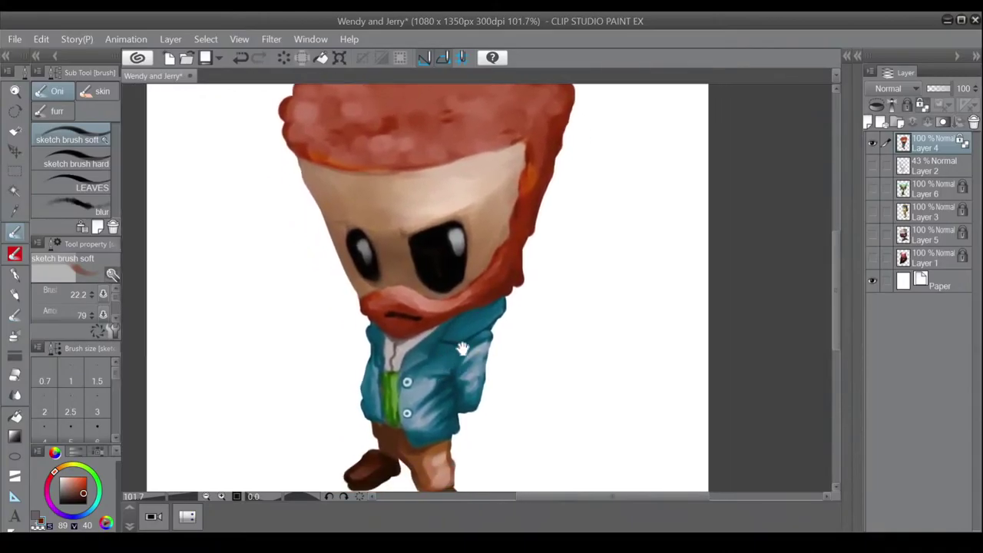
{"action": "left_click", "coordinate": [493, 311], "text": "alt"}
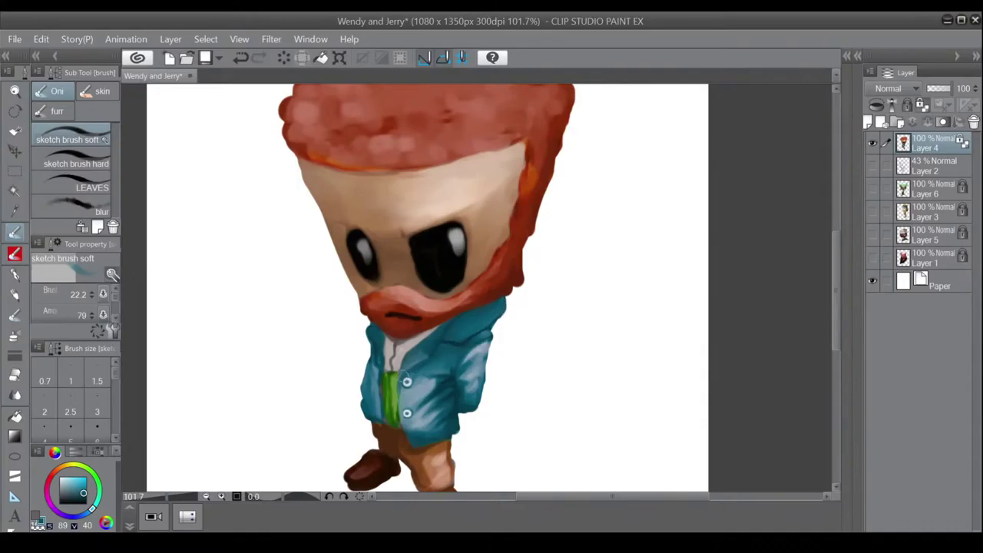
{"action": "mouse_move", "coordinate": [387, 346]}
{"action": "left_mouse_down"}
{"action": "mouse_move", "coordinate": [460, 370]}
{"action": "mouse_move", "coordinate": [432, 376]}
{"action": "mouse_move", "coordinate": [381, 357]}
{"action": "mouse_move", "coordinate": [376, 381]}
{"action": "mouse_move", "coordinate": [374, 337]}
{"action": "mouse_move", "coordinate": [378, 371]}
{"action": "mouse_move", "coordinate": [362, 333]}
{"action": "mouse_move", "coordinate": [355, 372]}
{"action": "mouse_move", "coordinate": [351, 333]}
{"action": "left_mouse_up"}
Shade the jacket's narrow front panel on the far side of the green strip with sampled dark teal, using a smaller brush.
{"action": "left_click", "coordinate": [433, 376], "text": "alt"}
{"action": "key", "text": "bracketleft"}
{"action": "key", "text": "bracketleft"}
{"action": "key", "text": "bracketleft"}
{"action": "left_click", "coordinate": [358, 369], "text": "alt"}
{"action": "mouse_move", "coordinate": [365, 378]}
{"action": "left_mouse_down"}
{"action": "mouse_move", "coordinate": [353, 331]}
{"action": "mouse_move", "coordinate": [365, 390]}
{"action": "mouse_move", "coordinate": [339, 402]}
{"action": "mouse_move", "coordinate": [348, 428]}
{"action": "mouse_move", "coordinate": [370, 397]}
{"action": "mouse_move", "coordinate": [374, 445]}
{"action": "left_mouse_up"}
{"action": "key", "text": "bracketright"}
{"action": "key", "text": "bracketright"}
{"action": "key", "text": "bracketright"}
{"action": "key", "text": "bracketright"}
{"action": "scroll", "coordinate": [398, 399], "scroll_direction": "down", "scroll_amount": 4}
{"action": "left_click_drag", "start_coordinate": [460, 420], "coordinate": [442, 396]}
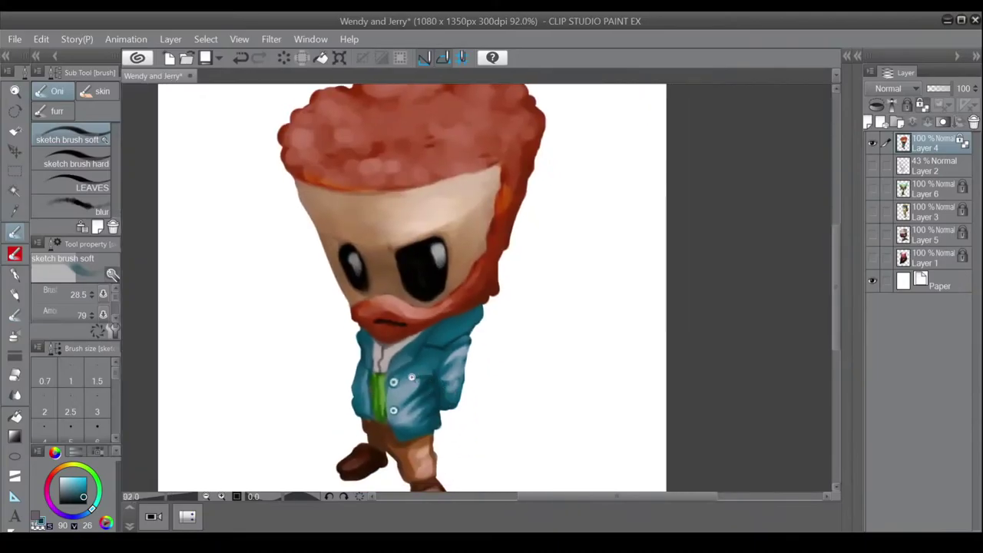
Blend the jacket's front around the upper button and lapel with sampled grey-blue of saturation 40, value 62, starting at brush size 14.5.
{"action": "scroll", "coordinate": [413, 375], "scroll_direction": "up", "scroll_amount": 4}
{"action": "key", "text": "bracketleft"}
{"action": "key", "text": "bracketleft"}
{"action": "key", "text": "bracketleft"}
{"action": "key", "text": "bracketleft"}
{"action": "left_click", "coordinate": [394, 382], "text": "alt"}
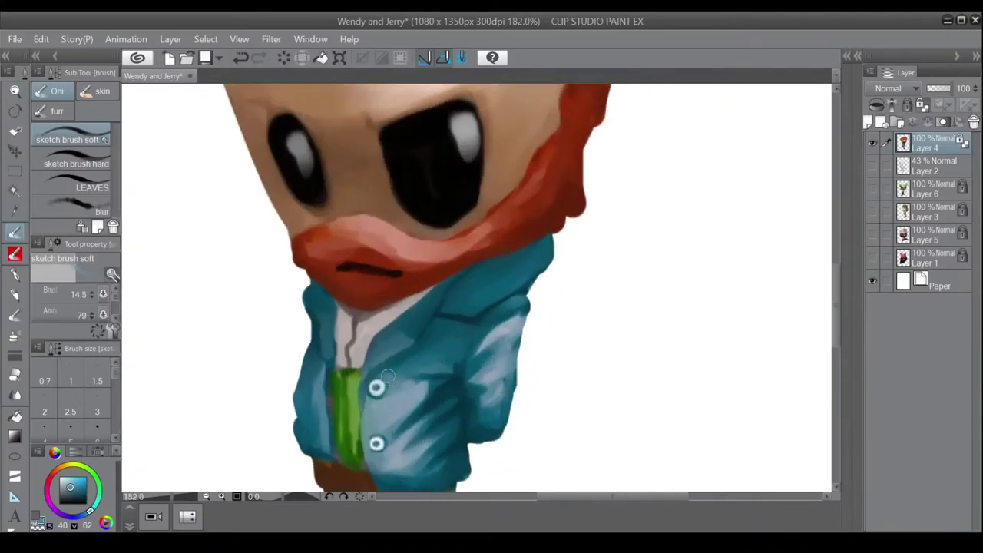
{"action": "mouse_move", "coordinate": [415, 353]}
{"action": "left_mouse_down"}
{"action": "mouse_move", "coordinate": [383, 371]}
{"action": "mouse_move", "coordinate": [419, 347]}
{"action": "mouse_move", "coordinate": [387, 373]}
{"action": "mouse_move", "coordinate": [448, 363]}
{"action": "mouse_move", "coordinate": [445, 332]}
{"action": "mouse_move", "coordinate": [436, 353]}
{"action": "mouse_move", "coordinate": [459, 357]}
{"action": "left_mouse_up"}
{"action": "key", "text": "bracketright"}
{"action": "key", "text": "bracketright"}
{"action": "key", "text": "bracketright"}
{"action": "key", "text": "bracketright"}
{"action": "key", "text": "bracketright"}
{"action": "key", "text": "bracketleft"}
{"action": "key", "text": "bracketleft"}
{"action": "key", "text": "bracketleft"}
{"action": "key", "text": "bracketleft"}
{"action": "key", "text": "bracketleft"}
{"action": "key", "text": "bracketleft"}
{"action": "key", "text": "bracketleft"}
{"action": "key", "text": "bracketleft"}
{"action": "key", "text": "bracketleft"}
{"action": "key", "text": "bracketleft"}
{"action": "key", "text": "bracketleft"}
{"action": "key", "text": "bracketleft"}
{"action": "key", "text": "bracketleft"}
{"action": "key", "text": "bracketleft"}
{"action": "key", "text": "bracketleft"}
{"action": "key", "text": "bracketleft"}
{"action": "key", "text": "bracketleft"}
{"action": "key", "text": "bracketleft"}
{"action": "key", "text": "bracketleft"}
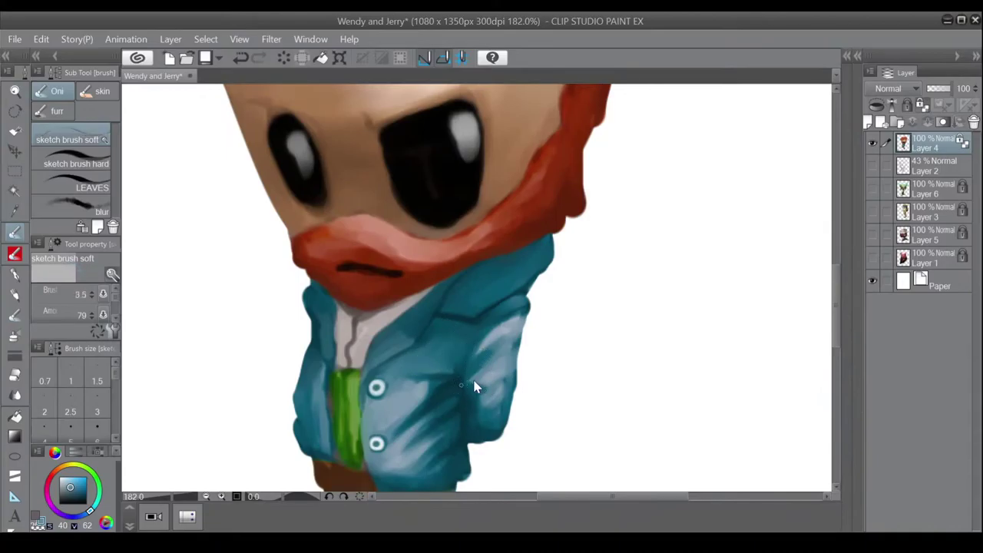
Lighten the upper part of the green strip with sampled green of saturation 58, value 58 at brush size 13.1.
{"action": "left_click", "coordinate": [355, 374], "text": "alt"}
{"action": "key", "text": "bracketright"}
{"action": "key", "text": "bracketright"}
{"action": "key", "text": "bracketright"}
{"action": "key", "text": "bracketright"}
{"action": "key", "text": "bracketright"}
{"action": "key", "text": "bracketright"}
{"action": "key", "text": "bracketright"}
{"action": "key", "text": "bracketright"}
{"action": "left_click", "coordinate": [350, 384], "text": "alt"}
{"action": "left_click_drag", "start_coordinate": [338, 375], "coordinate": [349, 373]}
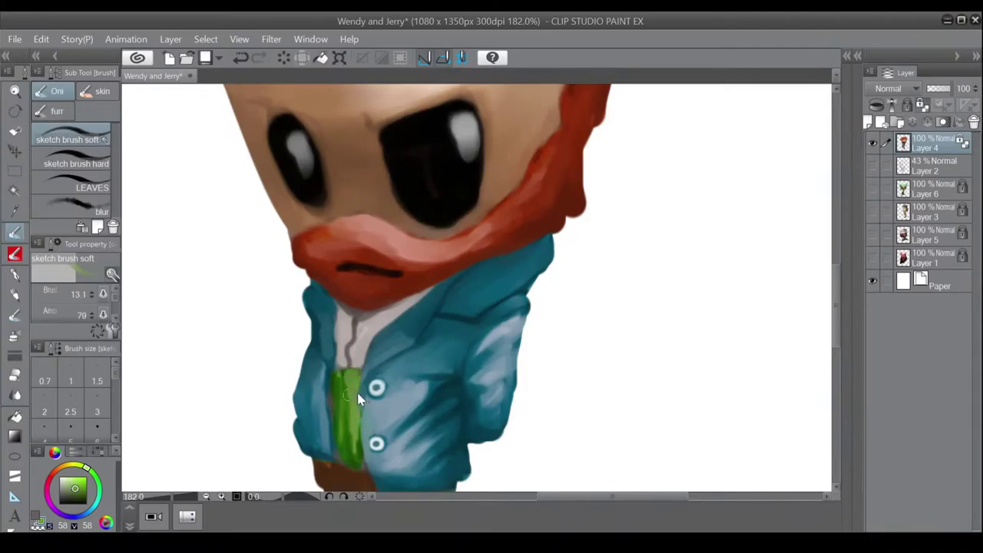
Even out the green strip down to its lower end with sampled greens, including saturation 57, value 55, at brush size 10.7.
{"action": "key", "text": "bracketleft"}
{"action": "left_click_drag", "start_coordinate": [352, 437], "coordinate": [365, 383]}
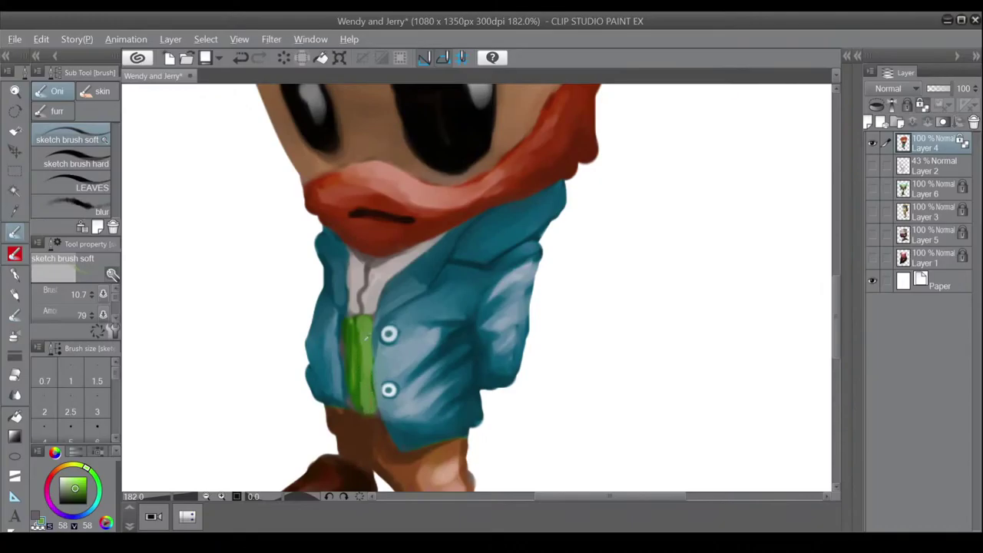
{"action": "left_click", "coordinate": [366, 338], "text": "alt"}
{"action": "mouse_move", "coordinate": [350, 325]}
{"action": "left_mouse_down"}
{"action": "mouse_move", "coordinate": [351, 396]}
{"action": "mouse_move", "coordinate": [350, 373]}
{"action": "left_mouse_up"}
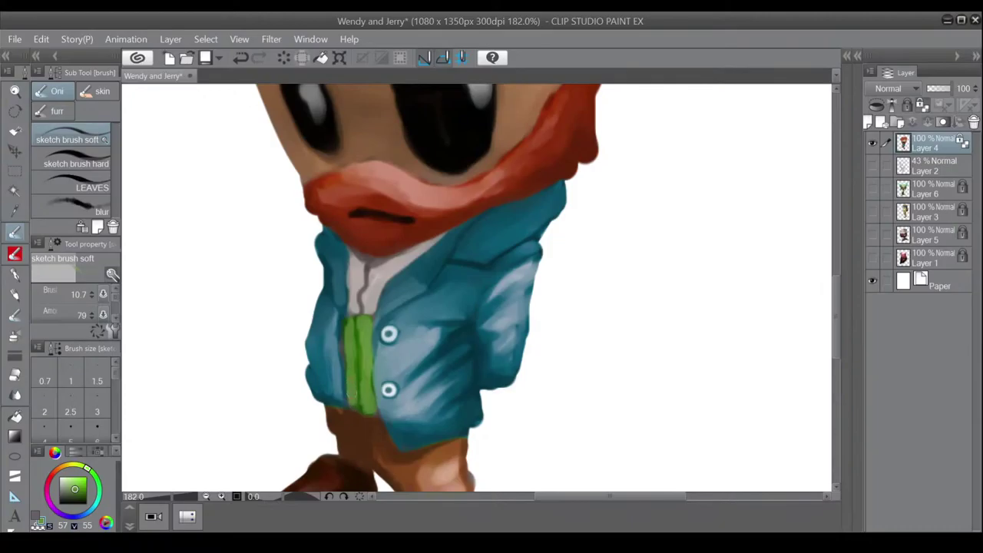
Extend the hem of the jacket's narrow front panel over the trousers with sampled teal of saturation 90, value 41 at brush size 10.7.
{"action": "left_click", "coordinate": [358, 424], "text": "alt"}
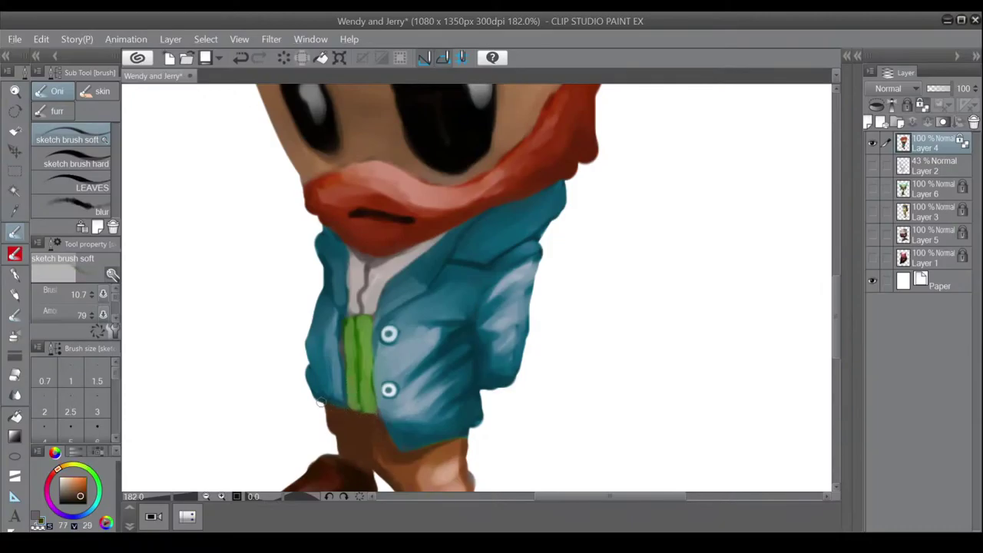
{"action": "left_click", "coordinate": [342, 386], "text": "alt"}
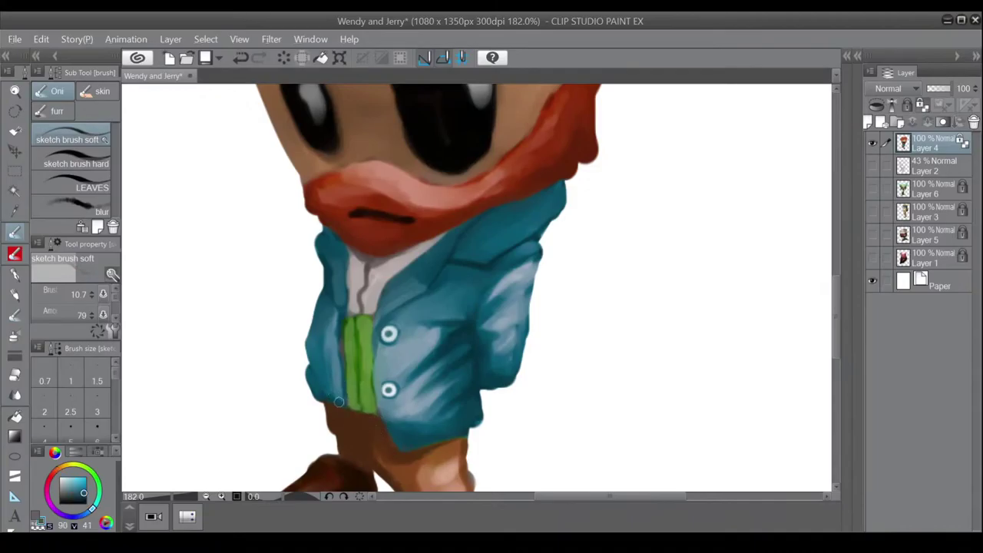
{"action": "left_click_drag", "start_coordinate": [342, 414], "coordinate": [332, 413]}
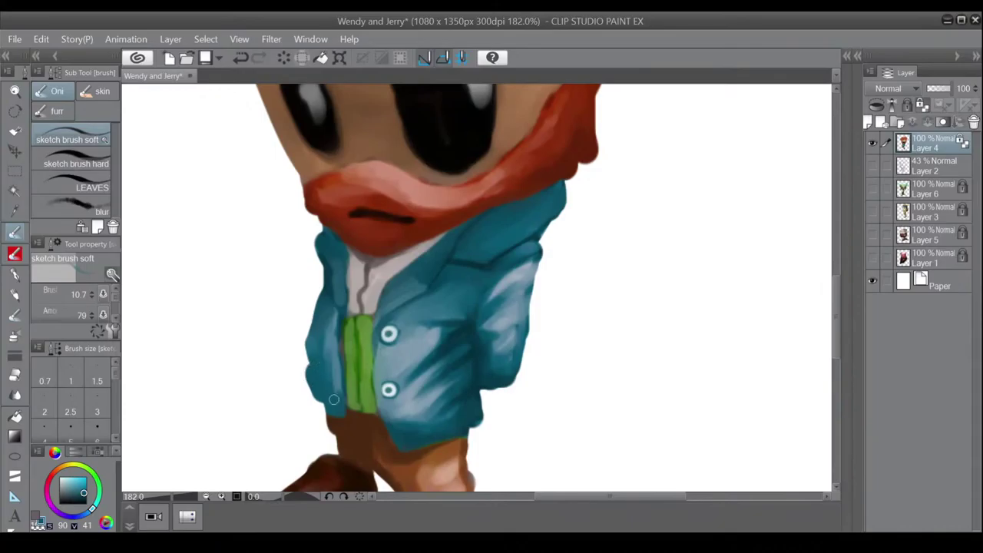
{"action": "left_click_drag", "start_coordinate": [333, 357], "coordinate": [334, 398]}
Brighten the narrow panel's edge beside the green strip with sampled teal of saturation 59, value 55 and carry it into a pointed hem.
{"action": "left_click", "coordinate": [334, 368], "text": "alt"}
{"action": "mouse_move", "coordinate": [331, 344]}
{"action": "left_mouse_down"}
{"action": "mouse_move", "coordinate": [340, 361]}
{"action": "mouse_move", "coordinate": [340, 335]}
{"action": "mouse_move", "coordinate": [343, 396]}
{"action": "left_mouse_up"}
{"action": "left_click_drag", "start_coordinate": [328, 360], "coordinate": [343, 355]}
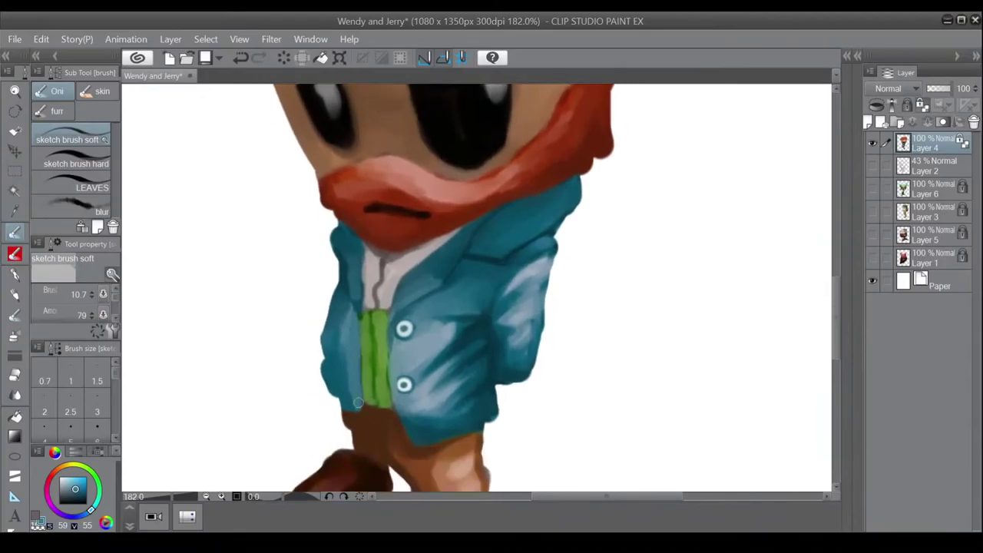
{"action": "left_click_drag", "start_coordinate": [357, 403], "coordinate": [347, 409]}
{"action": "left_click", "coordinate": [347, 411], "text": "alt"}
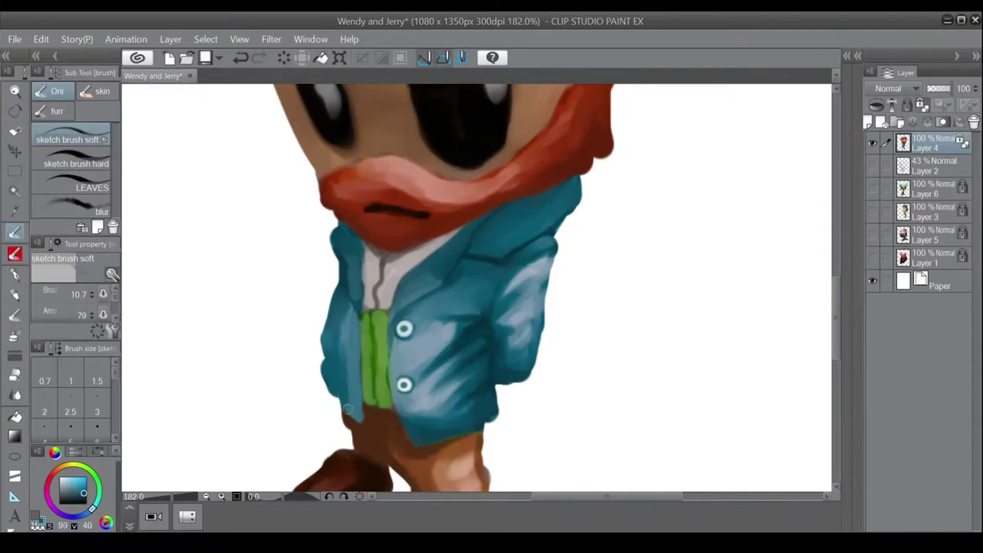
Fill out the jacket's lower outer edge on the narrow side with teal of value 40 while Layer 4's transparency is unlocked, and relock it.
{"action": "left_click_drag", "start_coordinate": [361, 306], "coordinate": [371, 347]}
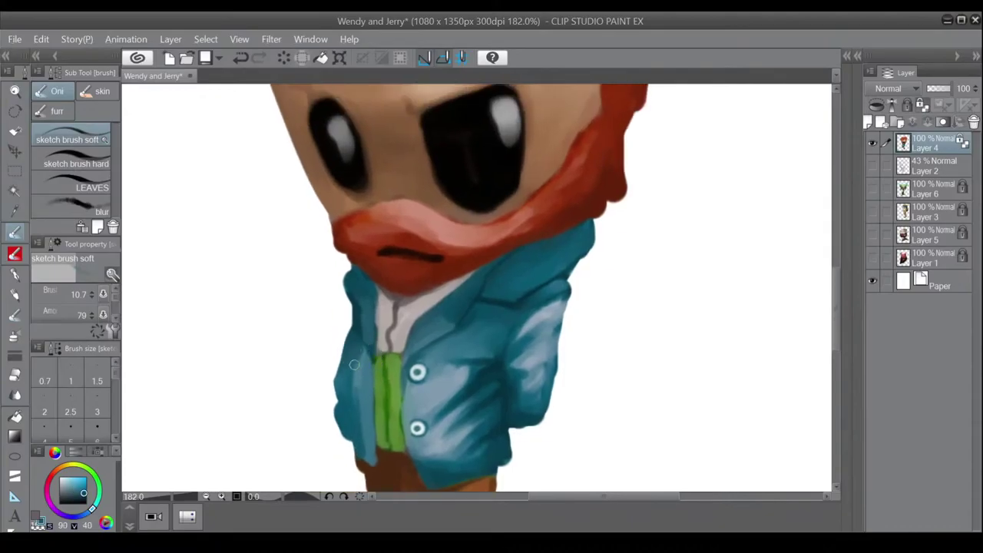
{"action": "key", "text": "bracketright"}
{"action": "key", "text": "bracketright"}
{"action": "key", "text": "bracketright"}
{"action": "key", "text": "bracketright"}
{"action": "key", "text": "bracketright"}
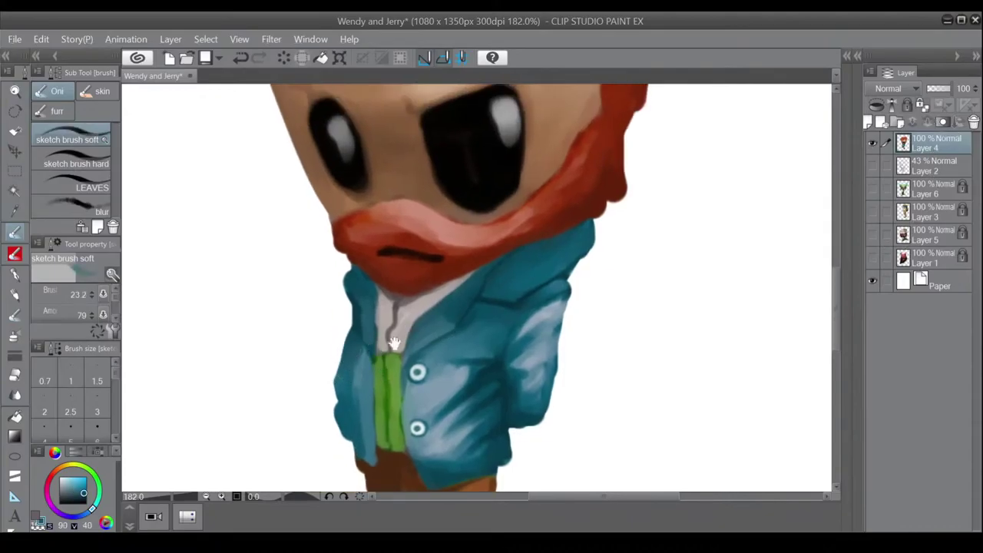
{"action": "left_click_drag", "start_coordinate": [386, 419], "coordinate": [389, 376]}
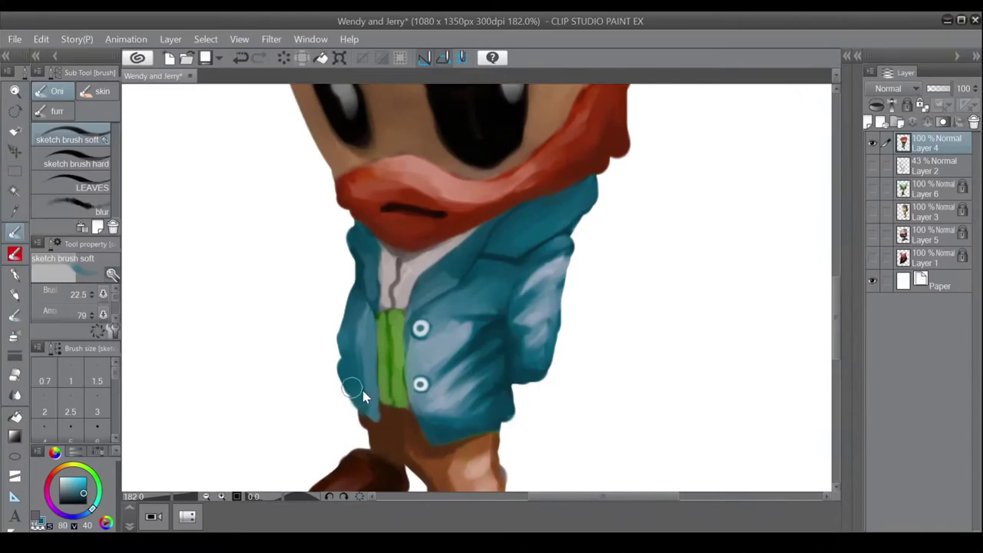
{"action": "key", "text": "bracketleft"}
{"action": "key", "text": "bracketleft"}
{"action": "key", "text": "bracketleft"}
{"action": "key", "text": "bracketleft"}
{"action": "mouse_move", "coordinate": [347, 387]}
{"action": "left_mouse_down"}
{"action": "mouse_move", "coordinate": [337, 338]}
{"action": "mouse_move", "coordinate": [339, 397]}
{"action": "mouse_move", "coordinate": [339, 388]}
{"action": "mouse_move", "coordinate": [352, 393]}
{"action": "mouse_move", "coordinate": [350, 380]}
{"action": "mouse_move", "coordinate": [348, 395]}
{"action": "mouse_move", "coordinate": [366, 412]}
{"action": "left_mouse_up"}
{"action": "key", "text": "c"}
{"action": "key", "text": "c"}
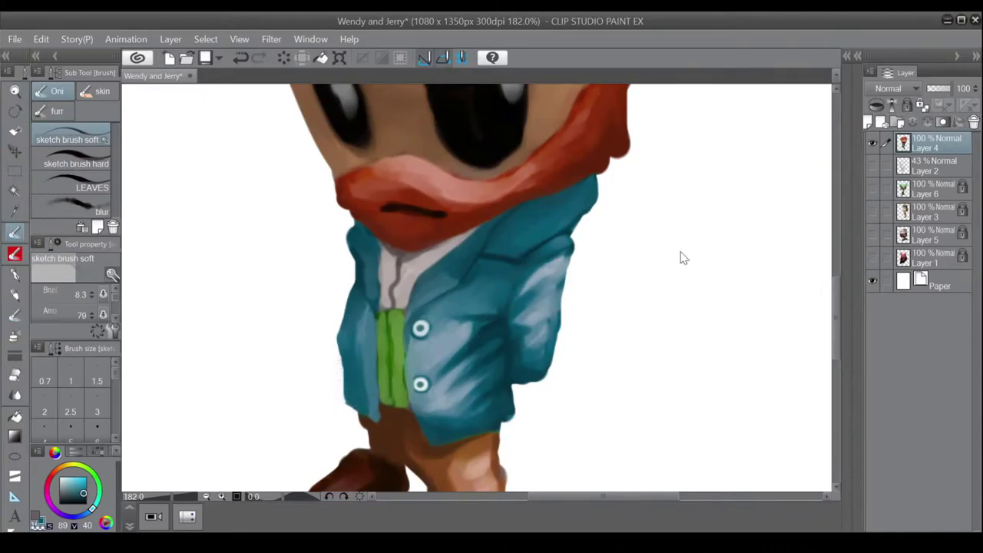
{"action": "left_click", "coordinate": [922, 106]}
Cover the orange rim beneath the jacket's wide front hem with sampled browns, using a brush of about size 19.
{"action": "key", "text": "]"}
{"action": "key", "text": "]"}
{"action": "key", "text": "]"}
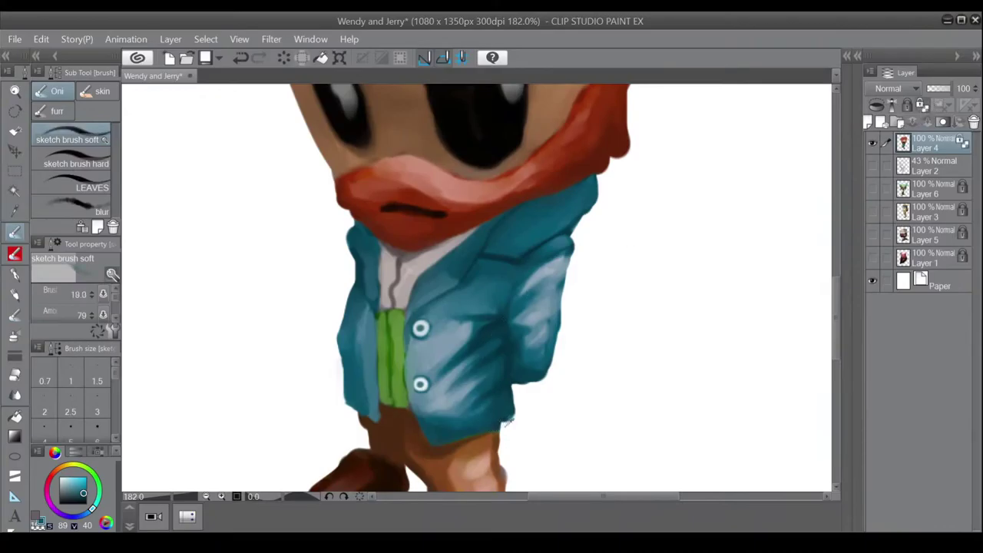
{"action": "left_click", "coordinate": [502, 415], "text": "alt"}
{"action": "left_click", "coordinate": [489, 443], "text": "alt"}
{"action": "key", "text": "bracketright"}
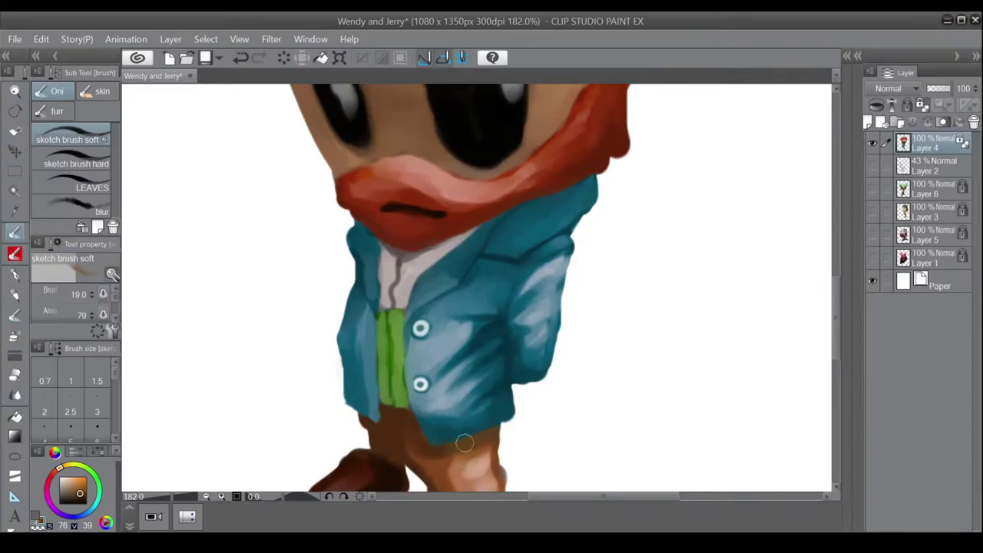
{"action": "key", "text": "ctrl+z"}
{"action": "left_click", "coordinate": [440, 453], "text": "alt"}
{"action": "mouse_move", "coordinate": [459, 446]}
{"action": "left_mouse_down"}
{"action": "mouse_move", "coordinate": [501, 430]}
{"action": "mouse_move", "coordinate": [439, 457]}
{"action": "mouse_move", "coordinate": [408, 438]}
{"action": "mouse_move", "coordinate": [401, 447]}
{"action": "mouse_move", "coordinate": [415, 450]}
{"action": "mouse_move", "coordinate": [424, 393]}
{"action": "mouse_move", "coordinate": [429, 421]}
{"action": "mouse_move", "coordinate": [413, 410]}
{"action": "mouse_move", "coordinate": [441, 441]}
{"action": "mouse_move", "coordinate": [431, 432]}
{"action": "mouse_move", "coordinate": [472, 438]}
{"action": "left_mouse_up"}
Lighten the outer side of the lower trouser leg above the near shoe with sampled tan of saturation 42, value 76 at brush size 11.1.
{"action": "key", "text": "bracketleft"}
{"action": "key", "text": "bracketleft"}
{"action": "key", "text": "bracketleft"}
{"action": "key", "text": "bracketleft"}
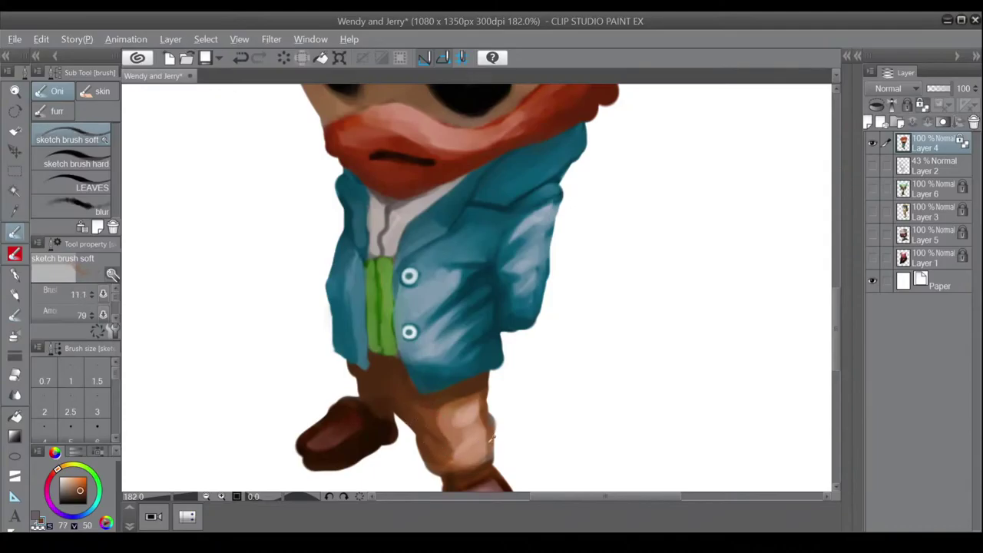
{"action": "left_click", "coordinate": [489, 442], "text": "alt"}
{"action": "left_click_drag", "start_coordinate": [468, 456], "coordinate": [495, 446]}
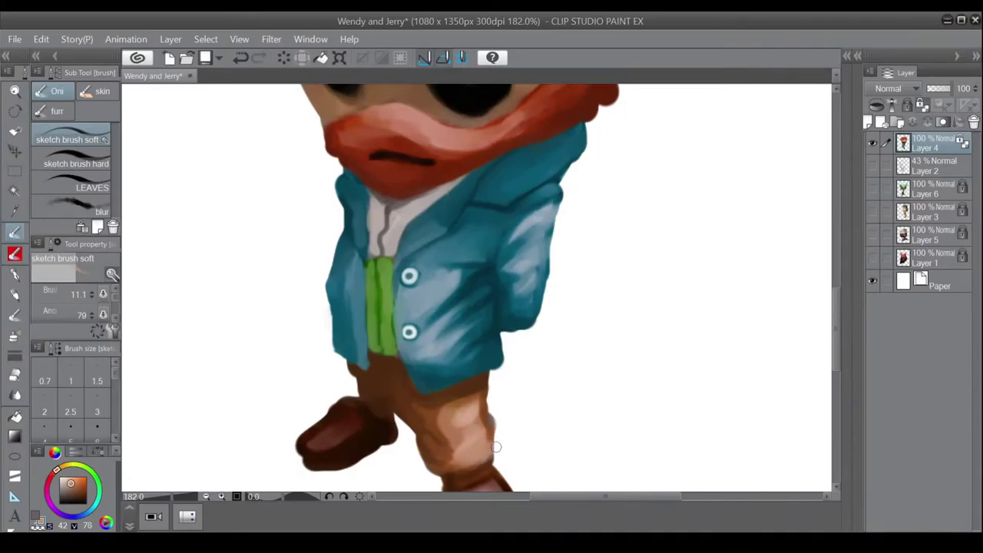
Paint fold creases in the lower trouser leg with sampled brown of saturation 75, value 53 and tan of saturation 42, value 75.
{"action": "left_click", "coordinate": [454, 463], "text": "alt"}
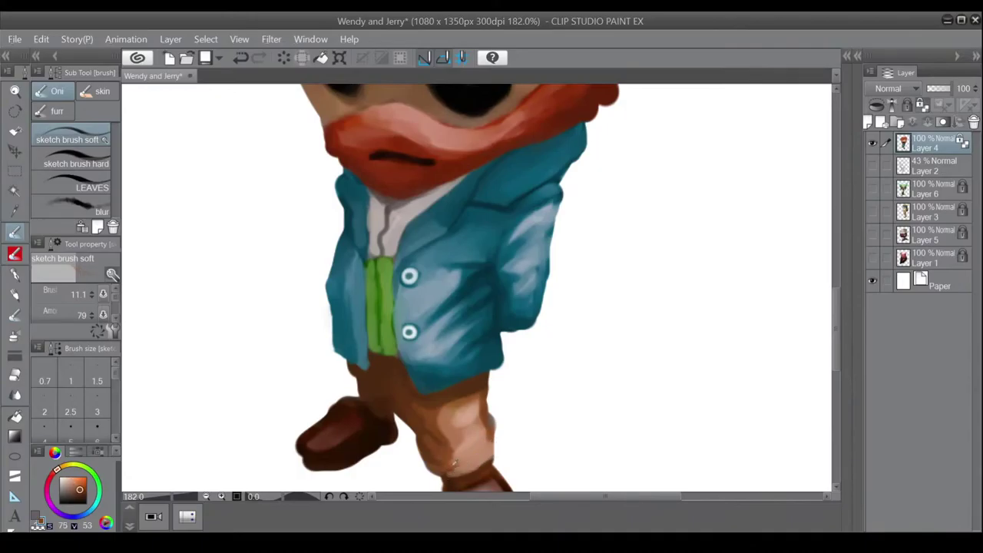
{"action": "mouse_move", "coordinate": [439, 453]}
{"action": "left_mouse_down"}
{"action": "mouse_move", "coordinate": [469, 468]}
{"action": "mouse_move", "coordinate": [487, 428]}
{"action": "mouse_move", "coordinate": [466, 437]}
{"action": "left_mouse_up"}
{"action": "left_click", "coordinate": [492, 455], "text": "alt"}
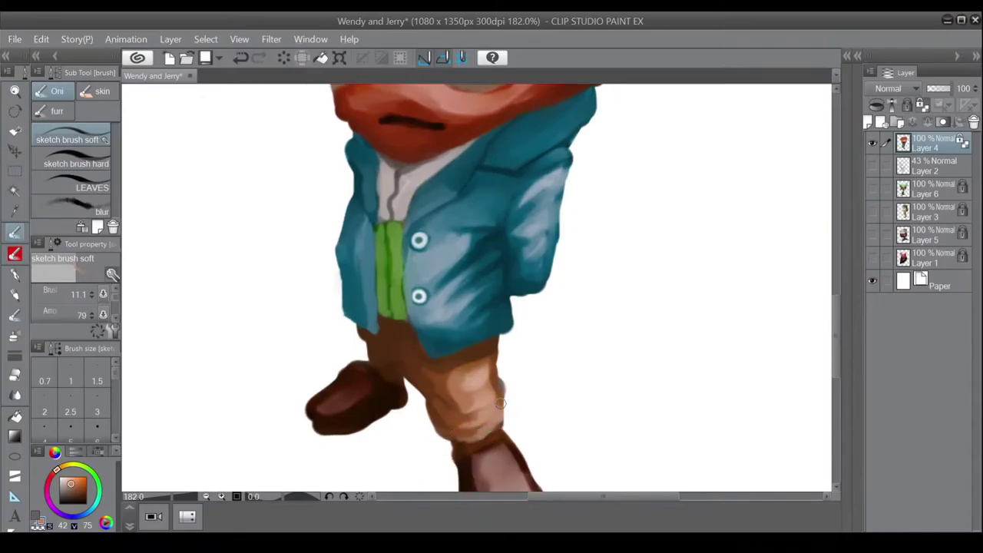
{"action": "left_click_drag", "start_coordinate": [493, 409], "coordinate": [497, 408]}
{"action": "mouse_move", "coordinate": [492, 401]}
{"action": "left_mouse_down"}
{"action": "mouse_move", "coordinate": [469, 391]}
{"action": "mouse_move", "coordinate": [477, 398]}
{"action": "mouse_move", "coordinate": [501, 377]}
{"action": "mouse_move", "coordinate": [500, 363]}
{"action": "mouse_move", "coordinate": [485, 365]}
{"action": "mouse_move", "coordinate": [495, 360]}
{"action": "mouse_move", "coordinate": [494, 375]}
{"action": "mouse_move", "coordinate": [490, 356]}
{"action": "mouse_move", "coordinate": [500, 346]}
{"action": "mouse_move", "coordinate": [507, 358]}
{"action": "mouse_move", "coordinate": [490, 356]}
{"action": "mouse_move", "coordinate": [506, 374]}
{"action": "mouse_move", "coordinate": [497, 365]}
{"action": "mouse_move", "coordinate": [466, 394]}
{"action": "mouse_move", "coordinate": [497, 370]}
{"action": "mouse_move", "coordinate": [474, 389]}
{"action": "mouse_move", "coordinate": [489, 385]}
{"action": "mouse_move", "coordinate": [496, 356]}
{"action": "mouse_move", "coordinate": [443, 381]}
{"action": "mouse_move", "coordinate": [451, 391]}
{"action": "mouse_move", "coordinate": [436, 389]}
{"action": "mouse_move", "coordinate": [469, 398]}
{"action": "mouse_move", "coordinate": [497, 384]}
{"action": "mouse_move", "coordinate": [421, 372]}
{"action": "mouse_move", "coordinate": [446, 381]}
{"action": "mouse_move", "coordinate": [484, 358]}
{"action": "mouse_move", "coordinate": [491, 387]}
{"action": "mouse_move", "coordinate": [465, 403]}
{"action": "mouse_move", "coordinate": [500, 389]}
{"action": "mouse_move", "coordinate": [468, 378]}
{"action": "mouse_move", "coordinate": [477, 374]}
{"action": "mouse_move", "coordinate": [492, 399]}
{"action": "mouse_move", "coordinate": [498, 393]}
{"action": "mouse_move", "coordinate": [461, 407]}
{"action": "mouse_move", "coordinate": [475, 407]}
{"action": "mouse_move", "coordinate": [443, 402]}
{"action": "mouse_move", "coordinate": [507, 407]}
{"action": "mouse_move", "coordinate": [453, 418]}
{"action": "left_mouse_up"}
Blend the near trouser leg's folds and highlights with sampled tones, including light tan of saturation 35, value 81 at brush size 19.0.
{"action": "left_click", "coordinate": [476, 397], "text": "alt"}
{"action": "left_click", "coordinate": [496, 353], "text": "alt"}
{"action": "left_click", "coordinate": [447, 384], "text": "alt"}
{"action": "left_click", "coordinate": [474, 381], "text": "alt"}
{"action": "left_click", "coordinate": [476, 372], "text": "alt"}
{"action": "scroll", "coordinate": [490, 401], "scroll_direction": "down", "scroll_amount": 17}
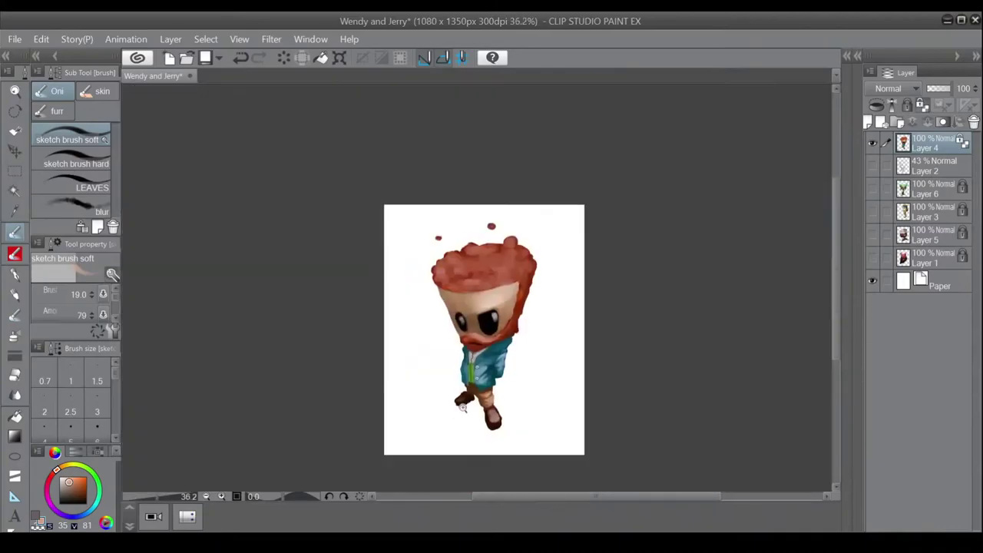
Touch up the trouser cuff just above the near shoe with sampled tan of saturation 45, value 72 at brush size 11.0.
{"action": "scroll", "coordinate": [504, 386], "scroll_direction": "up", "scroll_amount": 3}
{"action": "left_click_drag", "start_coordinate": [539, 374], "coordinate": [530, 399]}
{"action": "left_click_drag", "start_coordinate": [479, 396], "coordinate": [470, 338]}
{"action": "left_click_drag", "start_coordinate": [481, 389], "coordinate": [504, 386]}
{"action": "scroll", "coordinate": [504, 386], "scroll_direction": "up", "scroll_amount": 1}
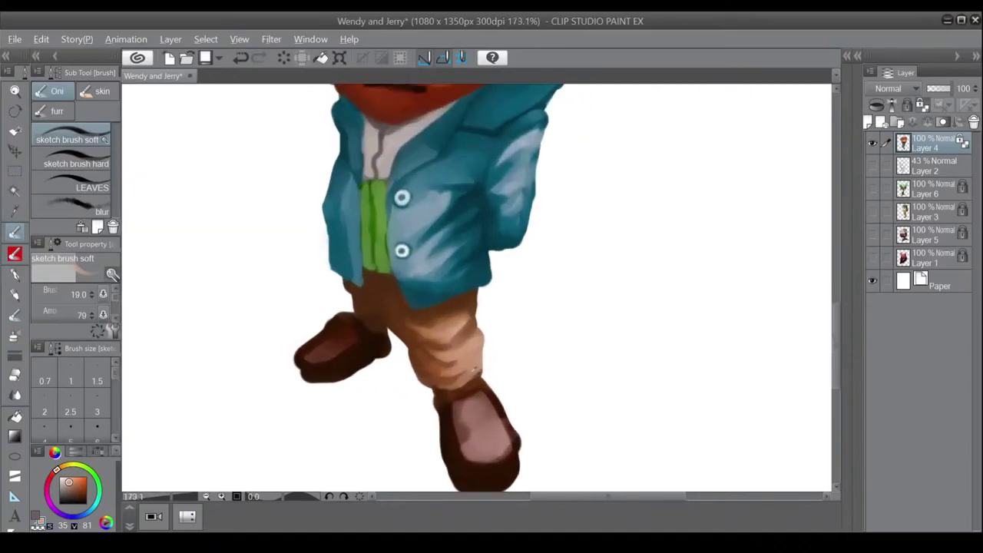
{"action": "key", "text": "bracketleft"}
{"action": "key", "text": "bracketleft"}
{"action": "key", "text": "bracketleft"}
{"action": "key", "text": "bracketleft"}
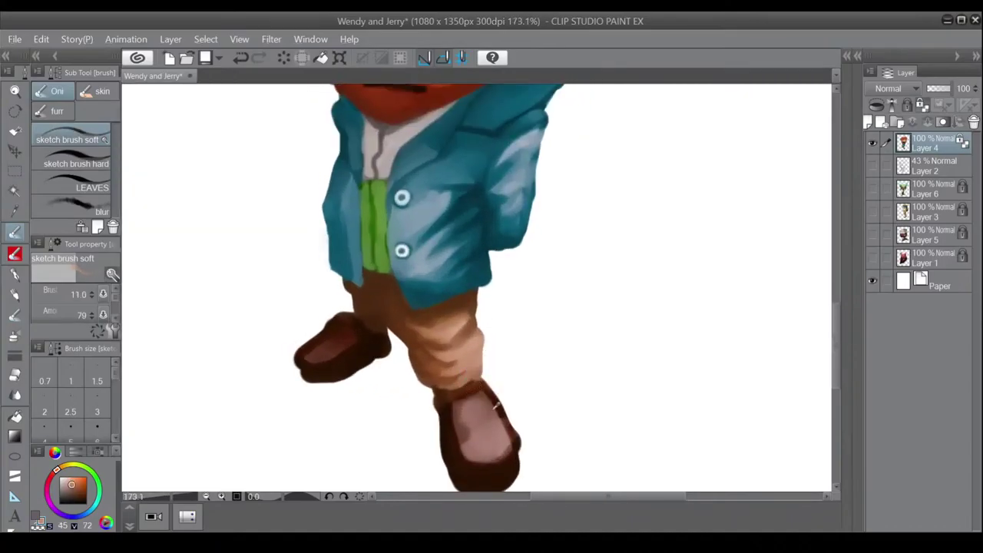
Soften the edges of the near shoe's highlight with sampled brown of saturation 61, value 37, starting at brush size 12.0.
{"action": "left_click", "coordinate": [455, 420], "text": "alt"}
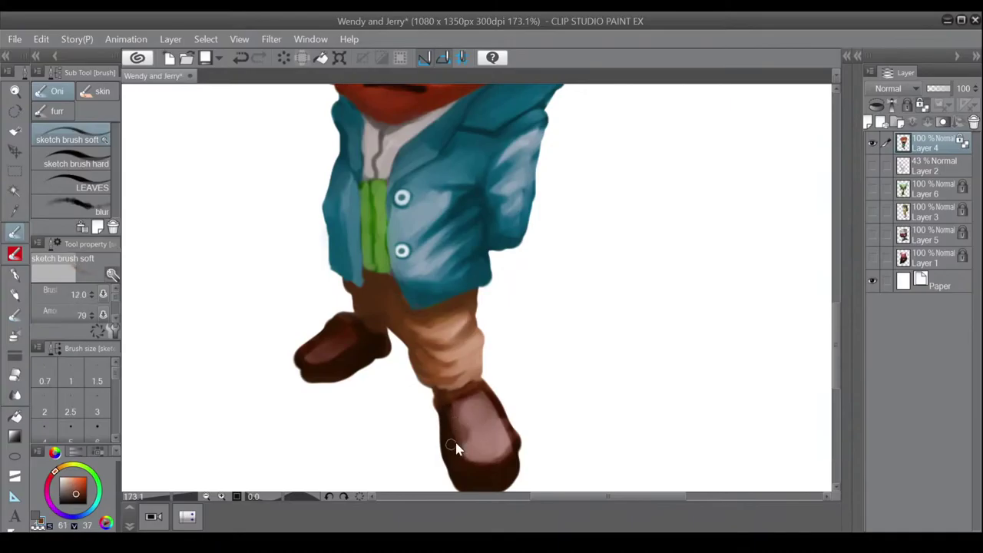
{"action": "key", "text": "bracketright"}
{"action": "key", "text": "bracketright"}
{"action": "key", "text": "bracketright"}
{"action": "key", "text": "bracketright"}
{"action": "mouse_move", "coordinate": [451, 411]}
{"action": "left_mouse_down"}
{"action": "mouse_move", "coordinate": [455, 442]}
{"action": "mouse_move", "coordinate": [480, 467]}
{"action": "mouse_move", "coordinate": [511, 455]}
{"action": "mouse_move", "coordinate": [515, 437]}
{"action": "mouse_move", "coordinate": [486, 397]}
{"action": "left_mouse_up"}
Widen the near shoe's highlight to its outer edge with sampled dusty pink of saturation 30, value 69, undoing and repainting one stroke.
{"action": "left_click", "coordinate": [507, 450], "text": "alt"}
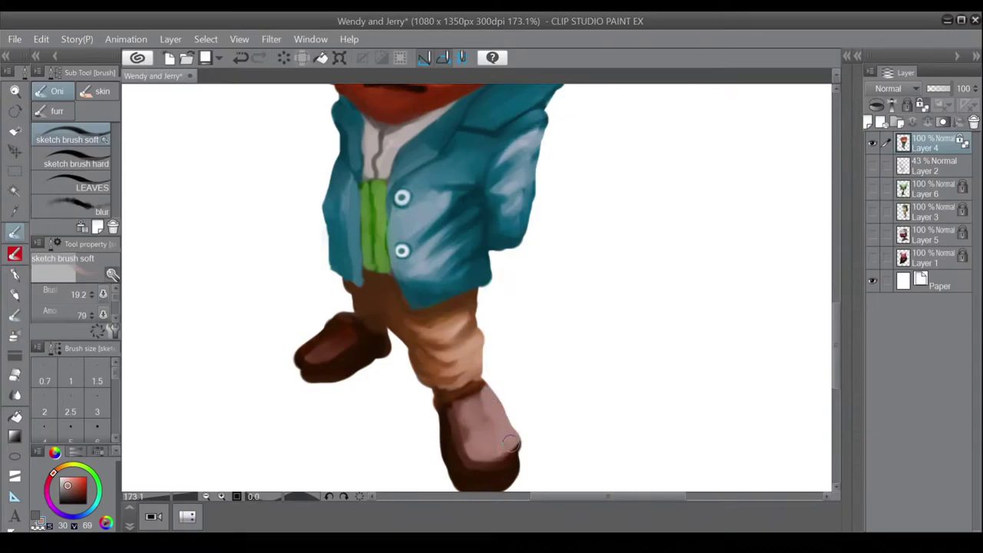
{"action": "left_click_drag", "start_coordinate": [532, 462], "coordinate": [516, 410]}
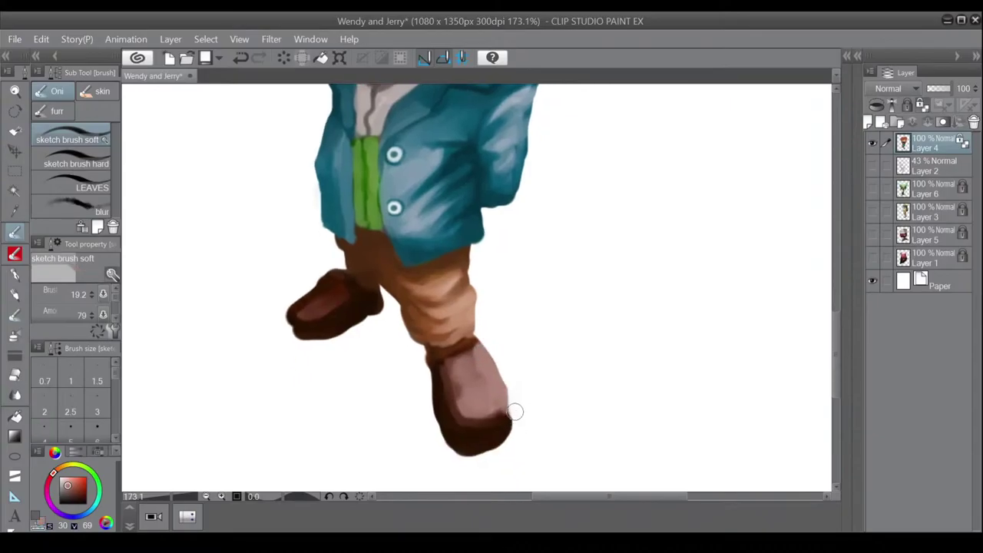
{"action": "key", "text": "ctrl+z"}
{"action": "left_click_drag", "start_coordinate": [517, 408], "coordinate": [487, 345]}
{"action": "mouse_move", "coordinate": [496, 424]}
{"action": "left_mouse_down"}
{"action": "mouse_move", "coordinate": [464, 396]}
{"action": "mouse_move", "coordinate": [492, 404]}
{"action": "mouse_move", "coordinate": [480, 402]}
{"action": "mouse_move", "coordinate": [472, 371]}
{"action": "mouse_move", "coordinate": [466, 377]}
{"action": "mouse_move", "coordinate": [483, 351]}
{"action": "mouse_move", "coordinate": [455, 358]}
{"action": "mouse_move", "coordinate": [452, 400]}
{"action": "mouse_move", "coordinate": [478, 419]}
{"action": "left_mouse_up"}
{"action": "scroll", "coordinate": [498, 392], "scroll_direction": "down", "scroll_amount": 5}
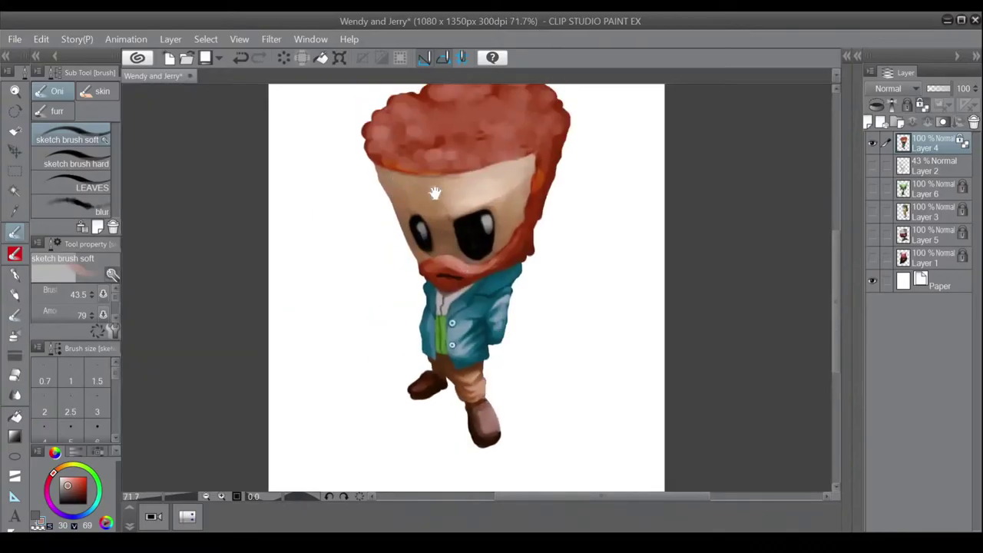
{"action": "left_click_drag", "start_coordinate": [499, 336], "coordinate": [507, 326]}
{"action": "scroll", "coordinate": [494, 316], "scroll_direction": "up", "scroll_amount": 3}
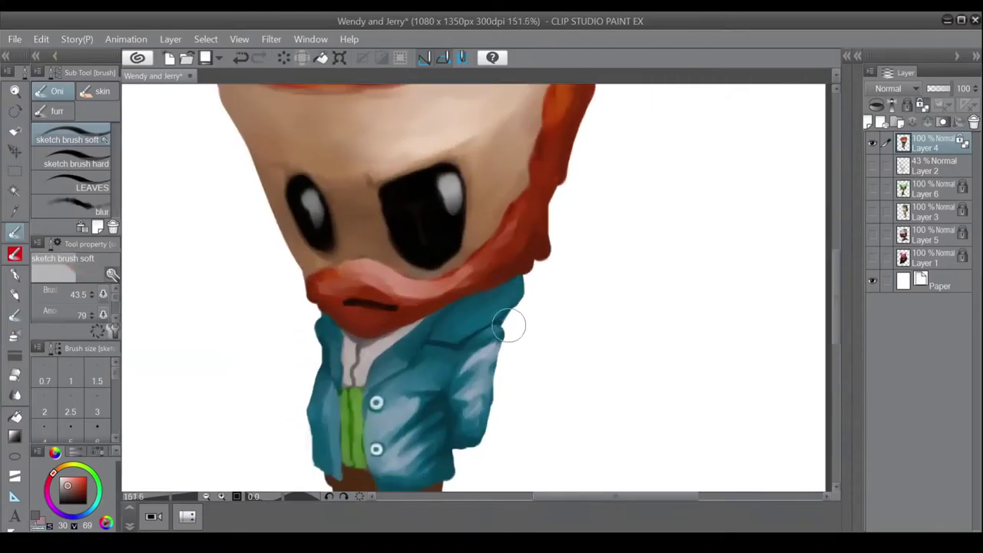
{"action": "scroll", "coordinate": [526, 285], "scroll_direction": "up", "scroll_amount": 1}
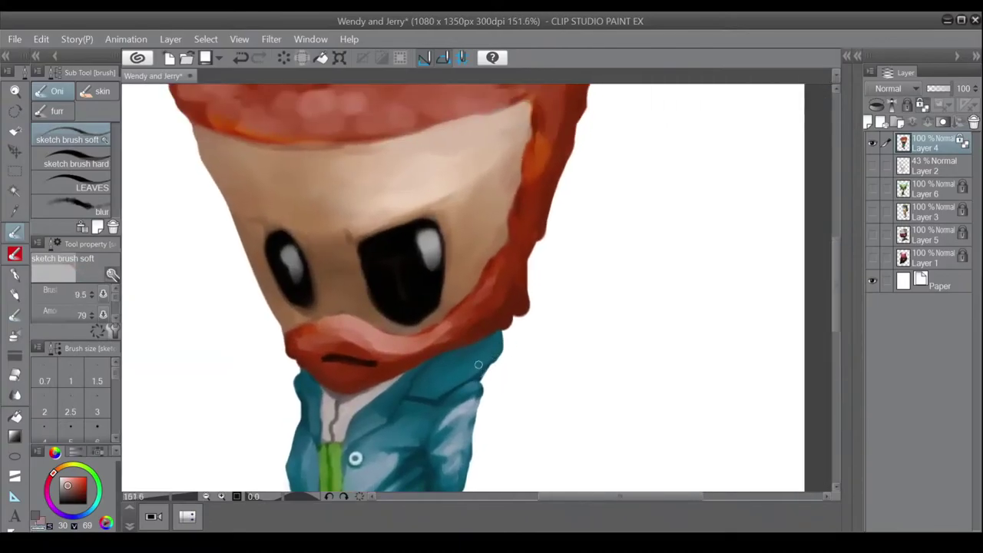
{"action": "mouse_move", "coordinate": [505, 339]}
{"action": "left_mouse_down"}
{"action": "mouse_move", "coordinate": [488, 367]}
{"action": "mouse_move", "coordinate": [531, 359]}
{"action": "mouse_move", "coordinate": [425, 307]}
{"action": "mouse_move", "coordinate": [416, 332]}
{"action": "left_mouse_up"}
{"action": "scroll", "coordinate": [511, 371], "scroll_direction": "down", "scroll_amount": 5}
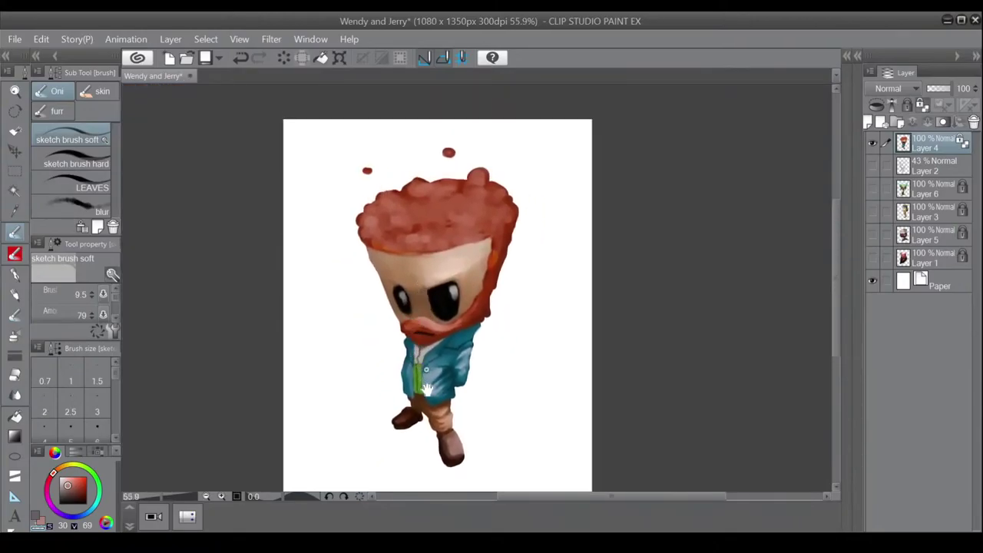
Sample white and dot small highlights onto the red bumps near the cup's front rim at brush size 16.7.
{"action": "left_click", "coordinate": [506, 328], "text": "alt"}
{"action": "left_click_drag", "start_coordinate": [448, 224], "coordinate": [466, 303]}
{"action": "scroll", "coordinate": [456, 304], "scroll_direction": "up", "scroll_amount": 3}
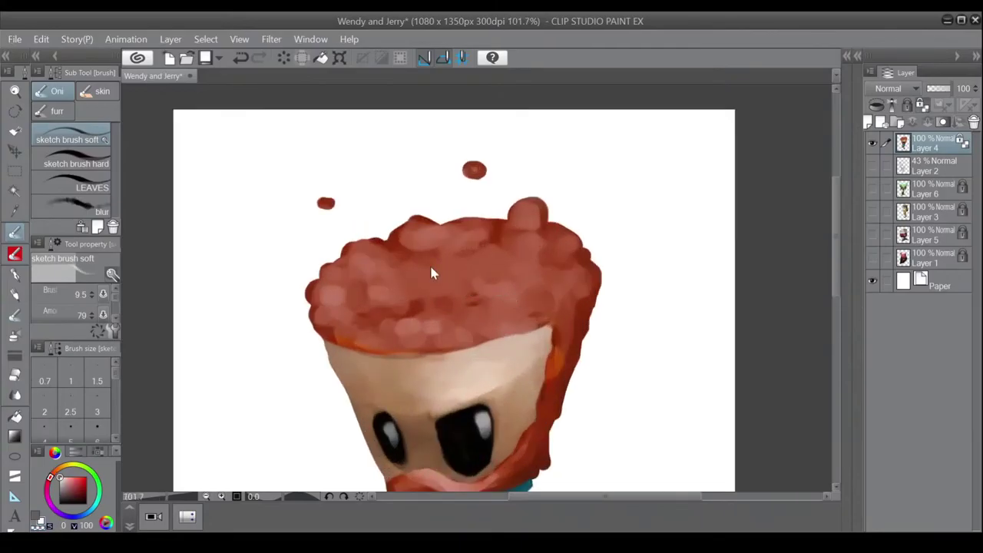
{"action": "key", "text": "bracketright"}
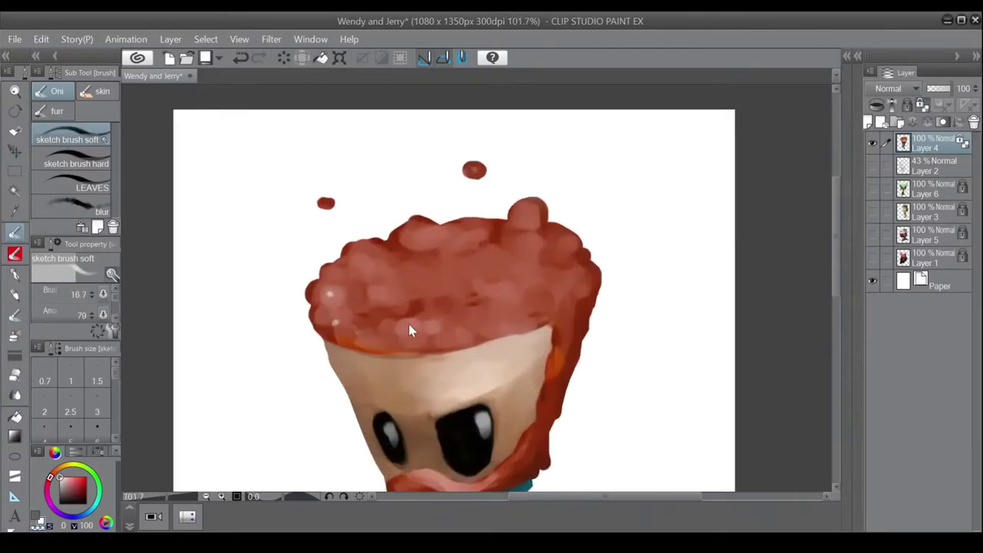
Tone down the clustered dots with sampled red of saturation 58, value 70 at brush size 22.4, and add further white dots across the bumps.
{"action": "key", "text": "bracketright"}
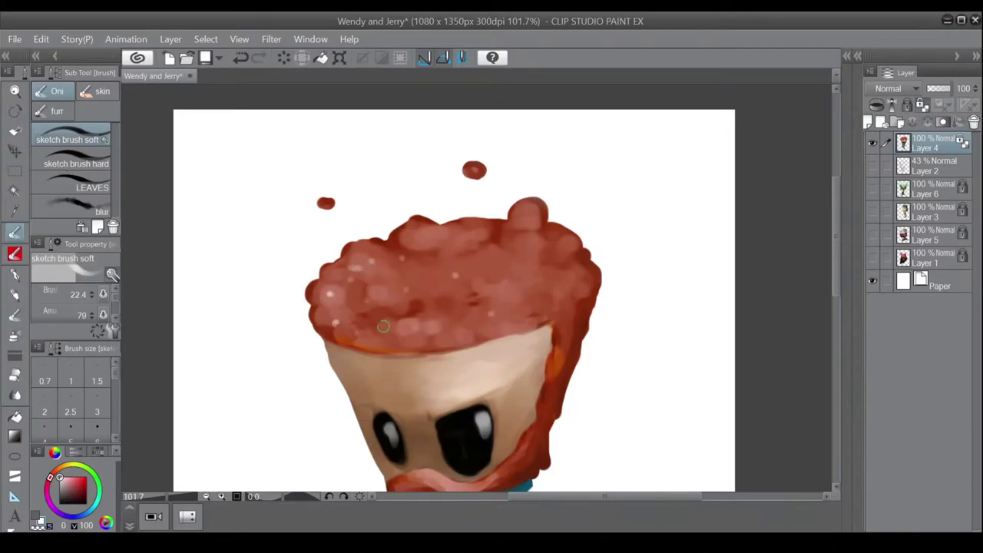
{"action": "left_click", "coordinate": [365, 268], "text": "alt"}
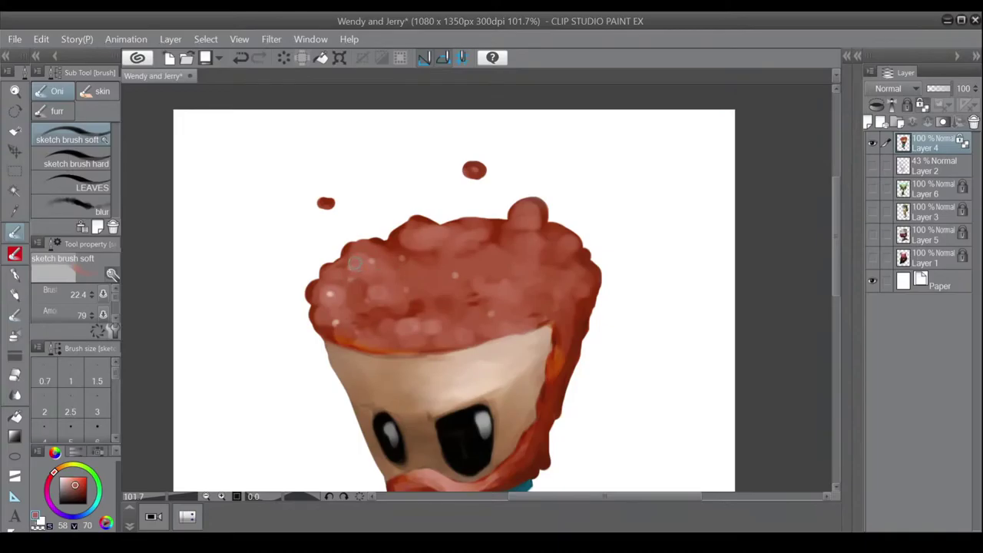
{"action": "key", "text": "x"}
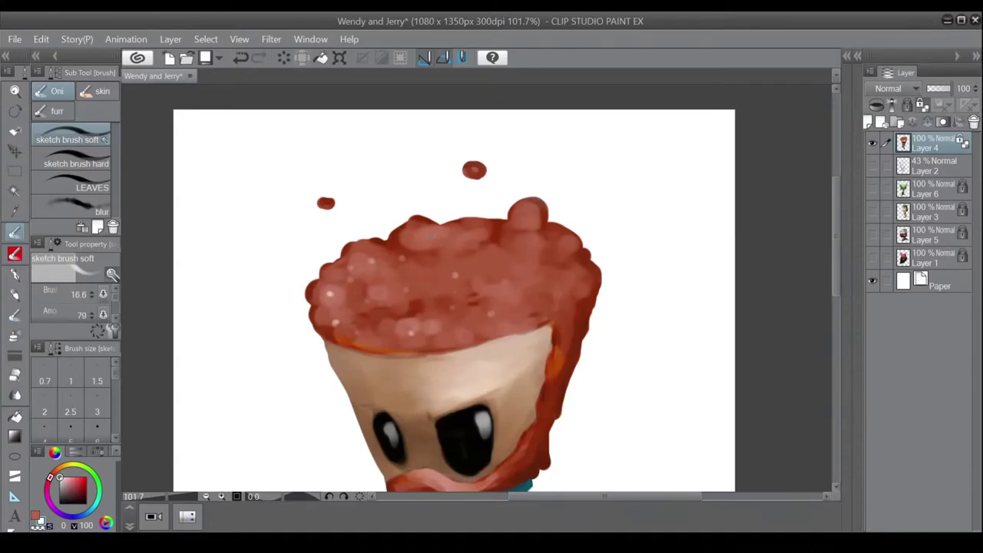
Dot further white highlights across the far red bumps, down the side drip and over the beard at brush size 16.6.
{"action": "left_click_drag", "start_coordinate": [506, 244], "coordinate": [457, 272]}
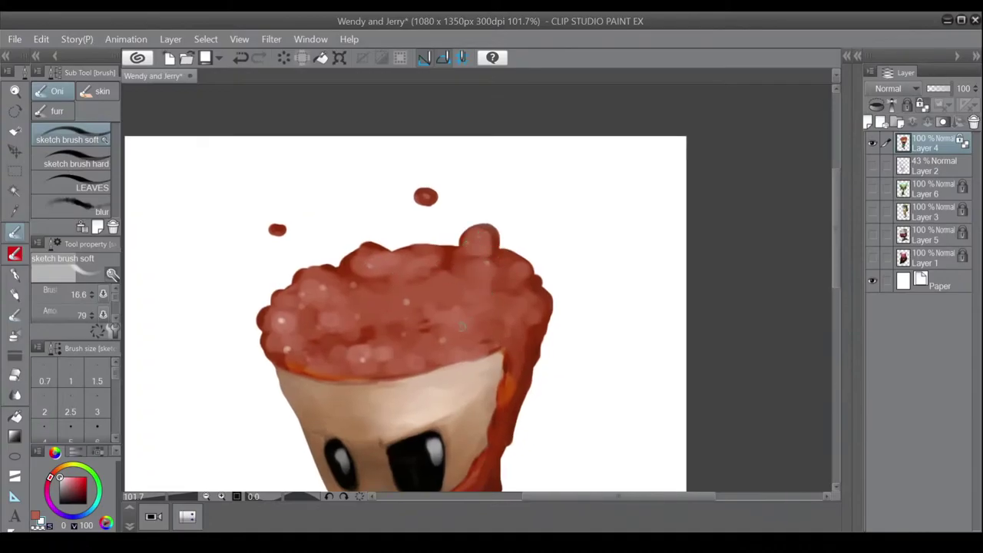
{"action": "left_click_drag", "start_coordinate": [521, 293], "coordinate": [501, 272]}
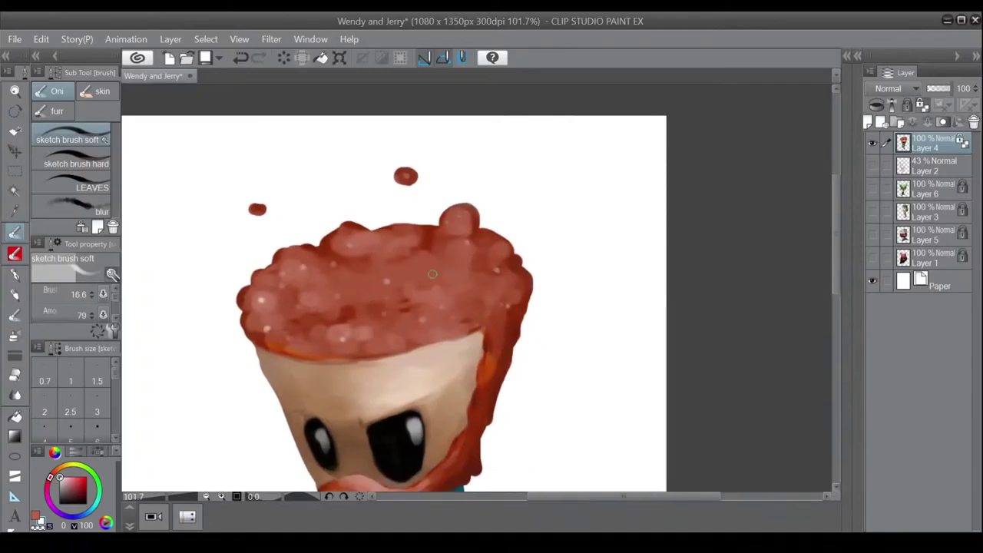
{"action": "scroll", "coordinate": [466, 288], "scroll_direction": "down", "scroll_amount": 4}
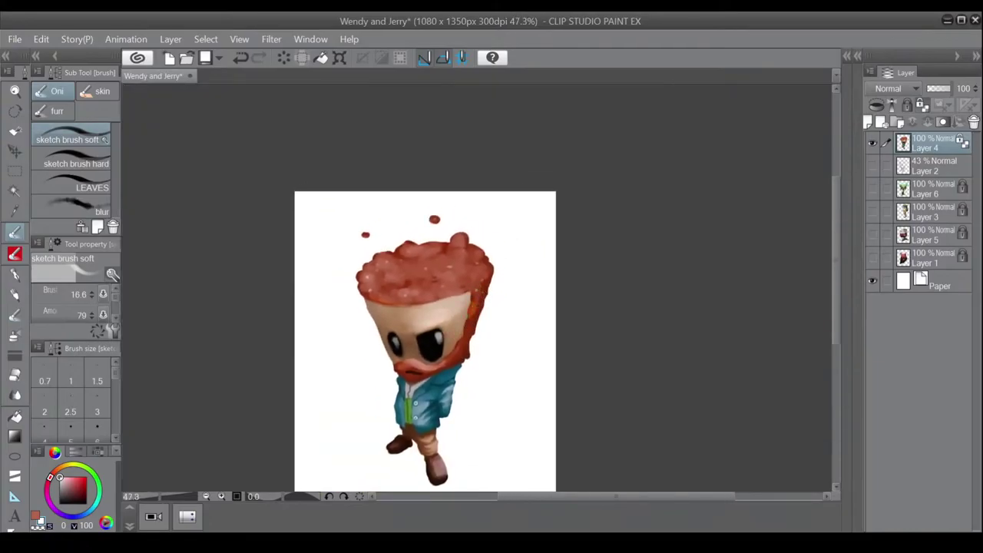
{"action": "scroll", "coordinate": [442, 339], "scroll_direction": "up", "scroll_amount": 4}
{"action": "scroll", "coordinate": [442, 339], "scroll_direction": "down", "scroll_amount": 3}
{"action": "scroll", "coordinate": [443, 338], "scroll_direction": "up", "scroll_amount": 2}
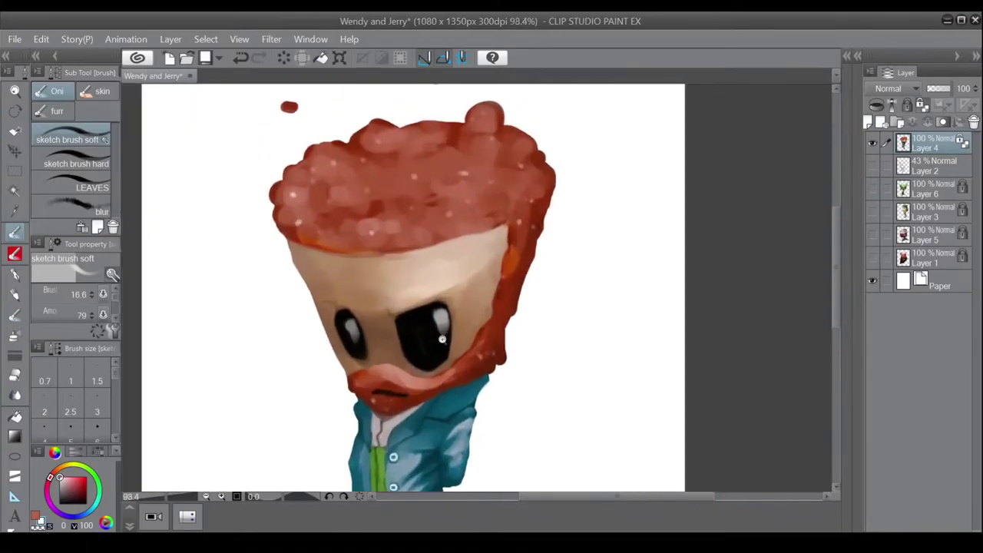
Darken the brow line above the smaller eye with sampled near-black of saturation 50, value 2.
{"action": "scroll", "coordinate": [442, 338], "scroll_direction": "up", "scroll_amount": 3}
{"action": "left_click", "coordinate": [381, 350], "text": "alt"}
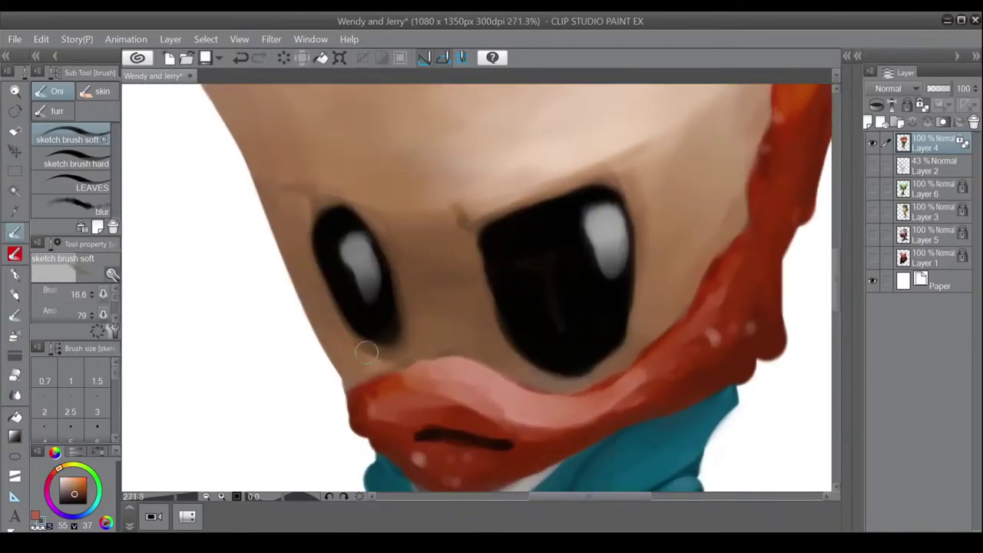
{"action": "left_click_drag", "start_coordinate": [333, 315], "coordinate": [368, 380], "text": "space"}
{"action": "left_click", "coordinate": [392, 290], "text": "alt"}
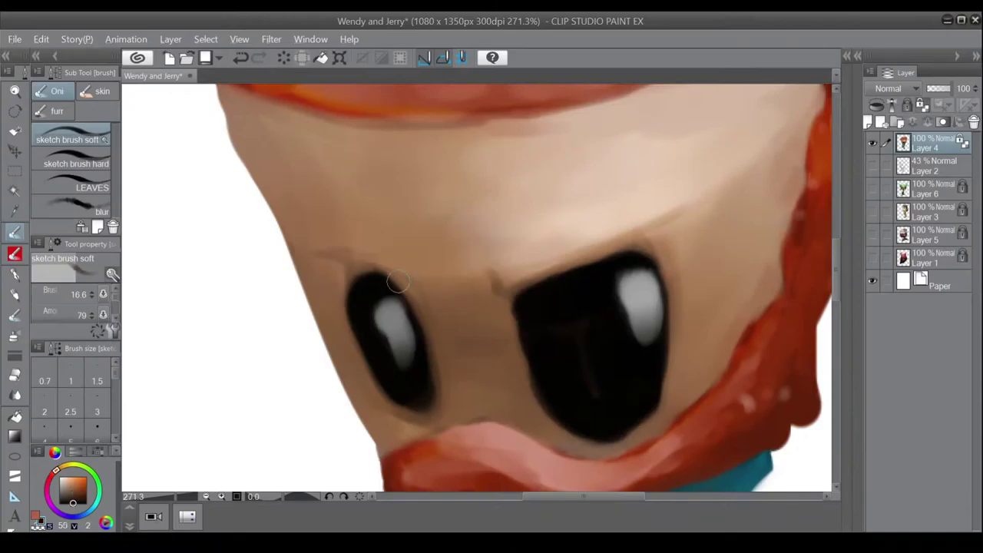
{"action": "mouse_move", "coordinate": [375, 271]}
{"action": "left_mouse_down"}
{"action": "mouse_move", "coordinate": [398, 282]}
{"action": "mouse_move", "coordinate": [374, 274]}
{"action": "left_mouse_up"}
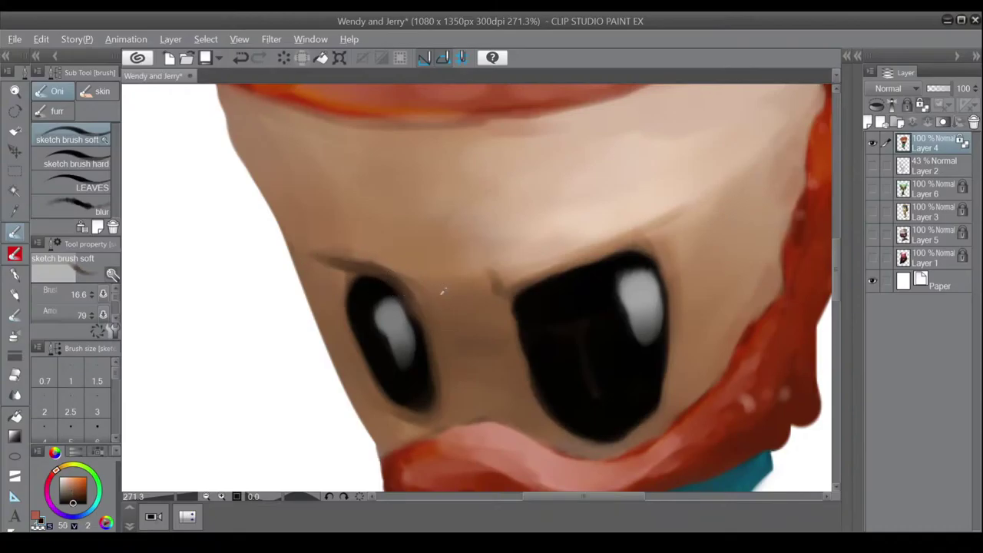
Blend the smaller eye's brow into the face with sampled tan at brush size 35.8, and refine its outer end with brown at 17.1.
{"action": "left_click", "coordinate": [411, 289], "text": "alt"}
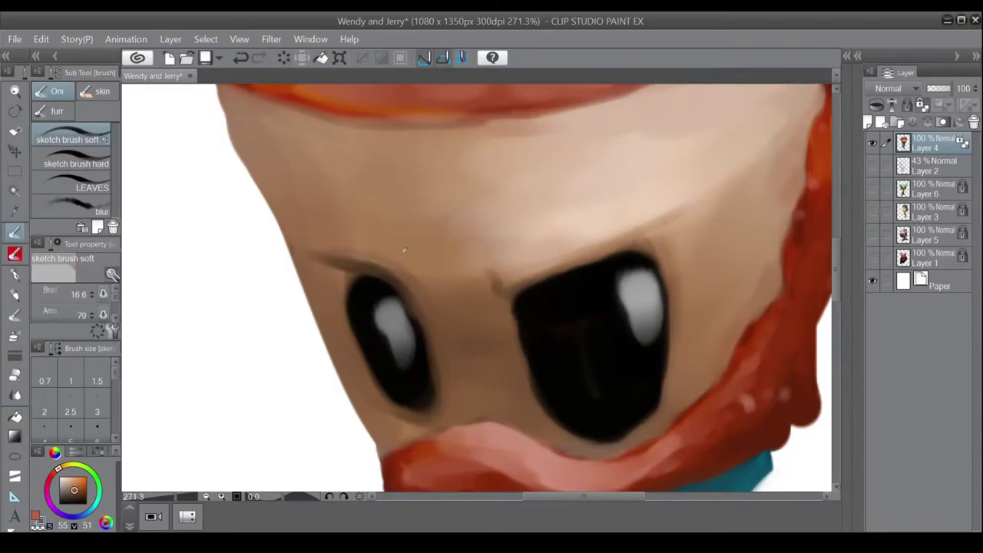
{"action": "left_click", "coordinate": [406, 249], "text": "alt"}
{"action": "mouse_move", "coordinate": [381, 267]}
{"action": "left_mouse_down"}
{"action": "mouse_move", "coordinate": [413, 260]}
{"action": "mouse_move", "coordinate": [359, 245]}
{"action": "mouse_move", "coordinate": [410, 269]}
{"action": "mouse_move", "coordinate": [399, 266]}
{"action": "mouse_move", "coordinate": [352, 239]}
{"action": "left_mouse_up"}
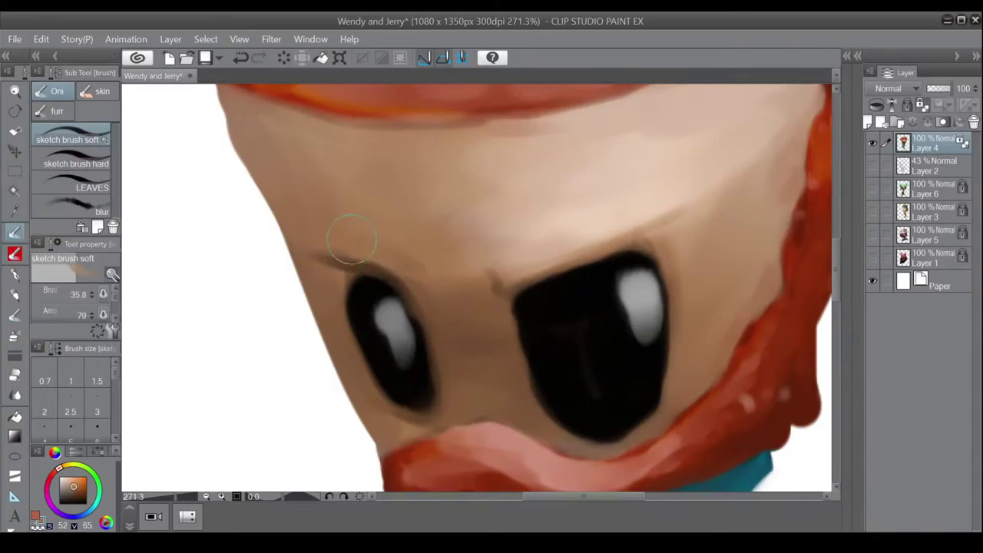
{"action": "left_click", "coordinate": [355, 275], "text": "alt"}
{"action": "mouse_move", "coordinate": [358, 283]}
{"action": "left_mouse_down"}
{"action": "mouse_move", "coordinate": [343, 287]}
{"action": "mouse_move", "coordinate": [347, 274]}
{"action": "mouse_move", "coordinate": [358, 285]}
{"action": "mouse_move", "coordinate": [322, 265]}
{"action": "left_mouse_up"}
{"action": "left_click", "coordinate": [366, 270], "text": "alt"}
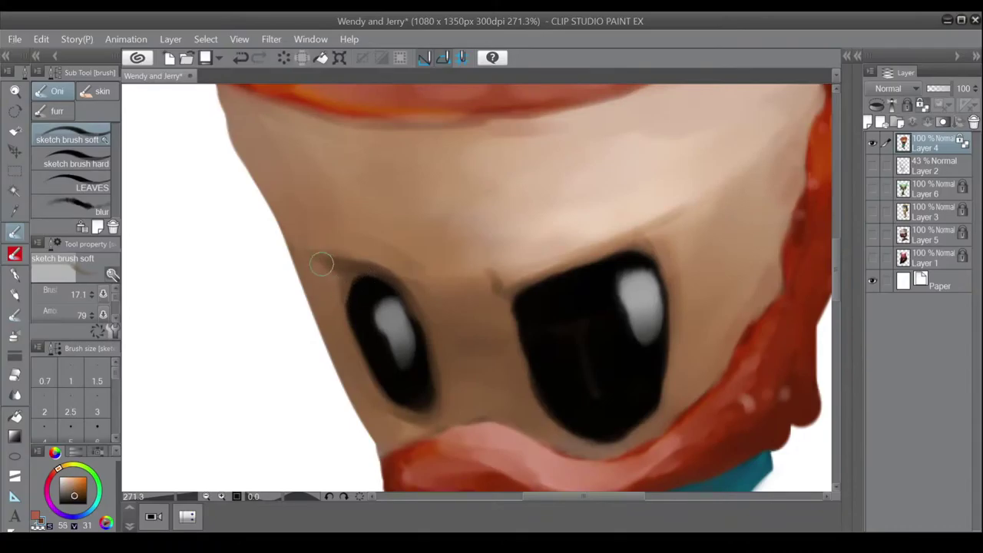
Darken the brow above the larger eye with sampled near-black of saturation 57, value 3 at brush size 17.1, extending it past the outer corner.
{"action": "mouse_move", "coordinate": [533, 297]}
{"action": "left_mouse_down"}
{"action": "mouse_move", "coordinate": [447, 294]}
{"action": "mouse_move", "coordinate": [402, 320]}
{"action": "mouse_move", "coordinate": [361, 297]}
{"action": "mouse_move", "coordinate": [394, 354]}
{"action": "left_mouse_up"}
{"action": "left_click", "coordinate": [386, 310], "text": "alt"}
{"action": "left_click", "coordinate": [401, 317], "text": "alt"}
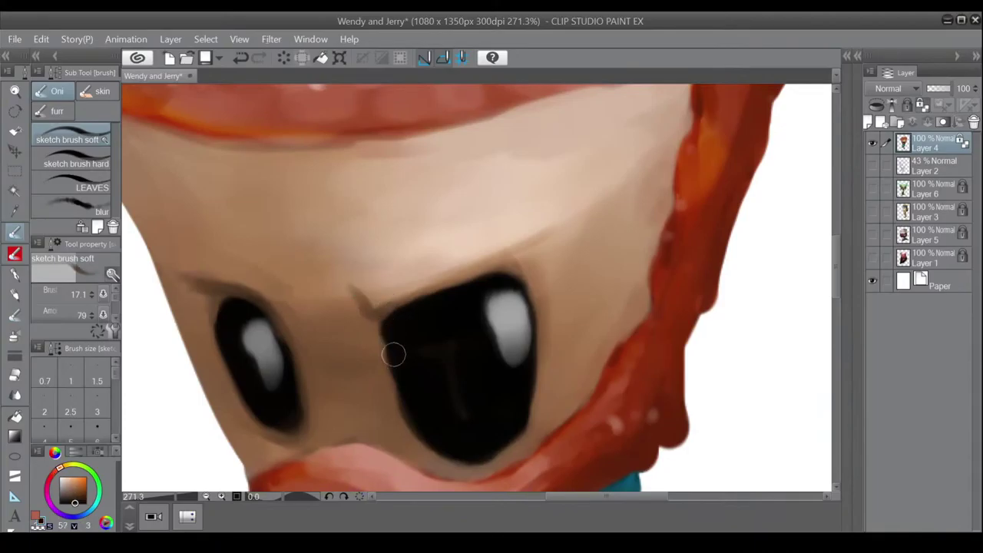
{"action": "mouse_move", "coordinate": [383, 318]}
{"action": "left_mouse_down"}
{"action": "mouse_move", "coordinate": [407, 409]}
{"action": "mouse_move", "coordinate": [403, 379]}
{"action": "mouse_move", "coordinate": [430, 442]}
{"action": "mouse_move", "coordinate": [461, 449]}
{"action": "mouse_move", "coordinate": [432, 437]}
{"action": "mouse_move", "coordinate": [463, 412]}
{"action": "mouse_move", "coordinate": [478, 338]}
{"action": "left_mouse_up"}
{"action": "left_click_drag", "start_coordinate": [476, 404], "coordinate": [482, 307]}
{"action": "left_click_drag", "start_coordinate": [483, 322], "coordinate": [472, 390]}
{"action": "left_click_drag", "start_coordinate": [400, 332], "coordinate": [456, 297]}
{"action": "left_click_drag", "start_coordinate": [373, 341], "coordinate": [505, 275]}
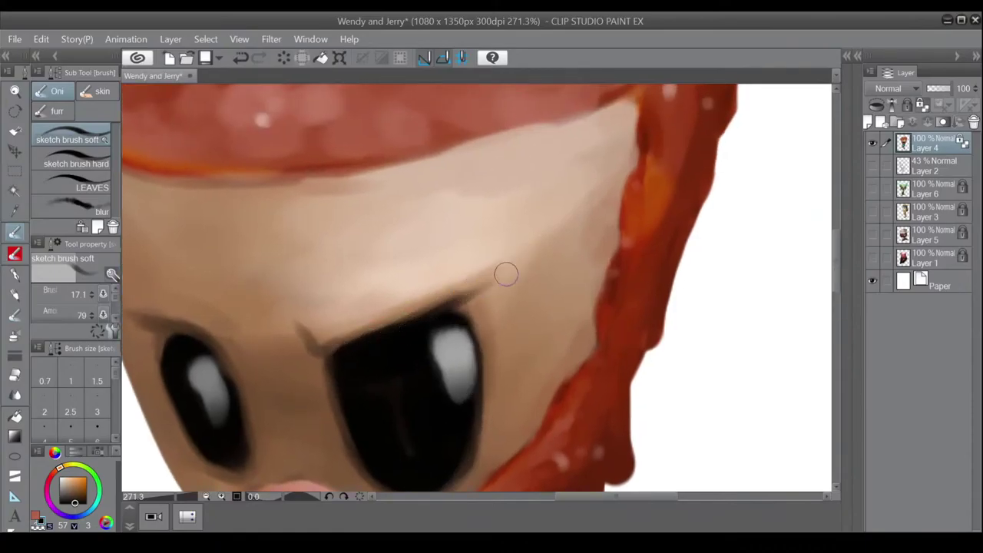
{"action": "mouse_move", "coordinate": [457, 311]}
{"action": "left_mouse_down"}
{"action": "mouse_move", "coordinate": [462, 328]}
{"action": "mouse_move", "coordinate": [470, 323]}
{"action": "mouse_move", "coordinate": [458, 318]}
{"action": "mouse_move", "coordinate": [496, 281]}
{"action": "mouse_move", "coordinate": [430, 307]}
{"action": "left_mouse_up"}
{"action": "mouse_move", "coordinate": [503, 333]}
{"action": "left_mouse_down"}
{"action": "mouse_move", "coordinate": [466, 335]}
{"action": "mouse_move", "coordinate": [474, 297]}
{"action": "left_mouse_up"}
Sample white and brighten the highlights in both eyes at brush size 17.1.
{"action": "left_click", "coordinate": [516, 391], "text": "alt"}
{"action": "scroll", "coordinate": [419, 319], "scroll_direction": "up", "scroll_amount": 1}
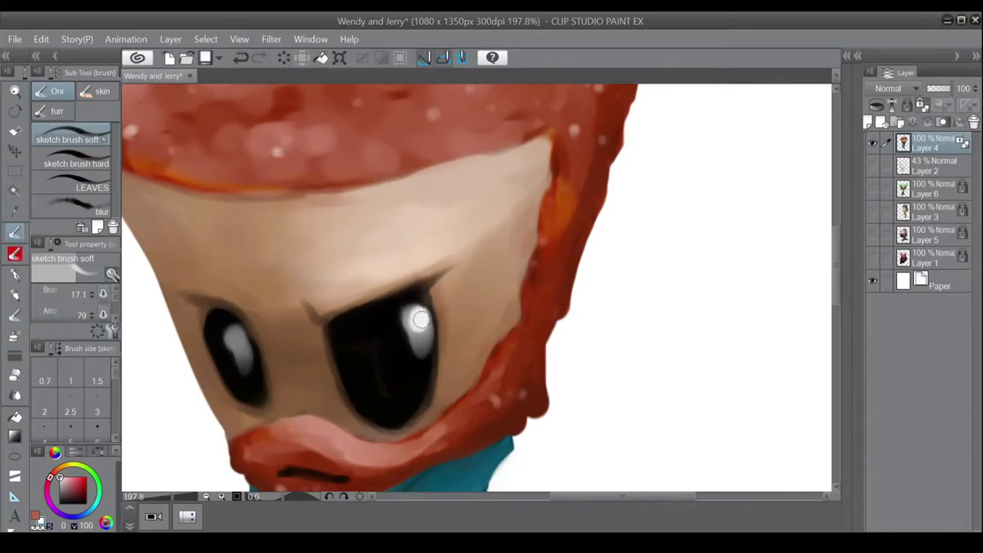
{"action": "left_click_drag", "start_coordinate": [413, 315], "coordinate": [416, 319]}
{"action": "mouse_move", "coordinate": [224, 364]}
{"action": "left_mouse_down"}
{"action": "mouse_move", "coordinate": [325, 388]}
{"action": "mouse_move", "coordinate": [338, 362]}
{"action": "left_mouse_up"}
{"action": "scroll", "coordinate": [336, 364], "scroll_direction": "down", "scroll_amount": 7}
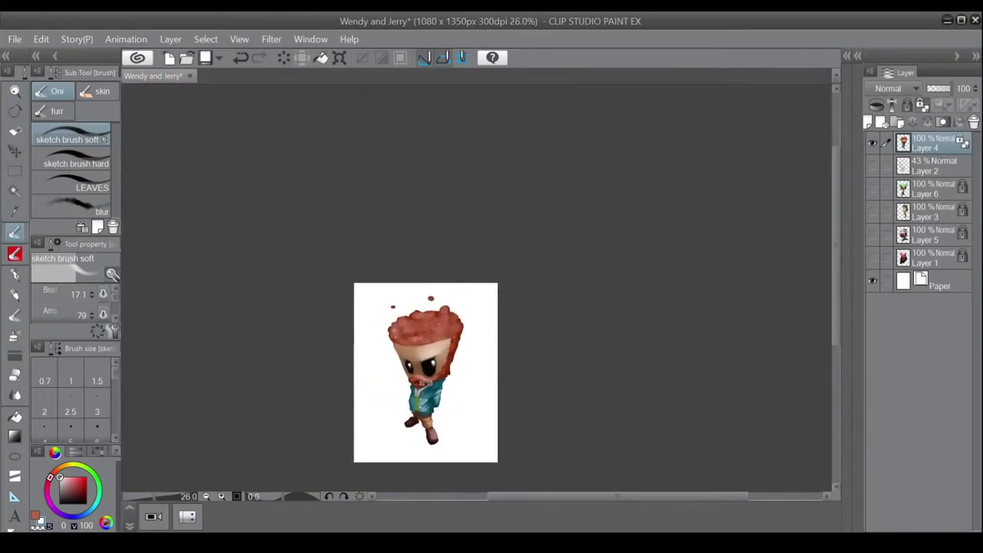
Refine the jacket's front edge beside the green shirt with sampled dark teal of saturation 92, value 25 and a fine brush, undoing one stroke.
{"action": "left_click_drag", "start_coordinate": [461, 425], "coordinate": [413, 349]}
{"action": "left_click_drag", "start_coordinate": [375, 306], "coordinate": [408, 300]}
{"action": "left_click_drag", "start_coordinate": [360, 426], "coordinate": [407, 303]}
{"action": "left_click", "coordinate": [474, 353], "text": "alt"}
{"action": "mouse_move", "coordinate": [402, 363]}
{"action": "left_mouse_down"}
{"action": "mouse_move", "coordinate": [412, 367]}
{"action": "mouse_move", "coordinate": [398, 346]}
{"action": "left_mouse_up"}
{"action": "mouse_move", "coordinate": [327, 293]}
{"action": "left_mouse_down"}
{"action": "mouse_move", "coordinate": [360, 299]}
{"action": "mouse_move", "coordinate": [362, 324]}
{"action": "left_mouse_up"}
{"action": "mouse_move", "coordinate": [379, 316]}
{"action": "left_mouse_down"}
{"action": "mouse_move", "coordinate": [421, 315]}
{"action": "mouse_move", "coordinate": [478, 261]}
{"action": "left_mouse_up"}
{"action": "key", "text": "ctrl+z"}
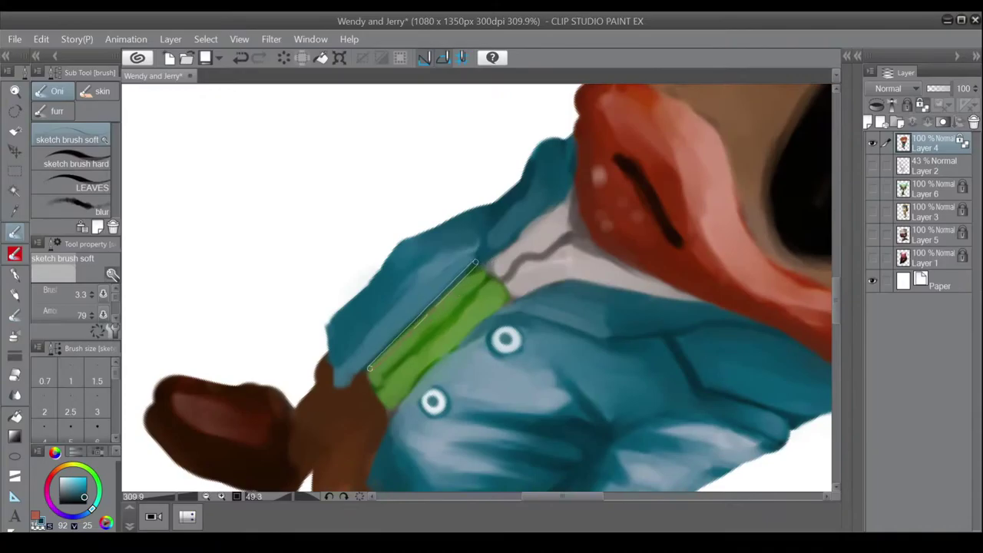
{"action": "scroll", "coordinate": [477, 268], "scroll_direction": "up", "scroll_amount": 1}
{"action": "scroll", "coordinate": [437, 282], "scroll_direction": "down", "scroll_amount": 7}
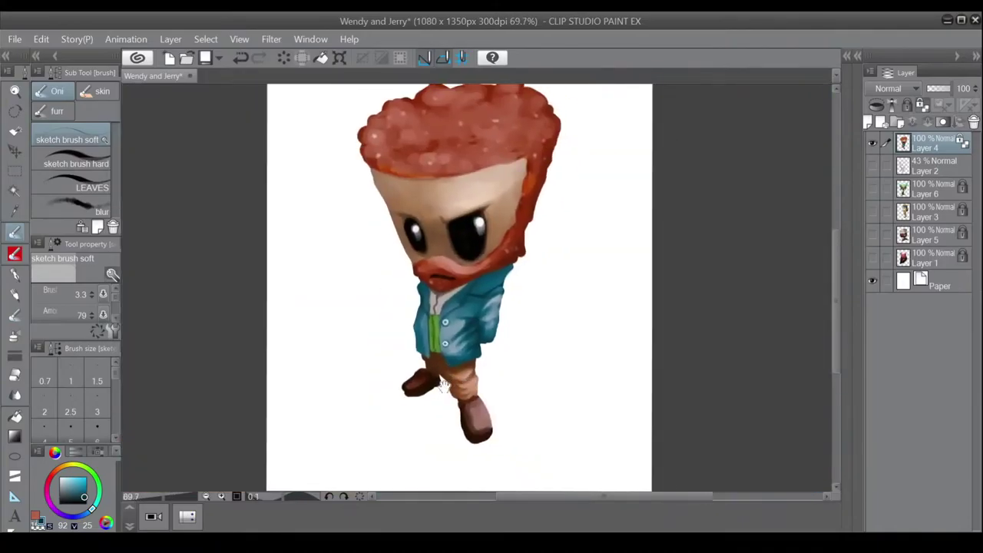
{"action": "scroll", "coordinate": [460, 341], "scroll_direction": "up", "scroll_amount": 3}
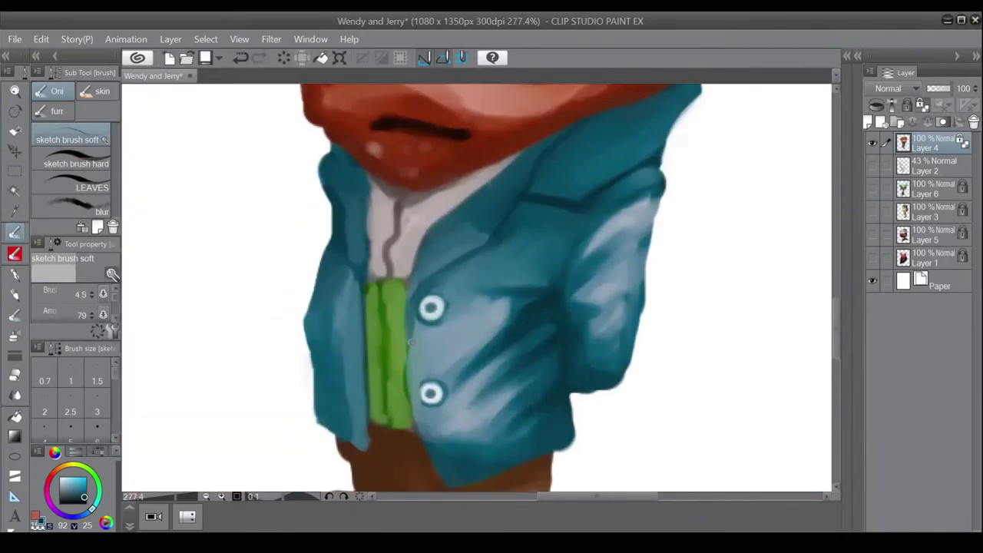
{"action": "scroll", "coordinate": [405, 385], "scroll_direction": "down", "scroll_amount": 4}
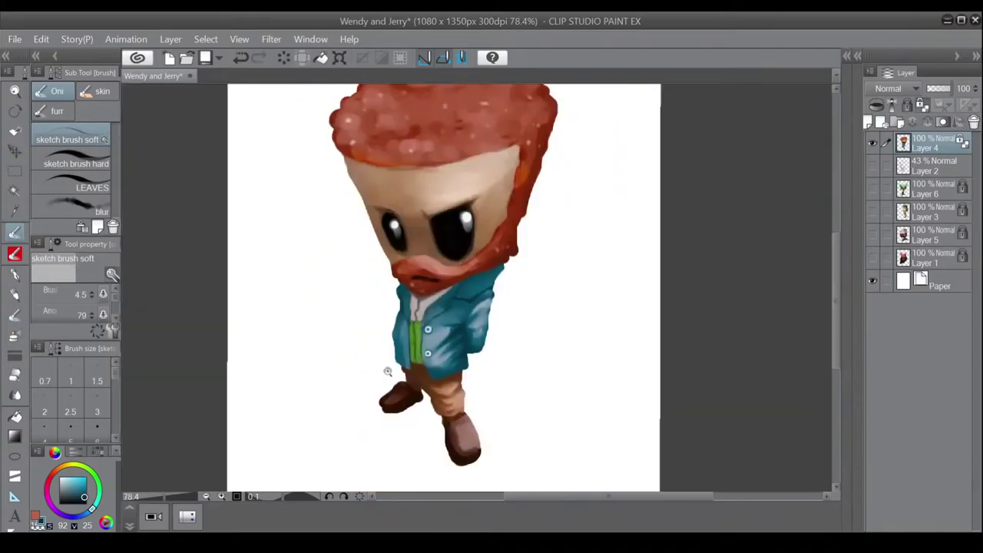
{"action": "scroll", "coordinate": [459, 363], "scroll_direction": "down", "scroll_amount": 2}
{"action": "left_click_drag", "start_coordinate": [485, 399], "coordinate": [483, 399]}
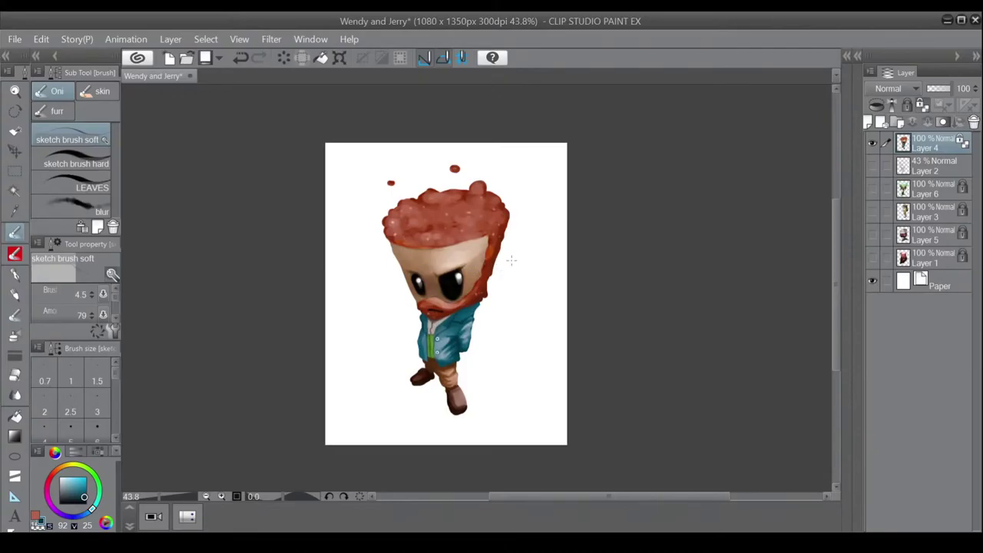
Repaint the larger floating droplet's highlight with sampled red of saturation 57, value 66, enlarging the brush from 11.1 to 27.7.
{"action": "scroll", "coordinate": [461, 165], "scroll_direction": "up", "scroll_amount": 6}
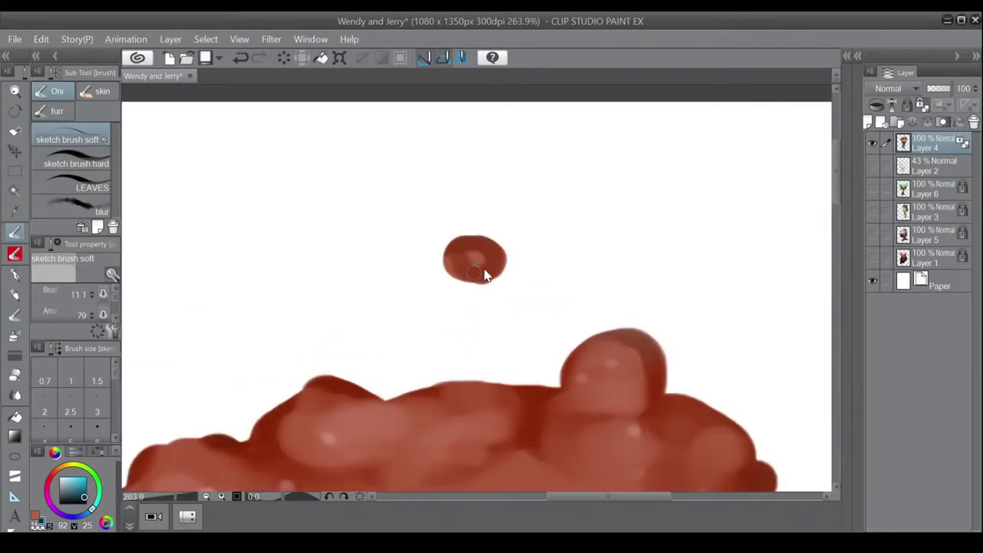
{"action": "key", "text": "]"}
{"action": "left_click", "coordinate": [480, 261], "text": "alt"}
{"action": "mouse_move", "coordinate": [481, 261]}
{"action": "left_mouse_down"}
{"action": "mouse_move", "coordinate": [458, 261]}
{"action": "mouse_move", "coordinate": [484, 275]}
{"action": "left_mouse_up"}
{"action": "key", "text": "]"}
{"action": "key", "text": "]"}
{"action": "key", "text": "]"}
{"action": "key", "text": "]"}
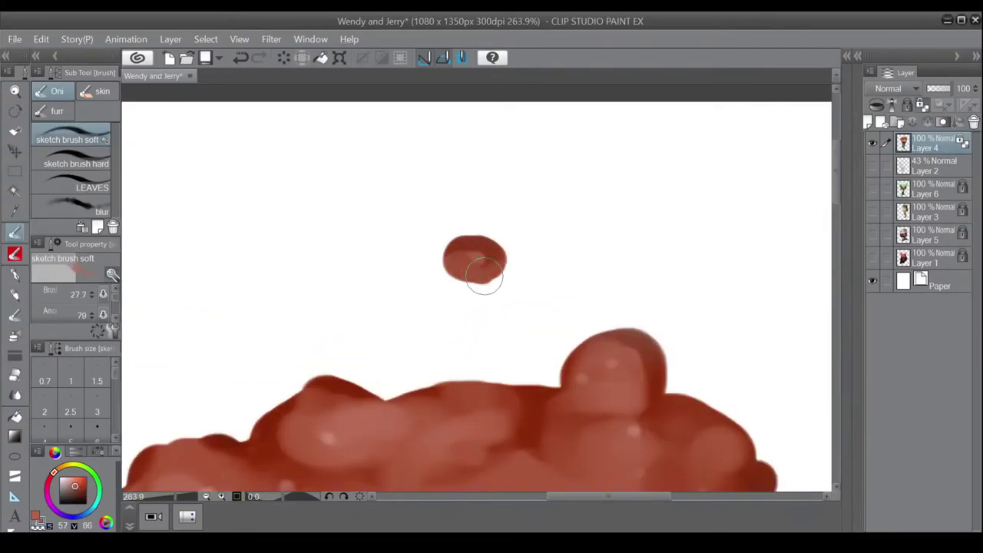
{"action": "scroll", "coordinate": [461, 276], "scroll_direction": "down", "scroll_amount": 6}
{"action": "scroll", "coordinate": [407, 278], "scroll_direction": "up", "scroll_amount": 2}
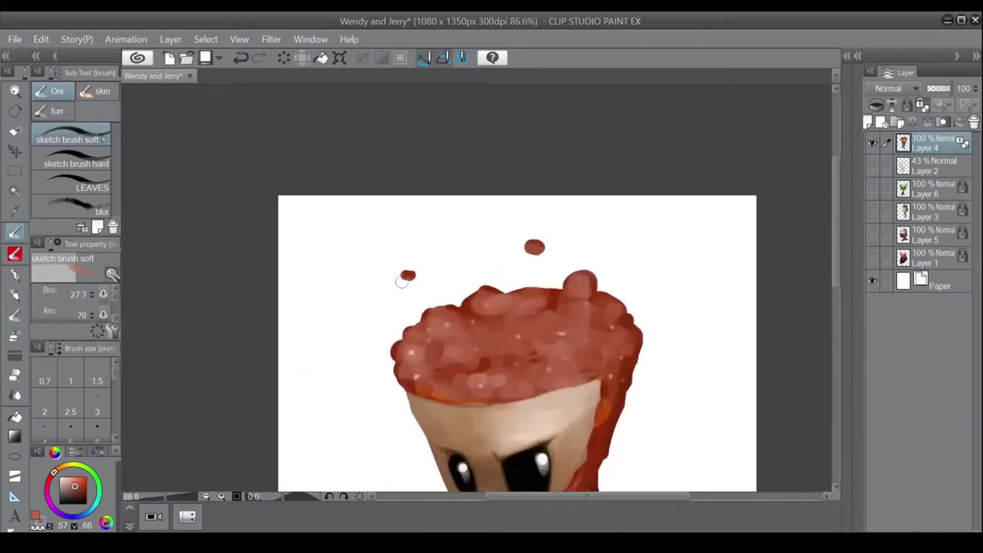
{"action": "scroll", "coordinate": [453, 295], "scroll_direction": "down", "scroll_amount": 3}
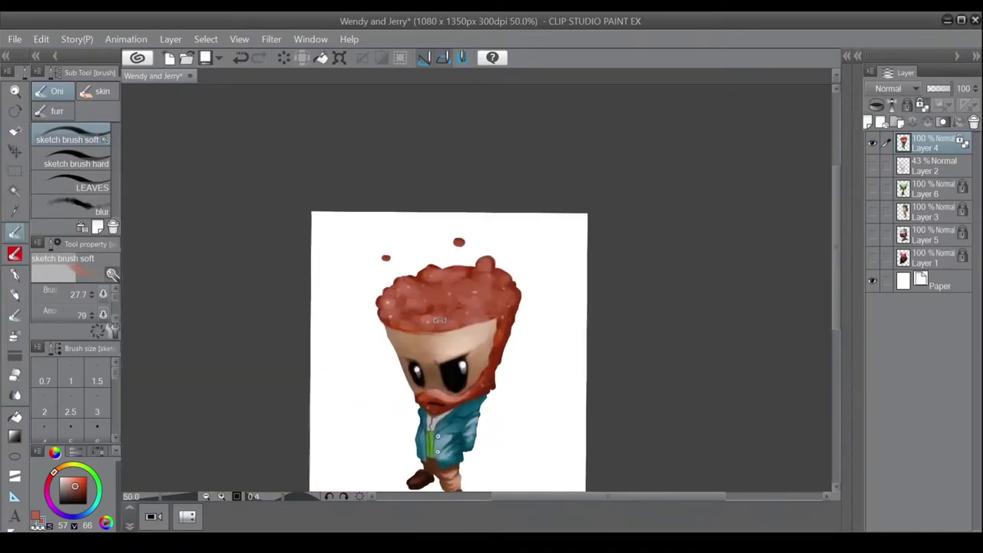
{"action": "scroll", "coordinate": [464, 295], "scroll_direction": "up", "scroll_amount": 1}
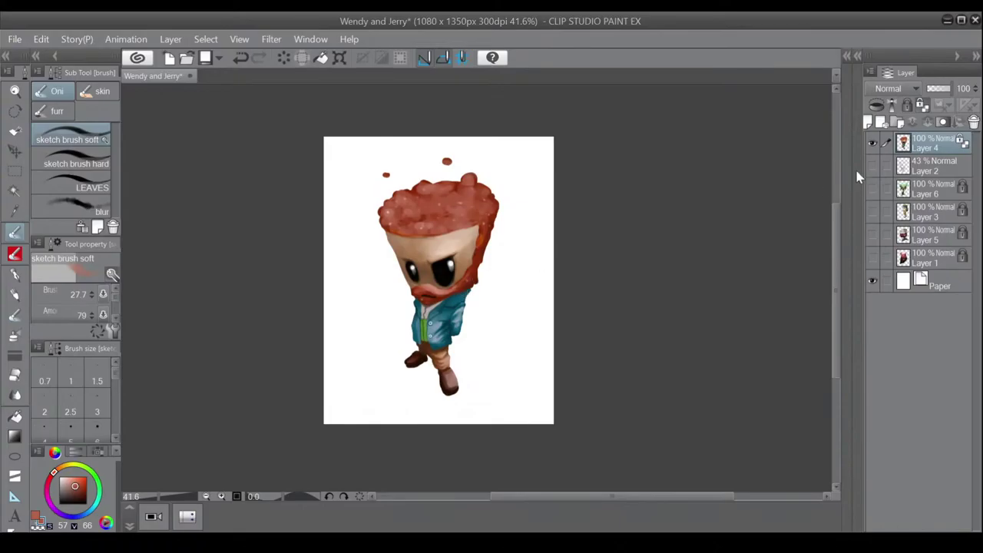
Review the other characters by displaying Layers 6, 3, 5 and 1 one at a time, and show Layer 4 again.
{"action": "left_click", "coordinate": [873, 146]}
{"action": "left_click", "coordinate": [876, 190]}
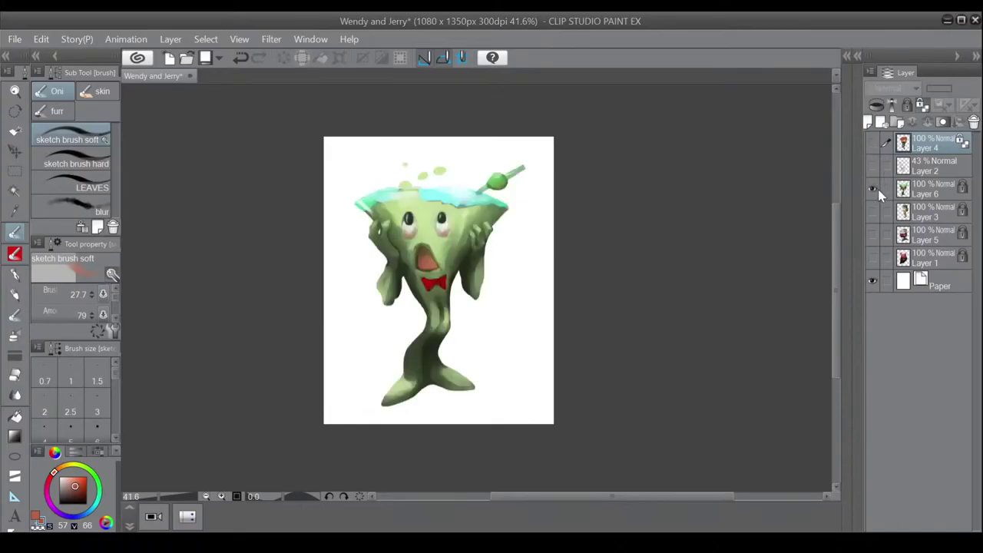
{"action": "left_click", "coordinate": [876, 190]}
{"action": "left_click", "coordinate": [875, 212]}
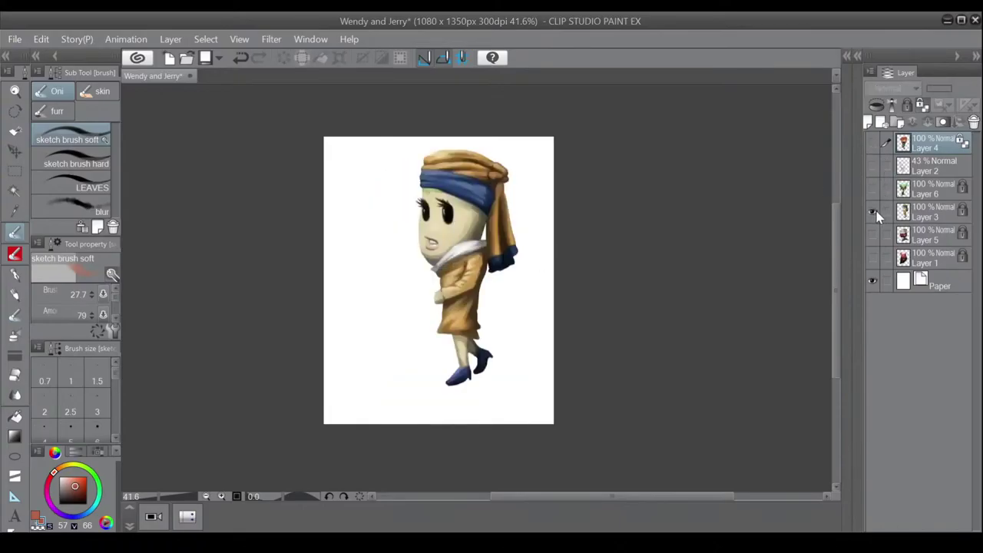
{"action": "left_click", "coordinate": [876, 212]}
{"action": "left_click", "coordinate": [875, 235]}
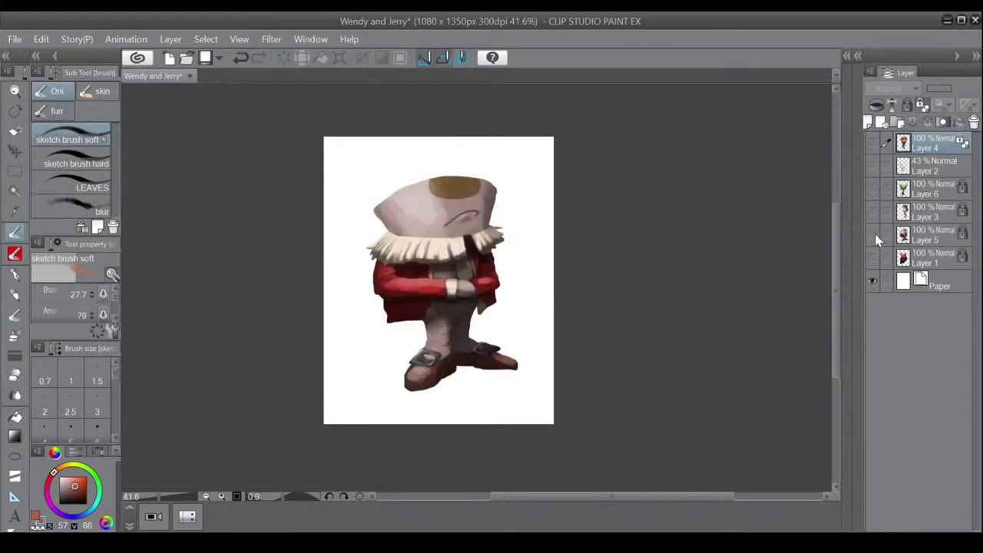
{"action": "left_click", "coordinate": [874, 235]}
{"action": "left_click", "coordinate": [875, 256]}
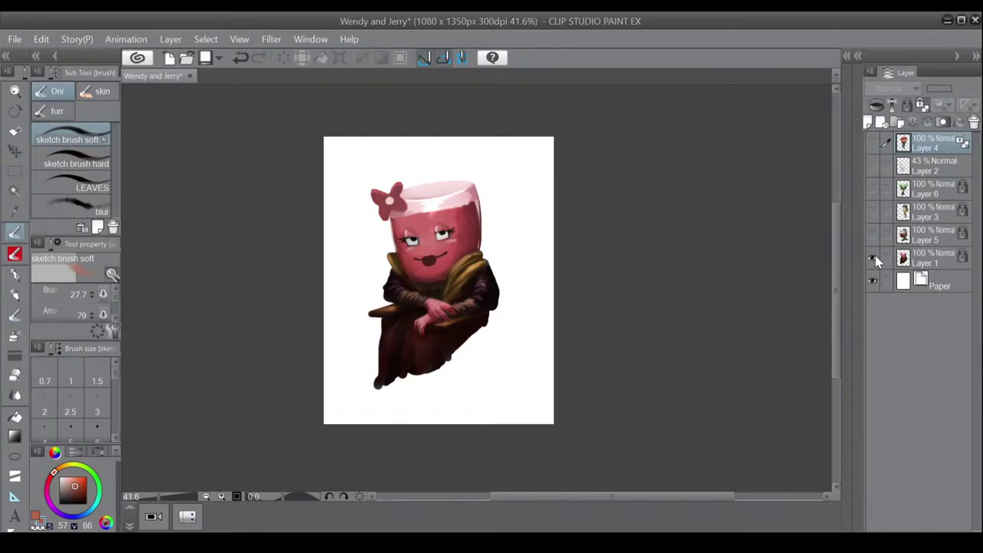
{"action": "left_click", "coordinate": [875, 257]}
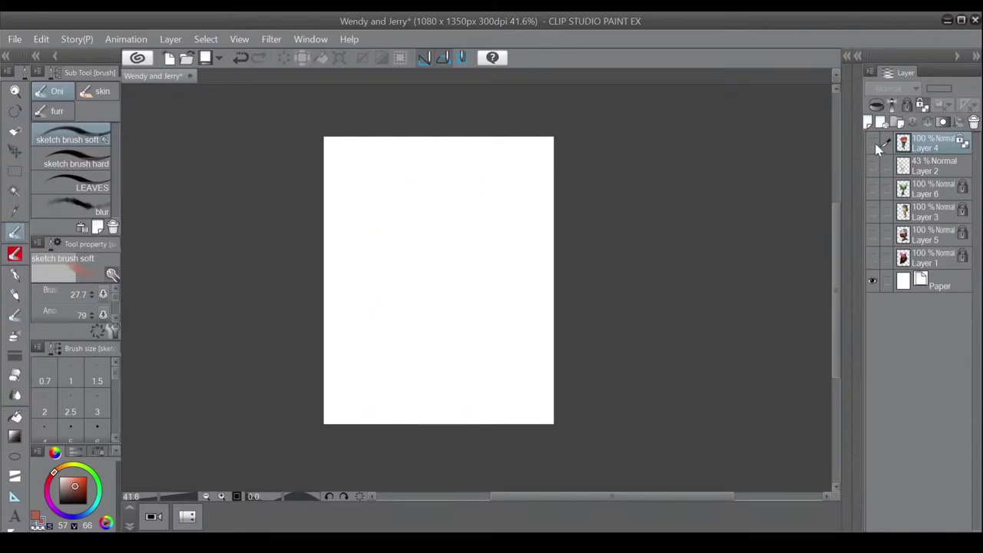
{"action": "left_click", "coordinate": [873, 144]}
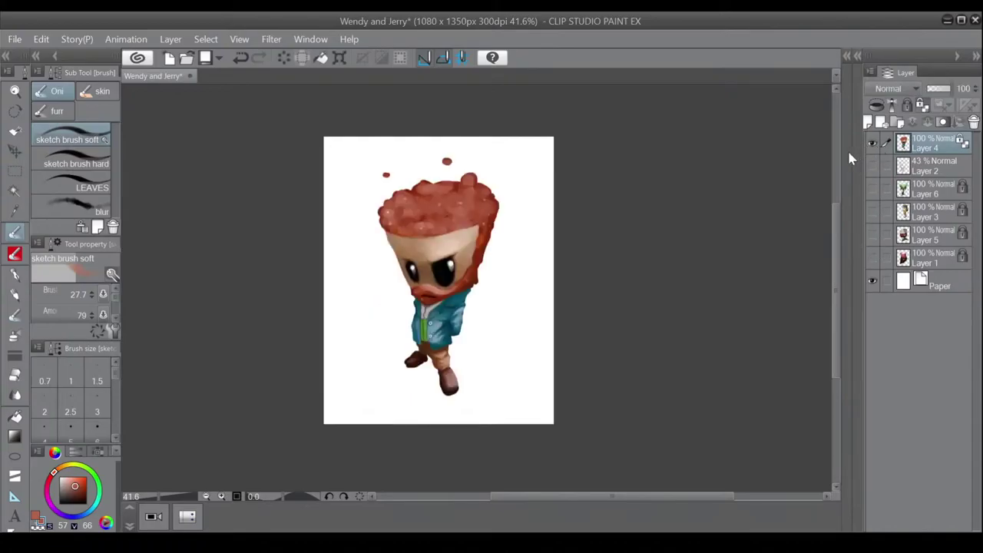